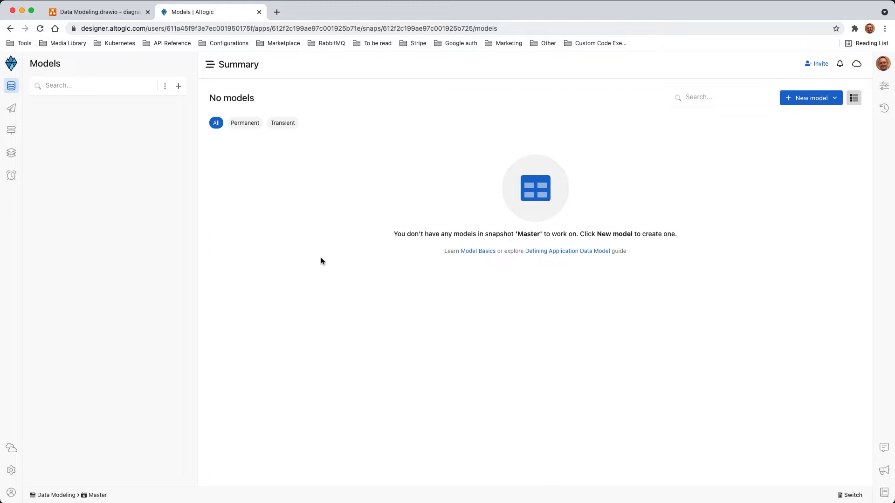
- Switch to diagrams.net to review the product order backend outline and the sample user JSON diagram, and return to Altogic
{"action": "left_click", "coordinate": [108, 14]}
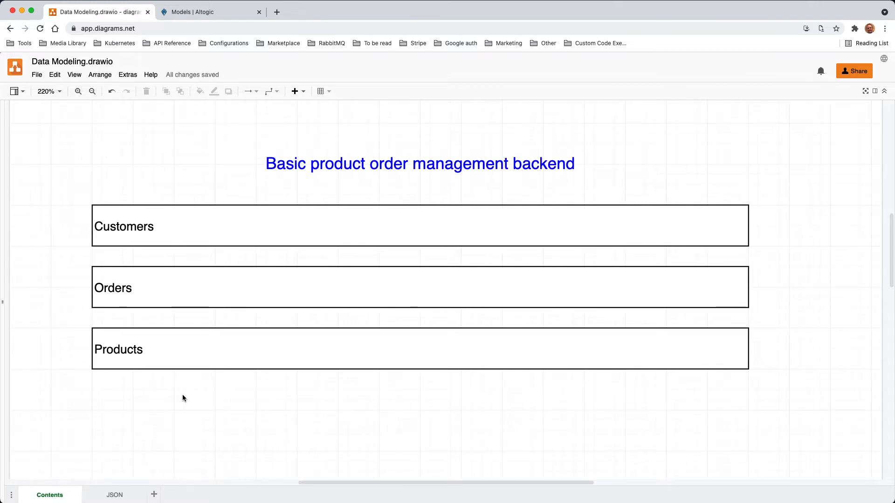
{"action": "left_click", "coordinate": [114, 494]}
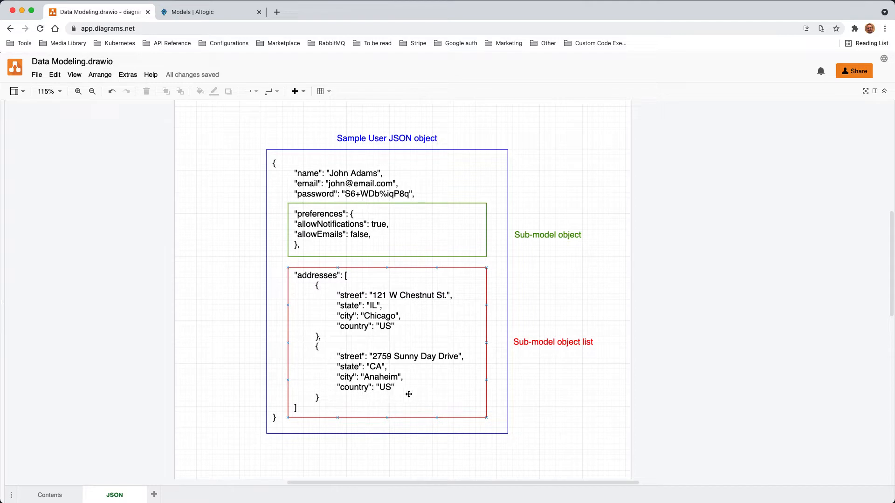
{"action": "left_click", "coordinate": [348, 454]}
{"action": "left_click", "coordinate": [197, 14]}
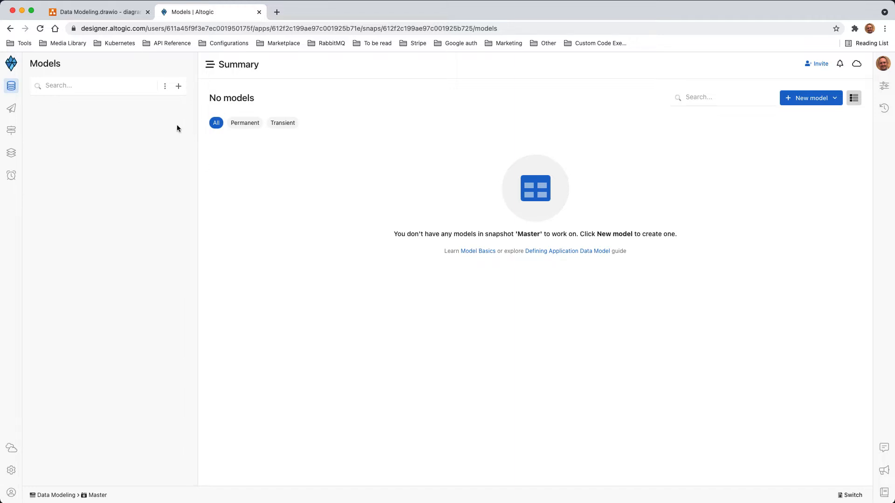
- Create a permanent model from scratch named customers, with timestamps enabled and all default endpoints deselected
{"action": "left_click", "coordinate": [179, 87]}
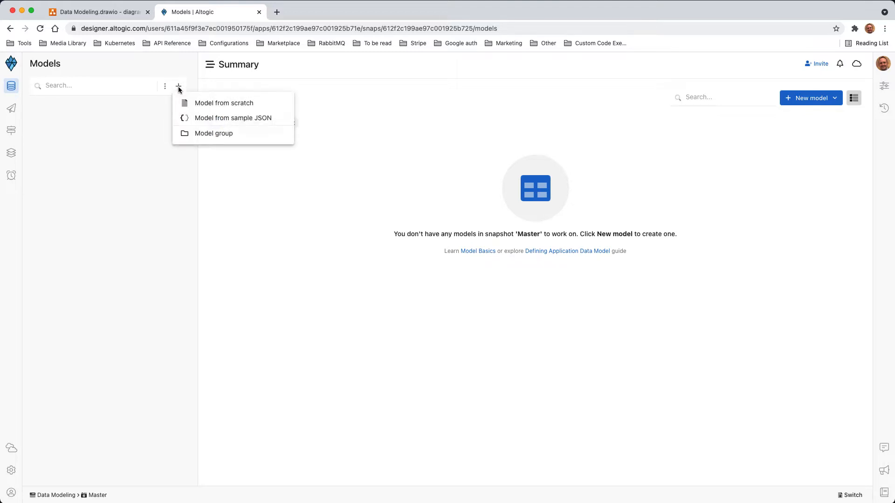
{"action": "left_click", "coordinate": [211, 103]}
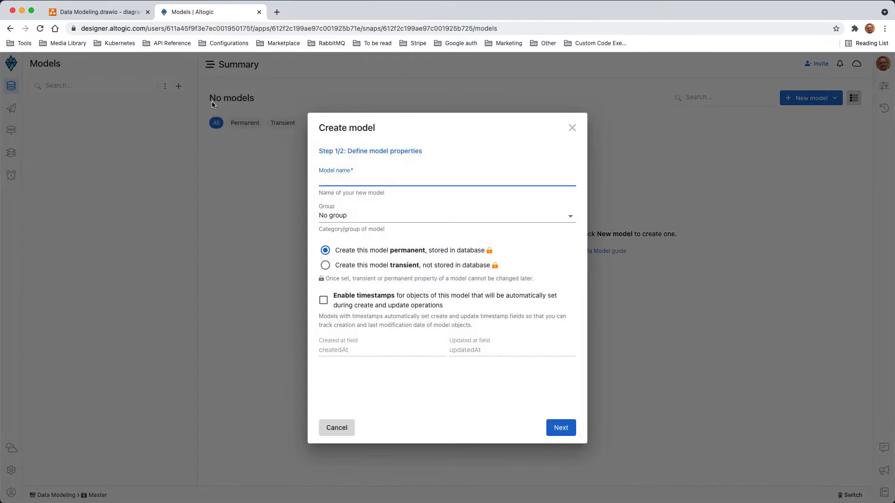
{"action": "type", "text": "customers"}
{"action": "left_click", "coordinate": [358, 306]}
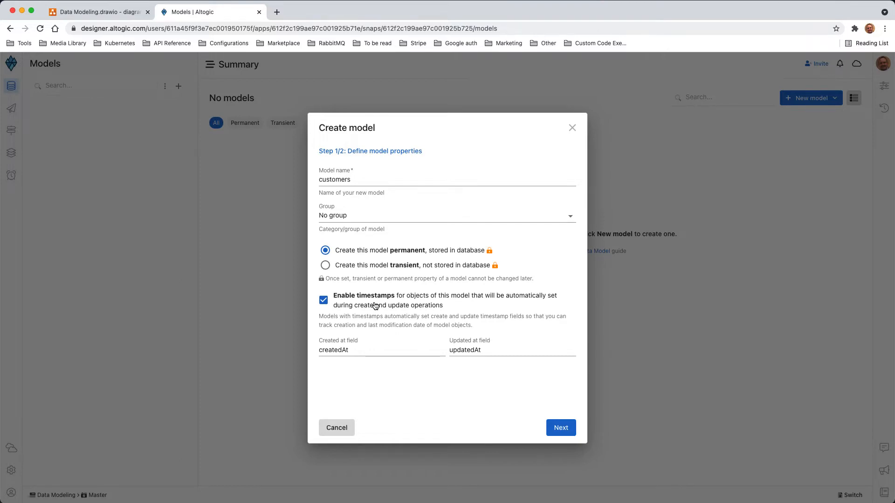
{"action": "left_click", "coordinate": [555, 433]}
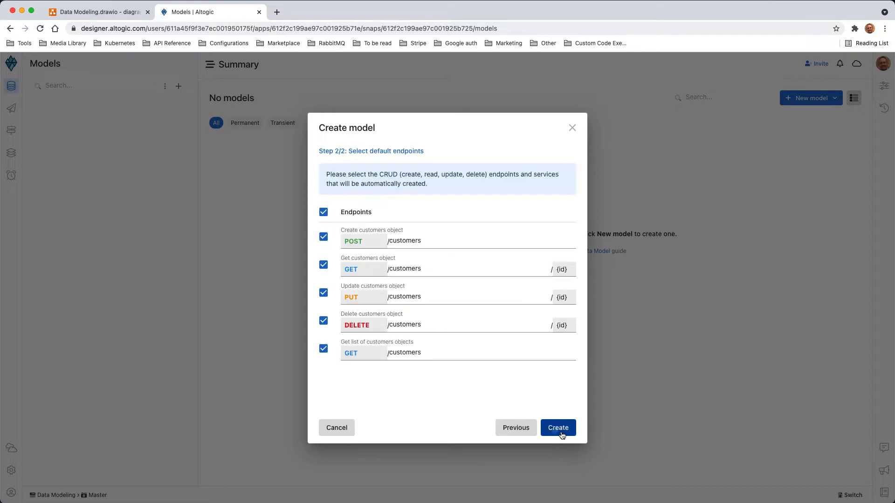
{"action": "left_click", "coordinate": [322, 213]}
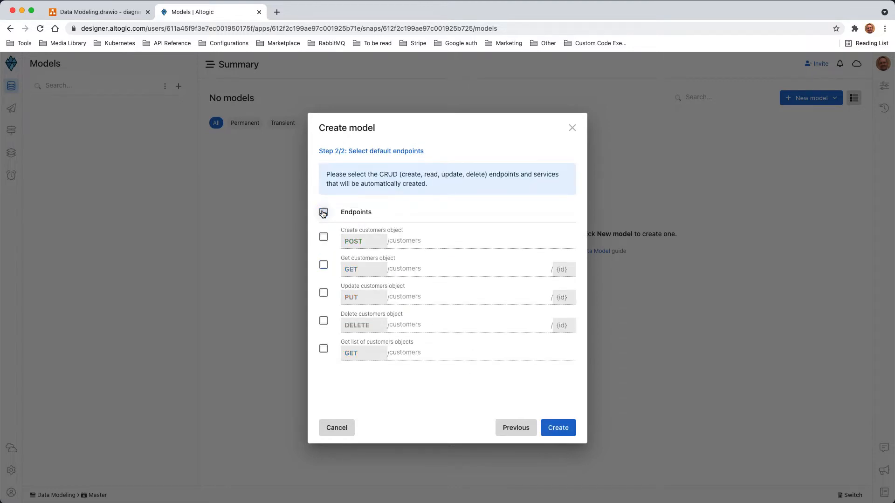
{"action": "left_click", "coordinate": [559, 429]}
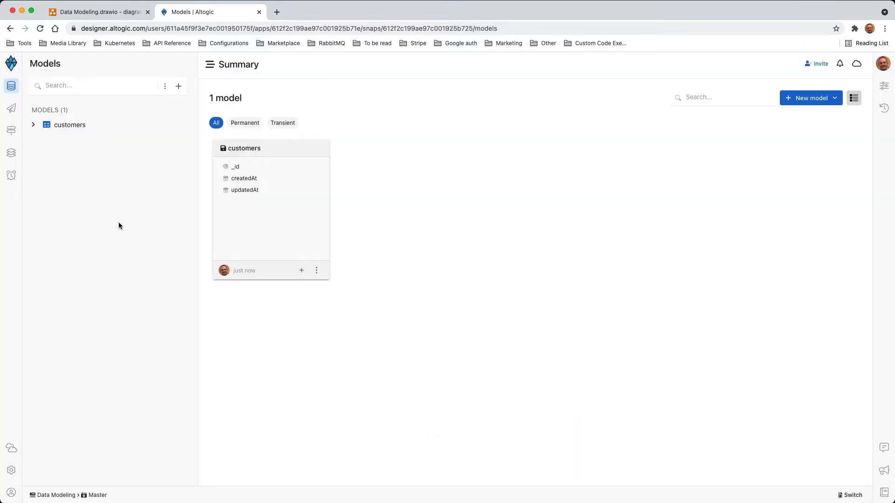
- Start a new plain text field named firstName in the customers model and mark it as indexed and required
{"action": "left_click", "coordinate": [33, 125]}
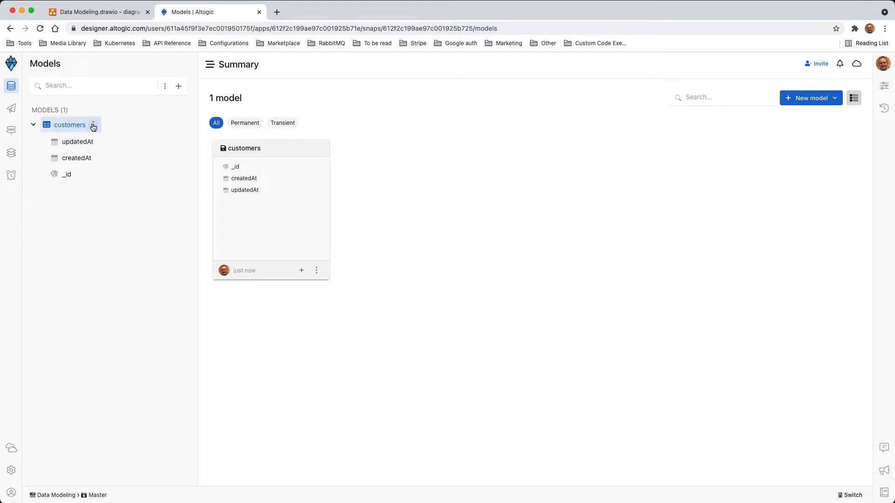
{"action": "left_click", "coordinate": [93, 126]}
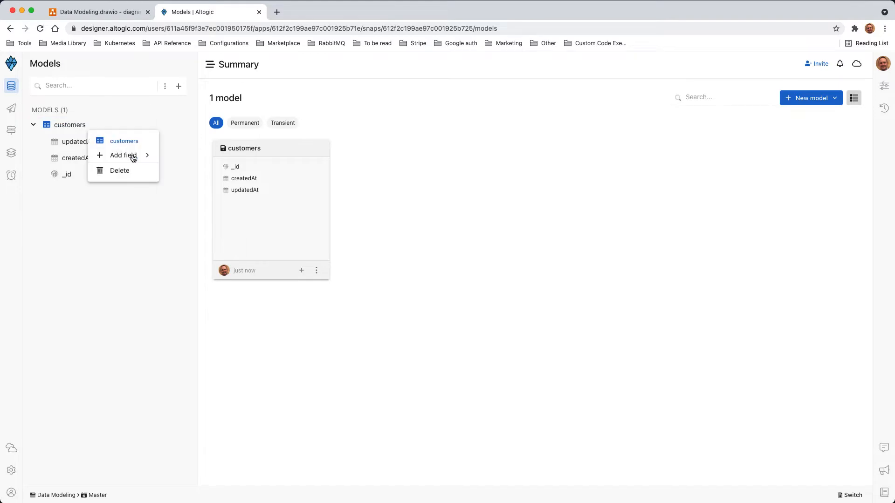
{"action": "mouse_move", "coordinate": [133, 159]}
{"action": "mouse_move", "coordinate": [233, 84]}
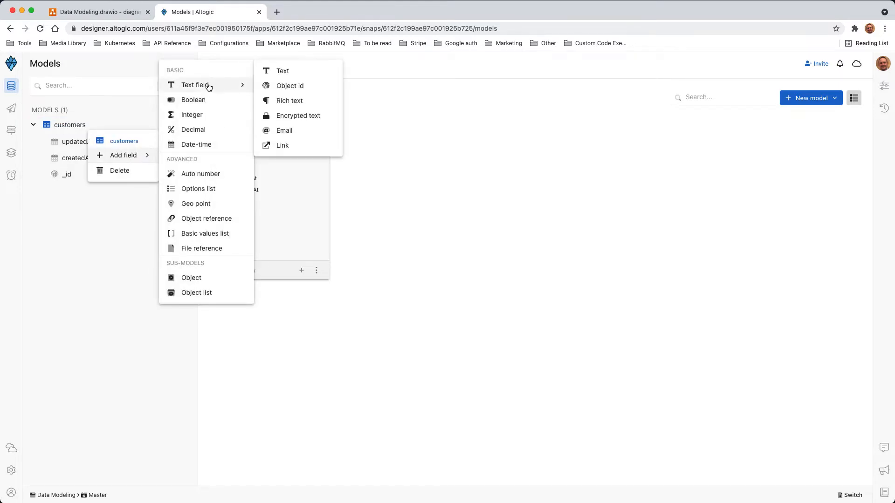
{"action": "left_click", "coordinate": [286, 71]}
{"action": "type", "text": "fir"}
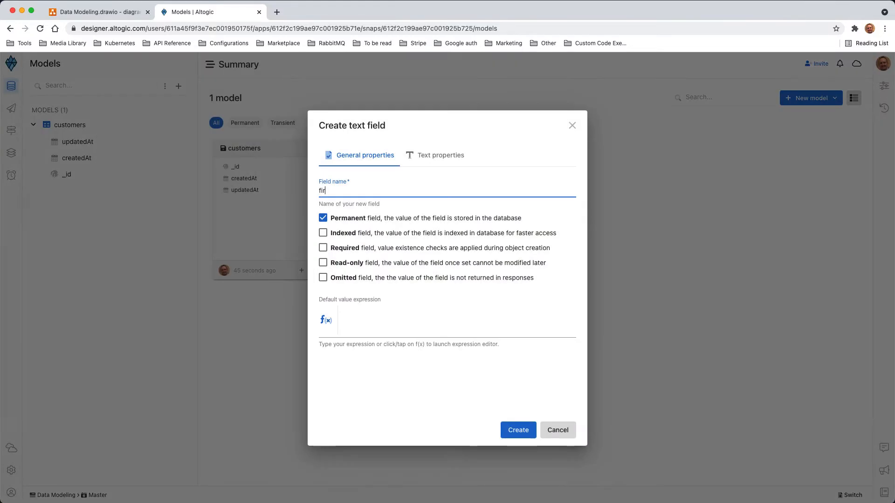
{"action": "type", "text": "stName"}
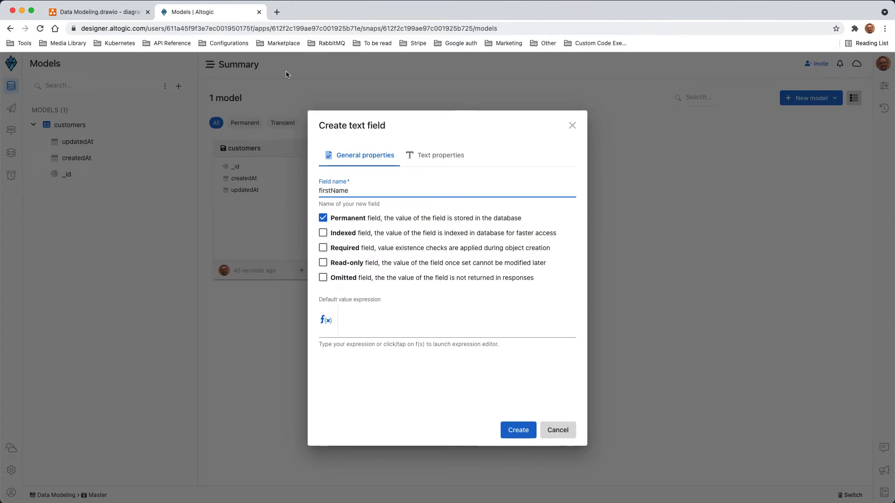
{"action": "left_click", "coordinate": [343, 237]}
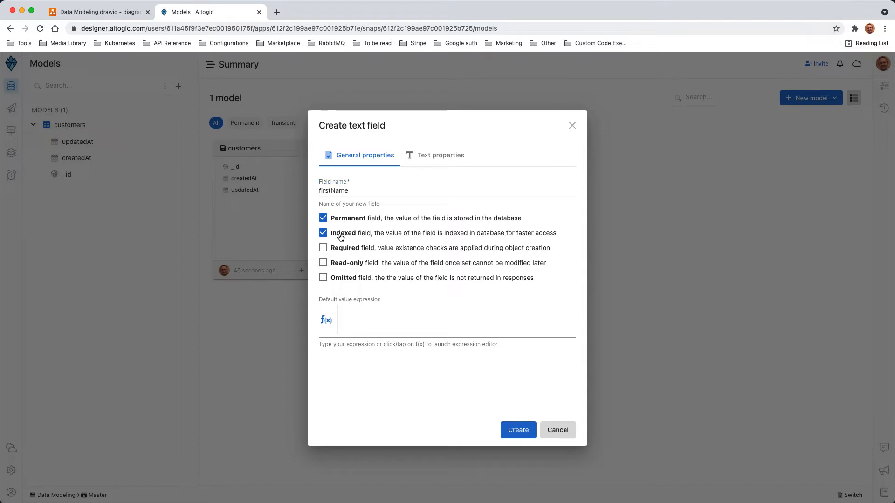
{"action": "left_click", "coordinate": [344, 252]}
{"action": "left_click", "coordinate": [337, 191]}
- Set firstName to trim both leading and trailing spaces and transform to sentence case, and create the field
{"action": "left_click", "coordinate": [443, 157]}
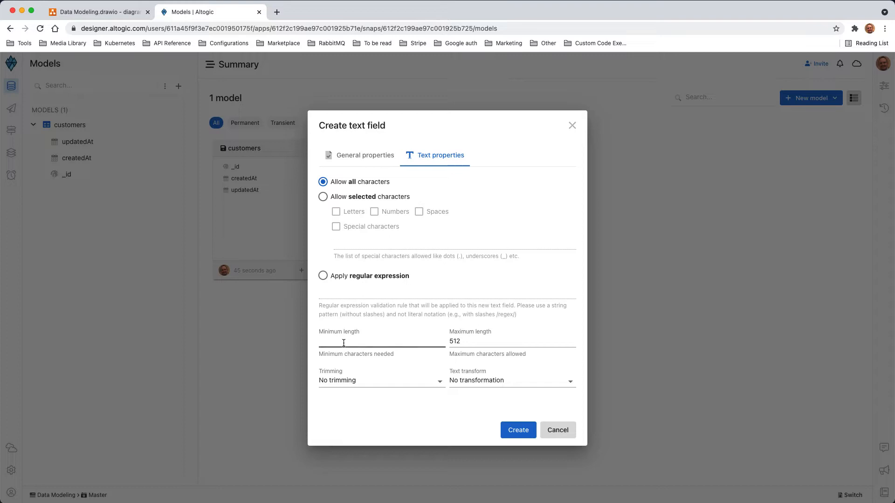
{"action": "left_click", "coordinate": [362, 384]}
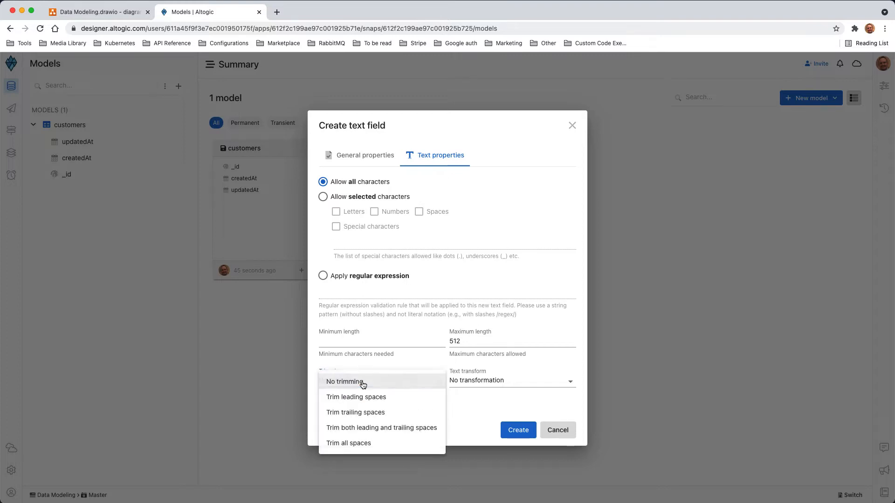
{"action": "left_click", "coordinate": [380, 428]}
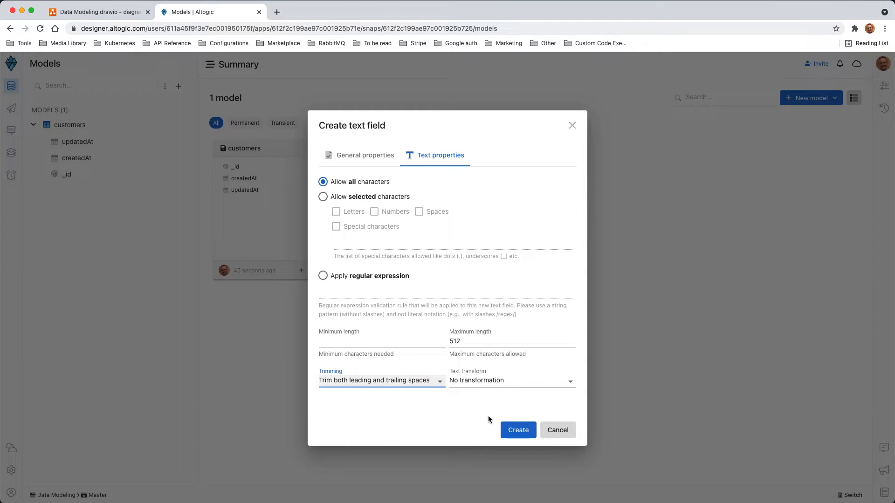
{"action": "left_click", "coordinate": [498, 383]}
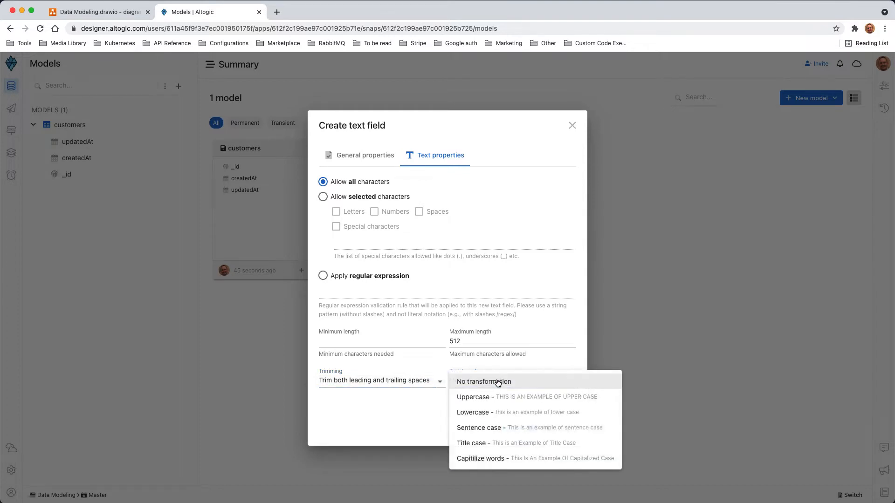
{"action": "left_click", "coordinate": [478, 428]}
{"action": "left_click", "coordinate": [519, 430]}
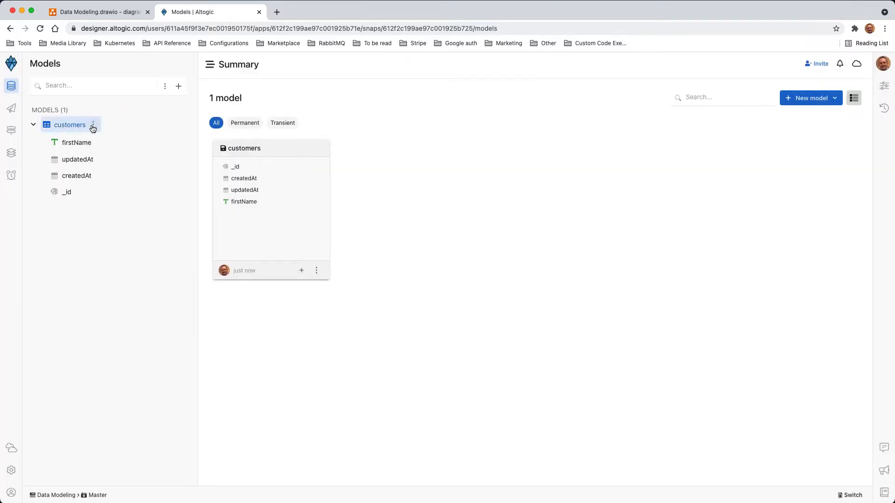
- Start a new plain text field named lastName in the customers model and mark it as indexed and required
{"action": "right_click", "coordinate": [92, 125]}
{"action": "mouse_move", "coordinate": [122, 155]}
{"action": "mouse_move", "coordinate": [200, 86]}
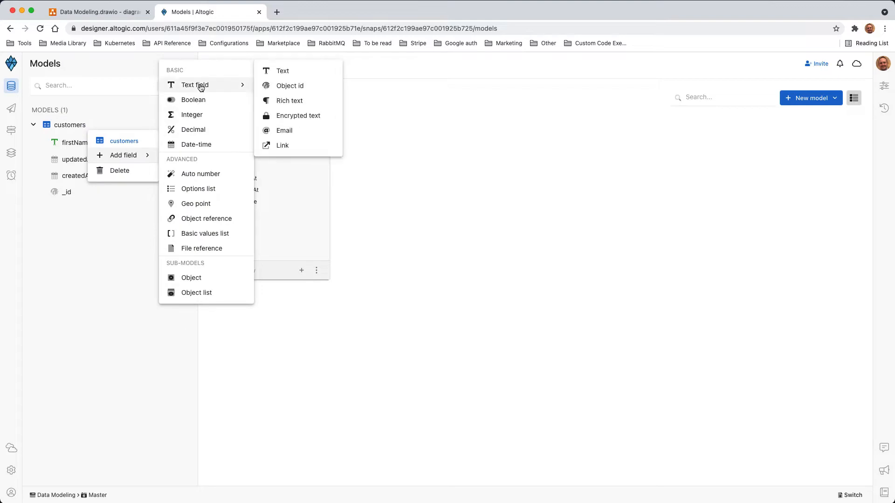
{"action": "left_click", "coordinate": [278, 72]}
{"action": "type", "text": "las"}
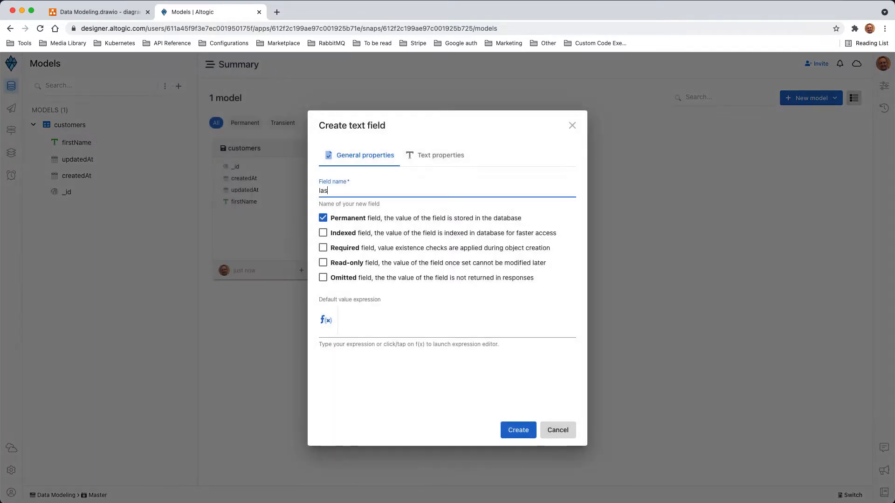
{"action": "type", "text": "tName"}
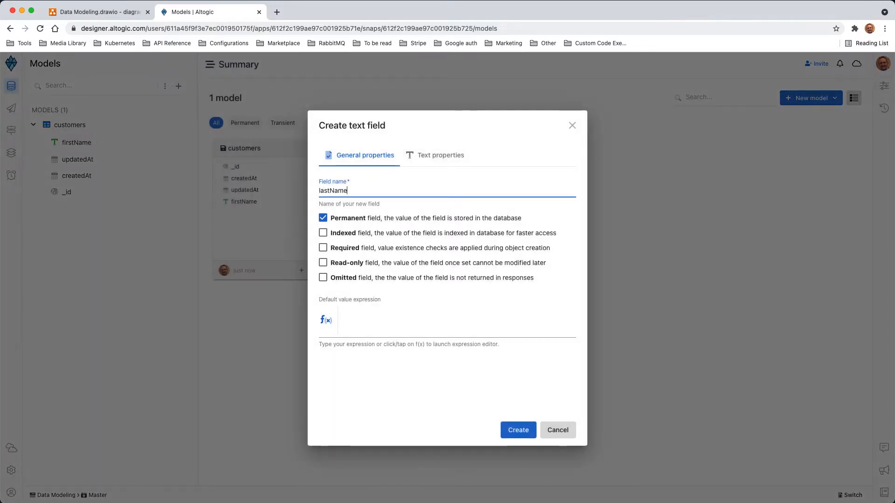
{"action": "left_click", "coordinate": [344, 233]}
{"action": "left_click", "coordinate": [349, 248]}
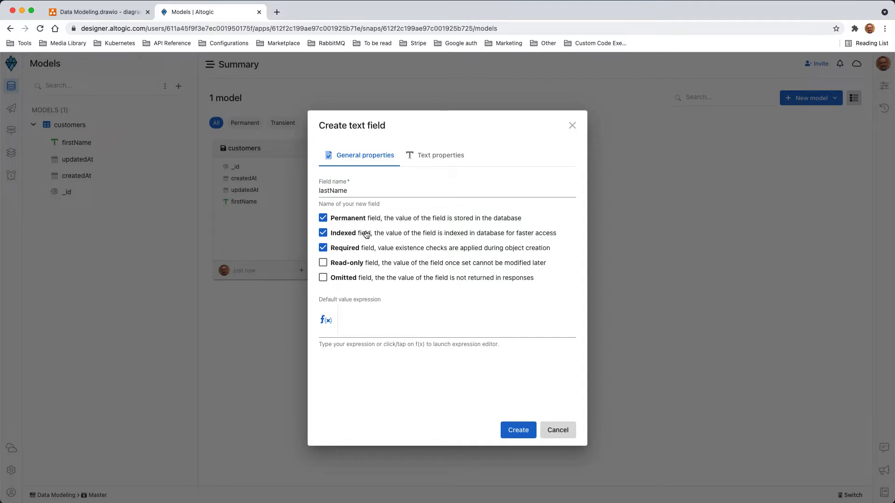
- Set lastName to trim both leading and trailing spaces and transform to sentence case, and create the field
{"action": "left_click", "coordinate": [438, 158]}
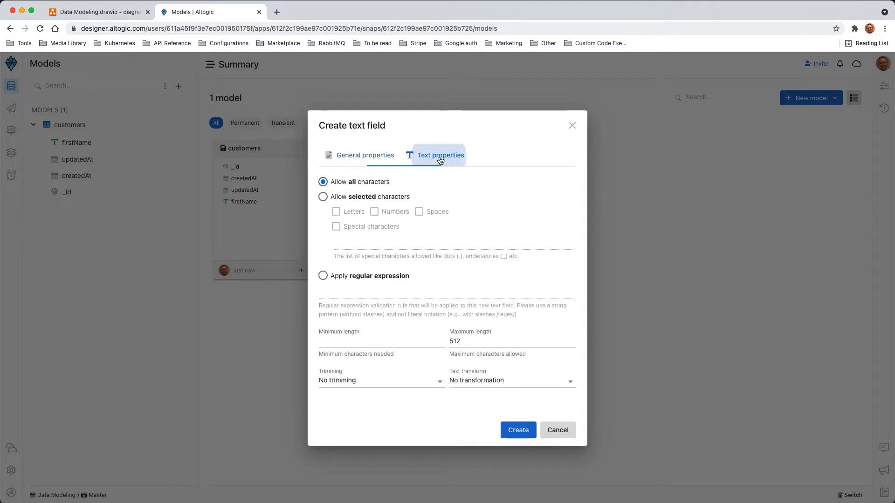
{"action": "left_click", "coordinate": [364, 383]}
{"action": "left_click", "coordinate": [379, 427]}
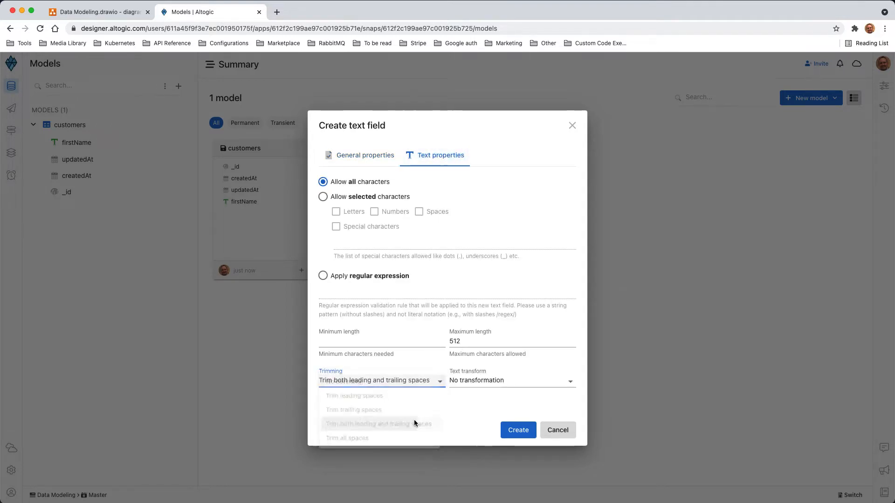
{"action": "left_click", "coordinate": [525, 380]}
{"action": "left_click", "coordinate": [501, 428]}
{"action": "left_click", "coordinate": [511, 429]}
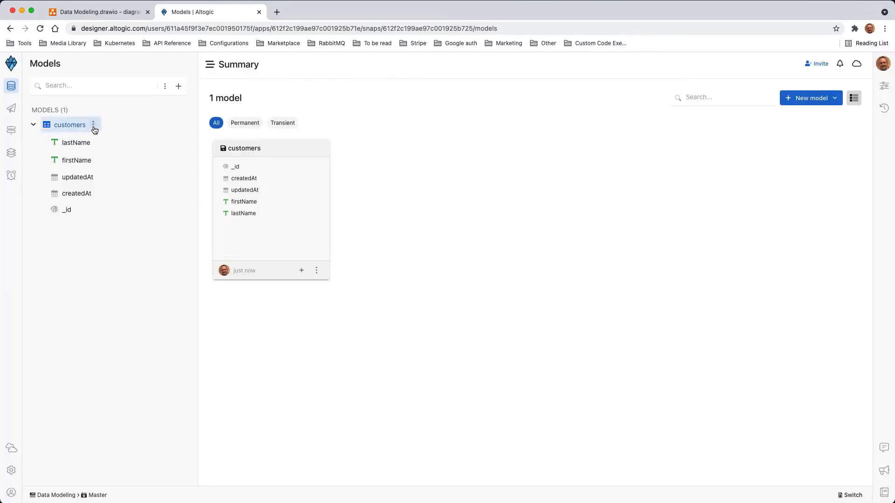
- Add an email-type field named email to the customers model, marked as indexed and required
{"action": "left_click", "coordinate": [94, 127]}
{"action": "mouse_move", "coordinate": [133, 155]}
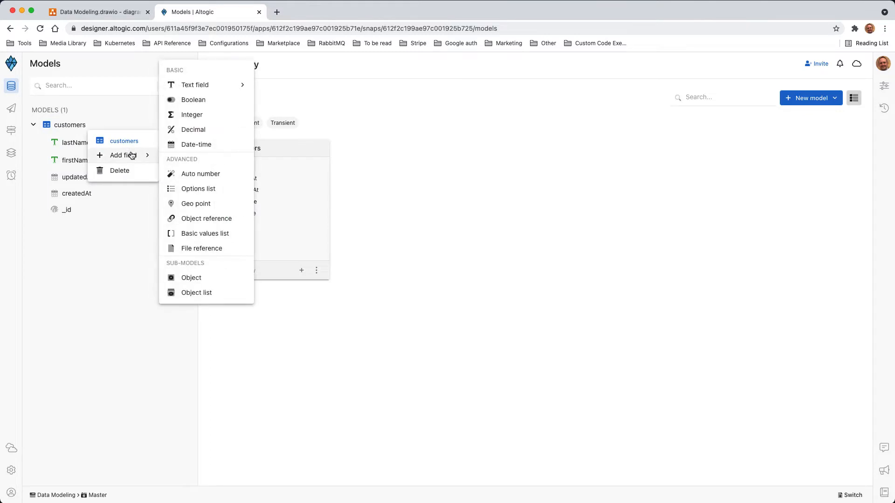
{"action": "mouse_move", "coordinate": [209, 88]}
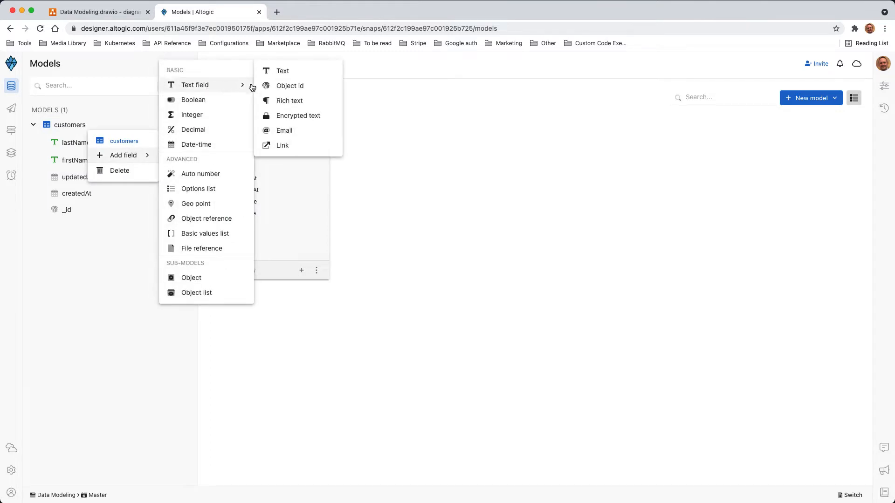
{"action": "left_click", "coordinate": [288, 132]}
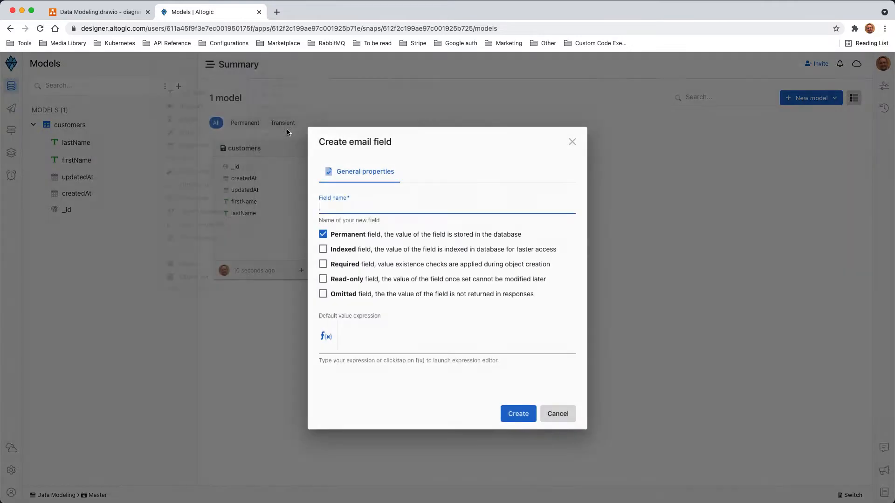
{"action": "type", "text": "emia"}
{"action": "type", "text": "ail"}
{"action": "left_click", "coordinate": [347, 251]}
{"action": "left_click", "coordinate": [353, 269]}
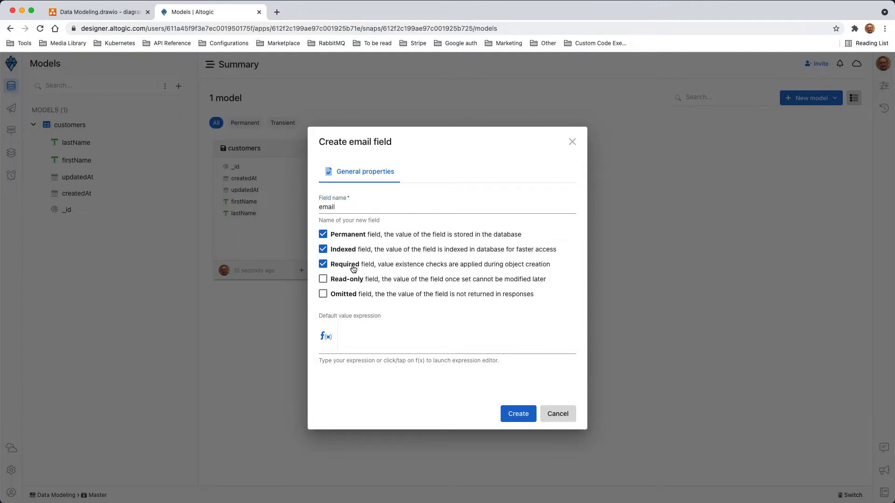
{"action": "left_click", "coordinate": [498, 420]}
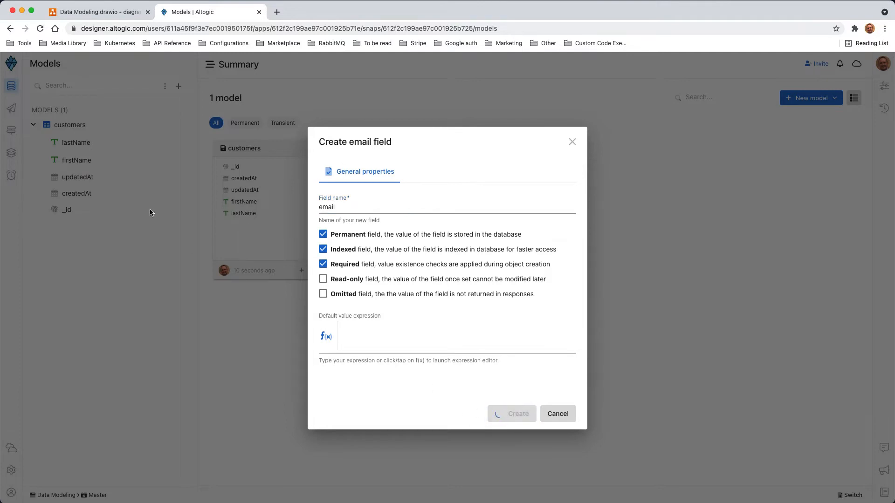
- Add an encrypted text field named password to the customers model, marked as required and omitted from responses
{"action": "right_click", "coordinate": [93, 124]}
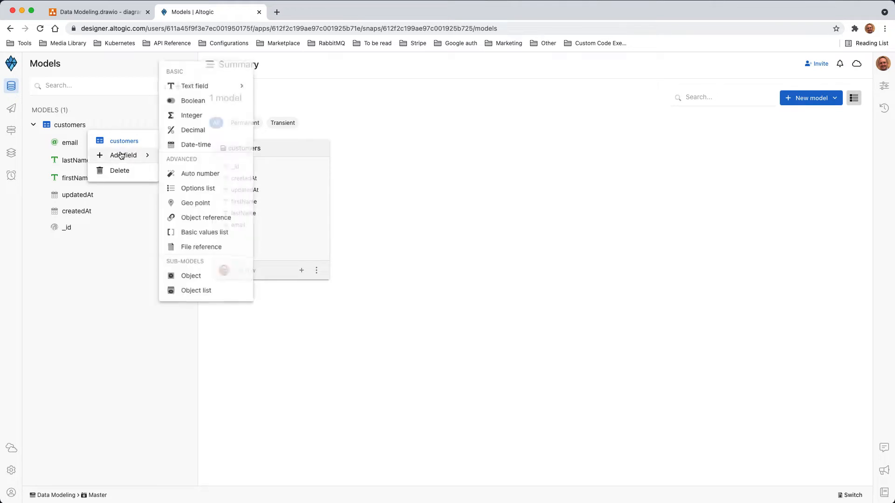
{"action": "mouse_move", "coordinate": [210, 86]}
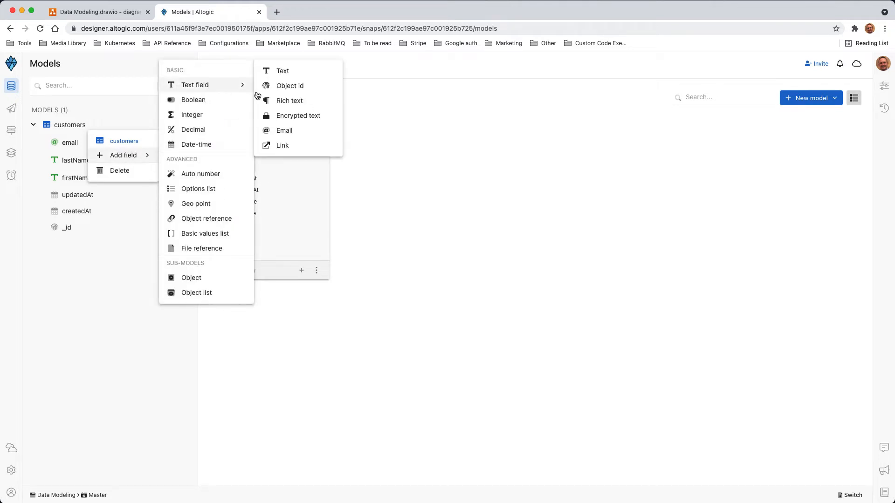
{"action": "left_click", "coordinate": [290, 116]}
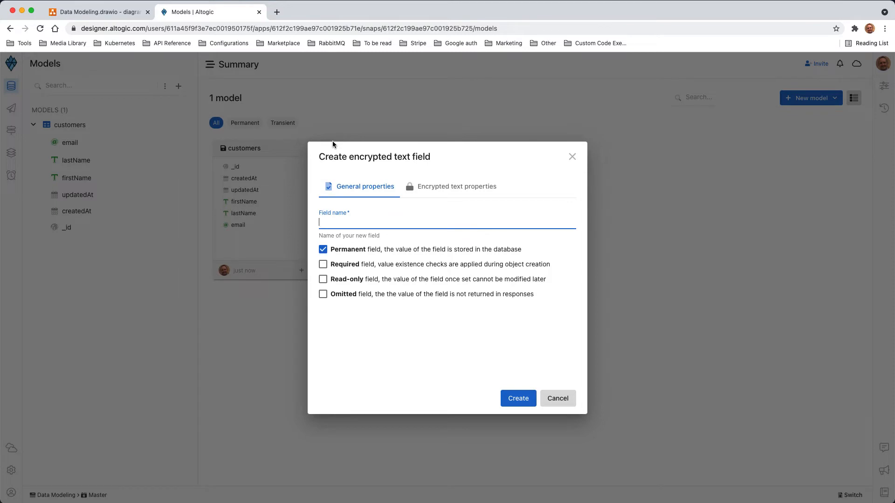
{"action": "type", "text": "password"}
{"action": "left_click", "coordinate": [322, 264]}
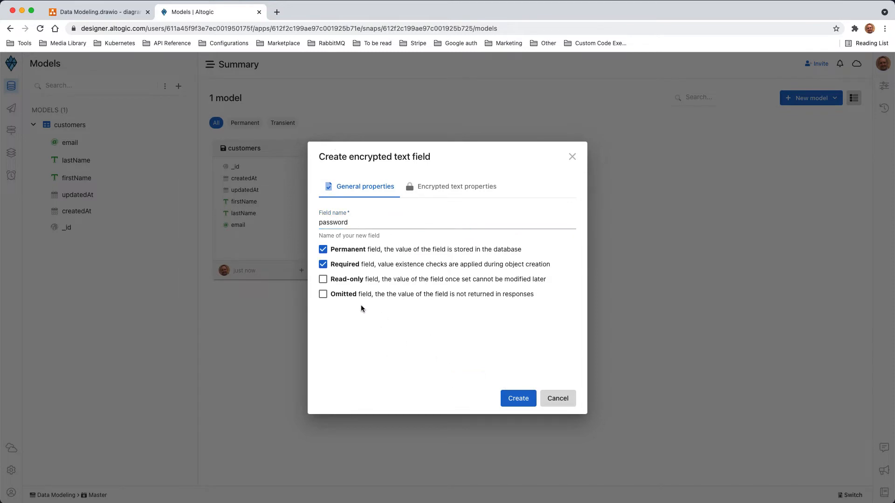
{"action": "left_click", "coordinate": [344, 298]}
{"action": "left_click", "coordinate": [451, 191]}
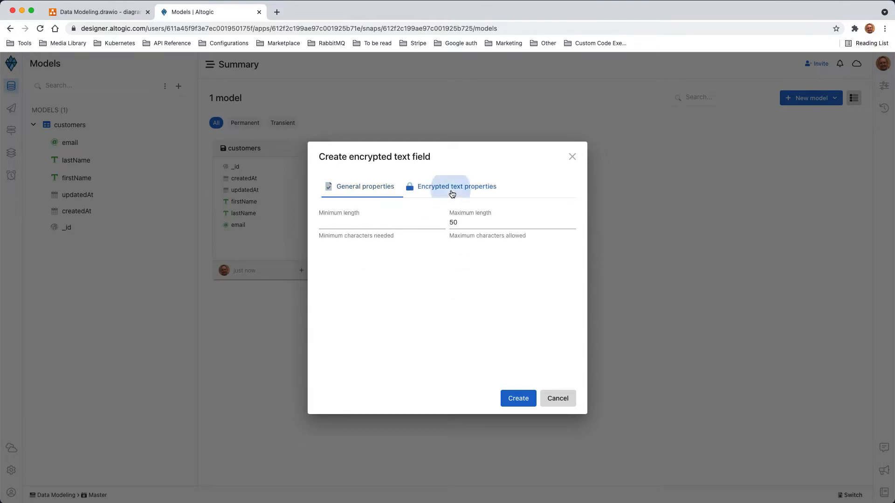
{"action": "left_click", "coordinate": [363, 188]}
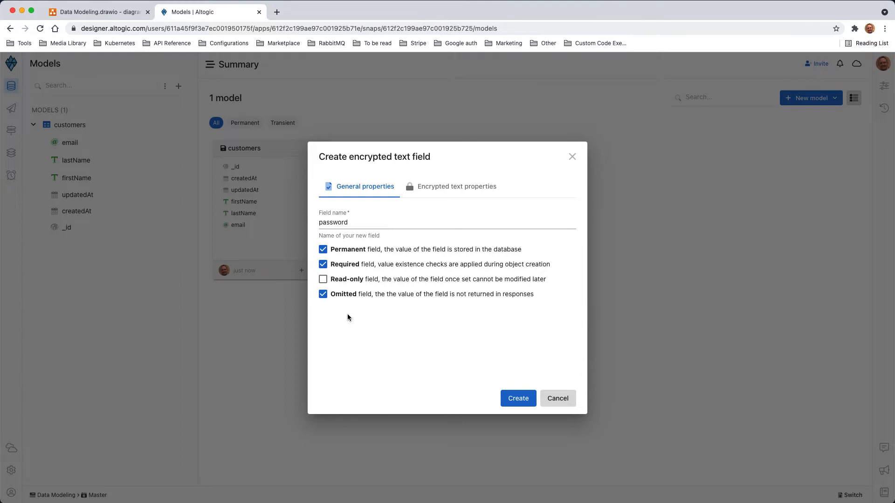
{"action": "left_click", "coordinate": [521, 401]}
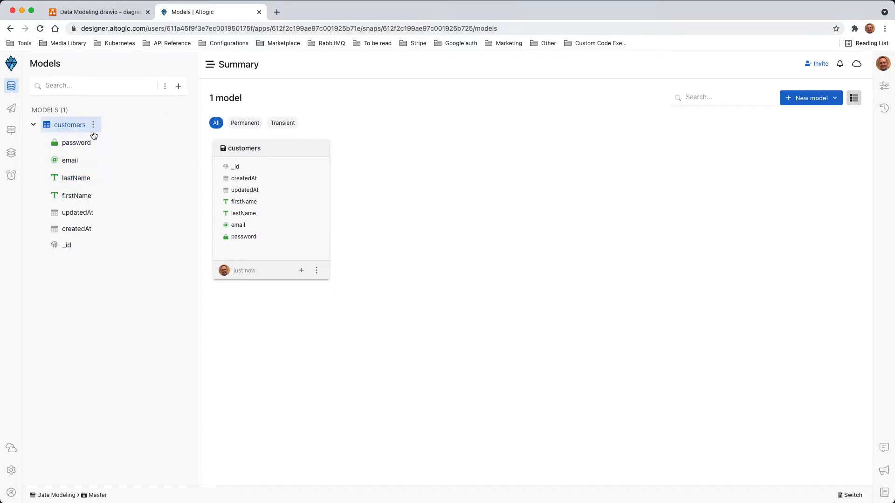
- Start a new plain text field named fullName in the customers model and make it non-permanent
{"action": "left_click", "coordinate": [95, 127]}
{"action": "mouse_move", "coordinate": [129, 156]}
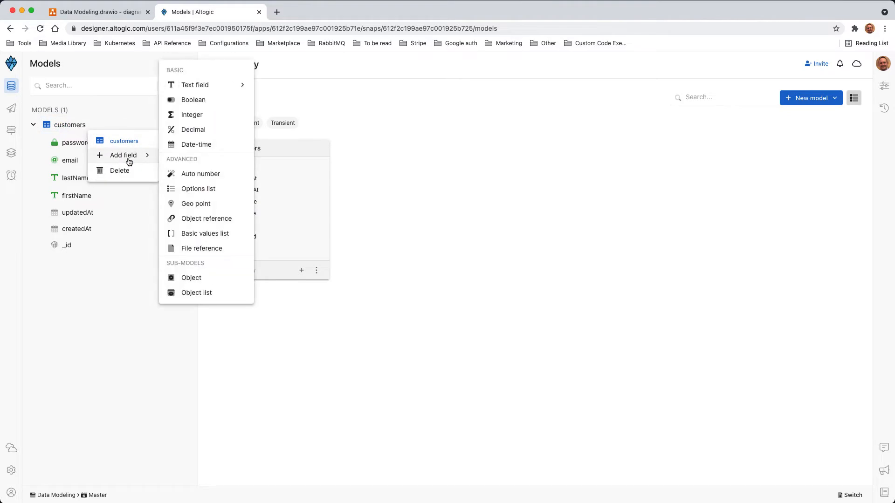
{"action": "mouse_move", "coordinate": [222, 86]}
{"action": "left_click", "coordinate": [290, 74]}
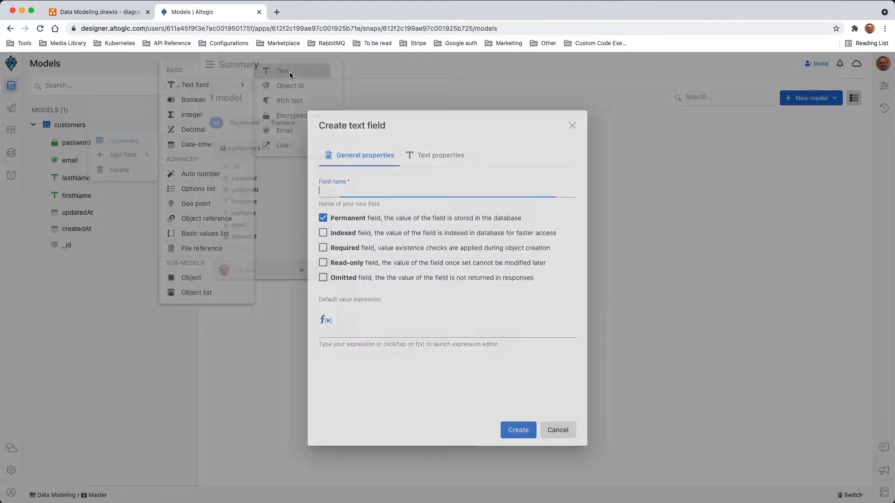
{"action": "type", "text": "fullName"}
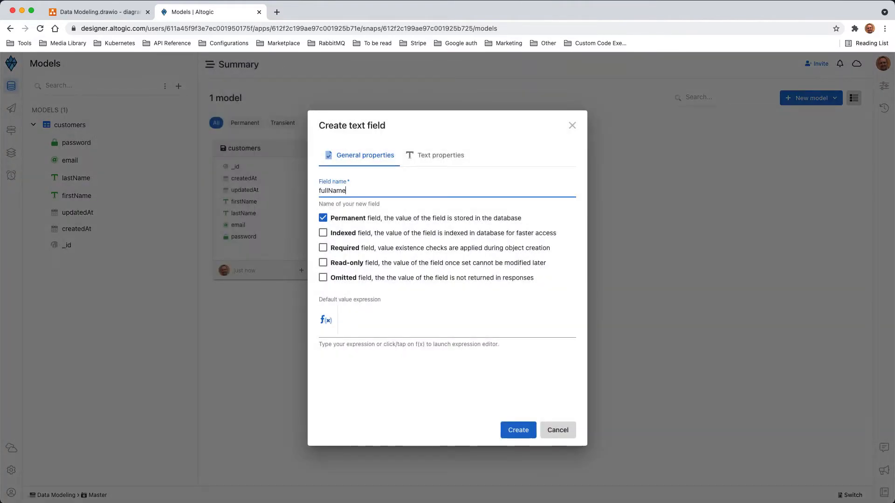
{"action": "left_click", "coordinate": [352, 221]}
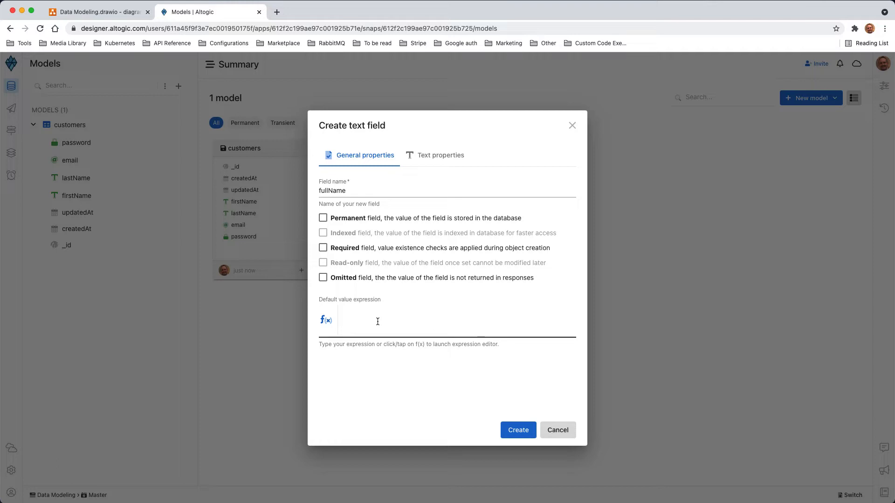
- Build the default value expression this.firstName + ' ' + this.lastName for fullName in the expression editor
{"action": "left_click", "coordinate": [326, 321]}
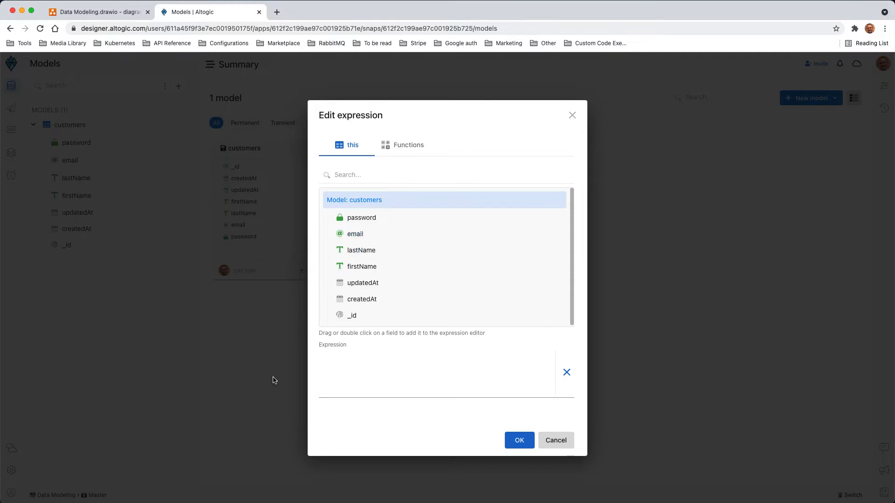
{"action": "left_click", "coordinate": [555, 441]}
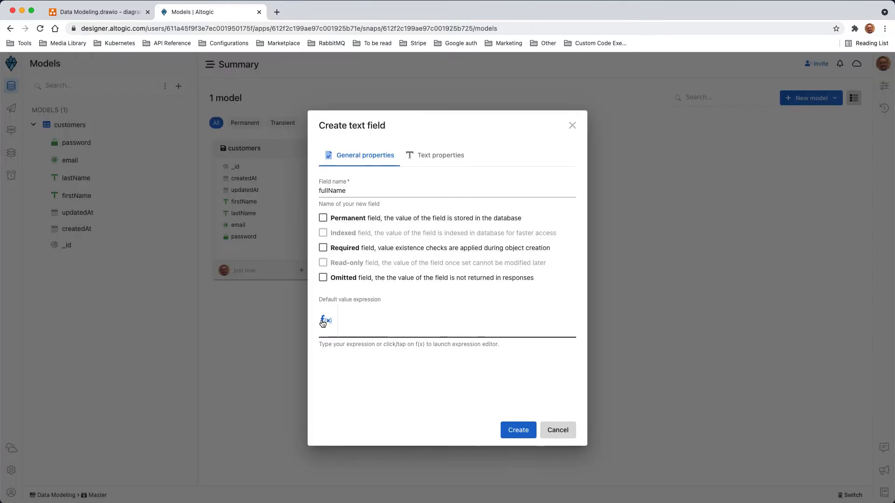
{"action": "left_click", "coordinate": [324, 321]}
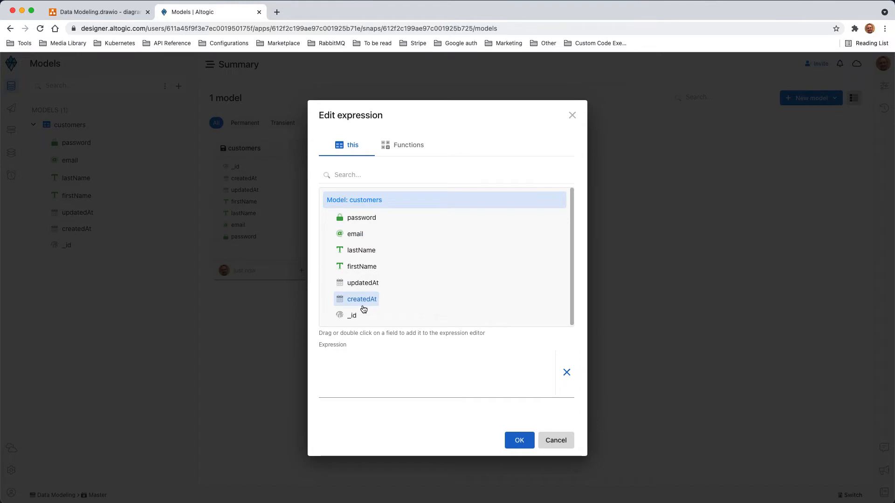
{"action": "double_click", "coordinate": [362, 270]}
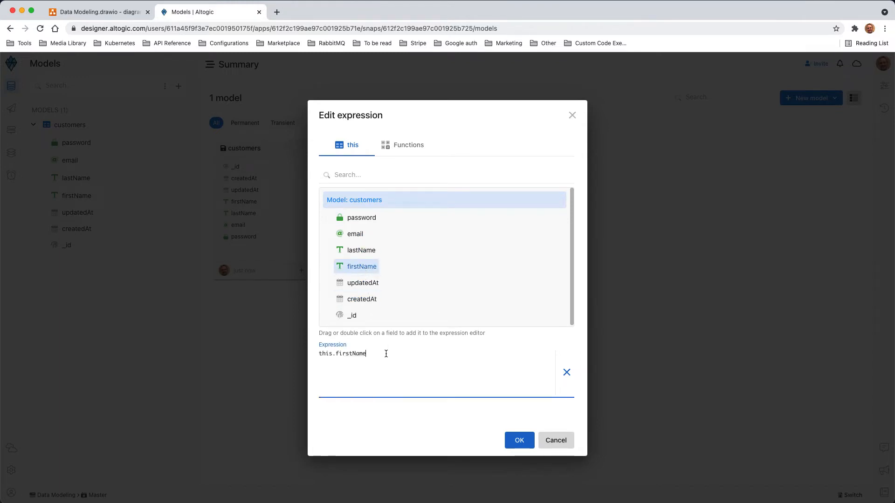
{"action": "type", "text": "+ ++"}
{"action": "left_click_drag", "start_coordinate": [361, 250], "coordinate": [471, 394]}
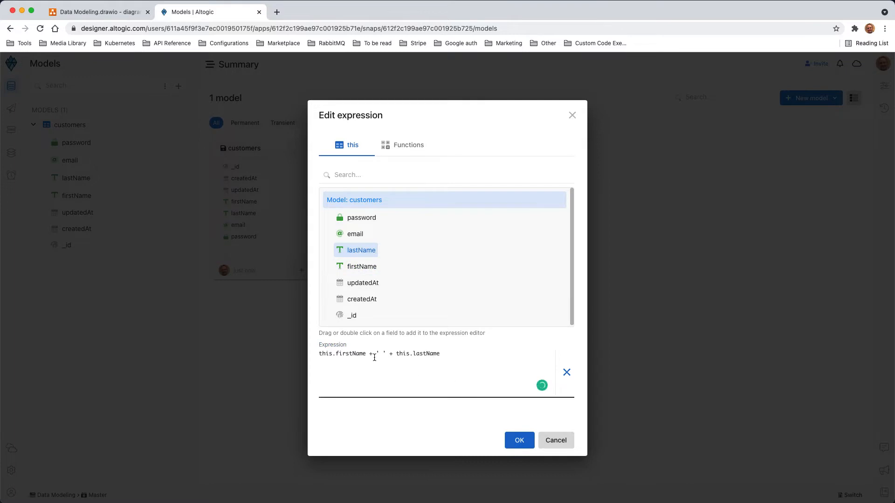
{"action": "left_click_drag", "start_coordinate": [439, 354], "coordinate": [311, 354]}
{"action": "left_click", "coordinate": [413, 369]}
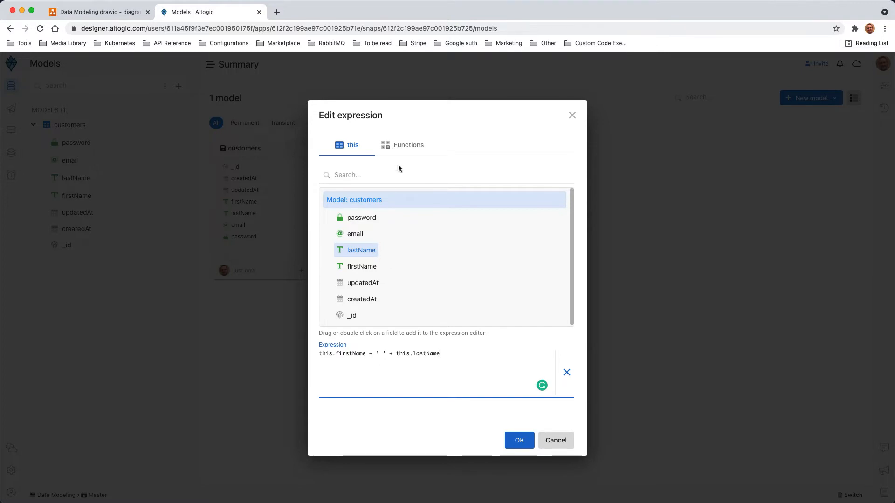
- Search the expression functions for "conc" and read the syntax of the CONCAT function
{"action": "left_click", "coordinate": [404, 150]}
{"action": "left_click", "coordinate": [352, 174]}
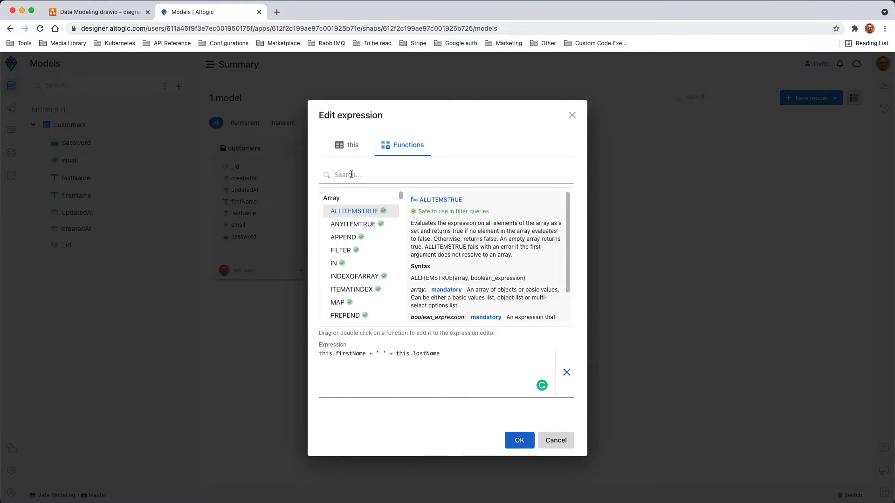
{"action": "type", "text": "conc"}
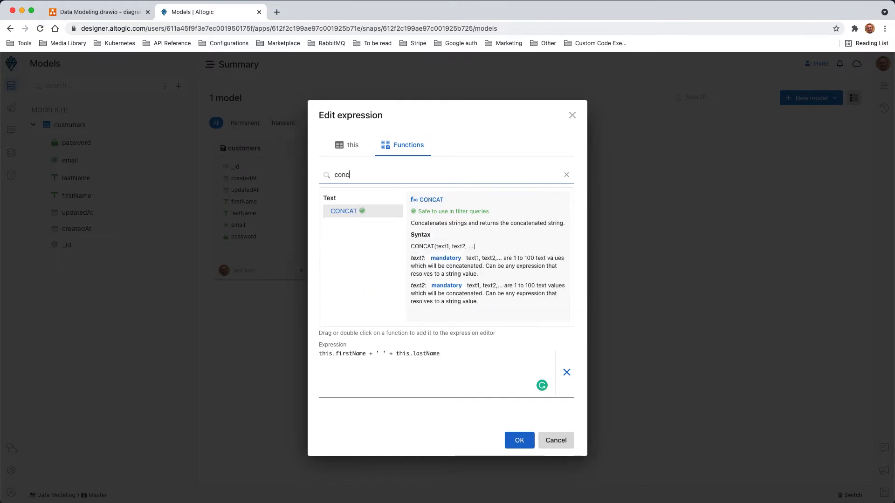
{"action": "key", "text": "BackSpace"}
{"action": "type", "text": "c"}
{"action": "left_click", "coordinate": [440, 247]}
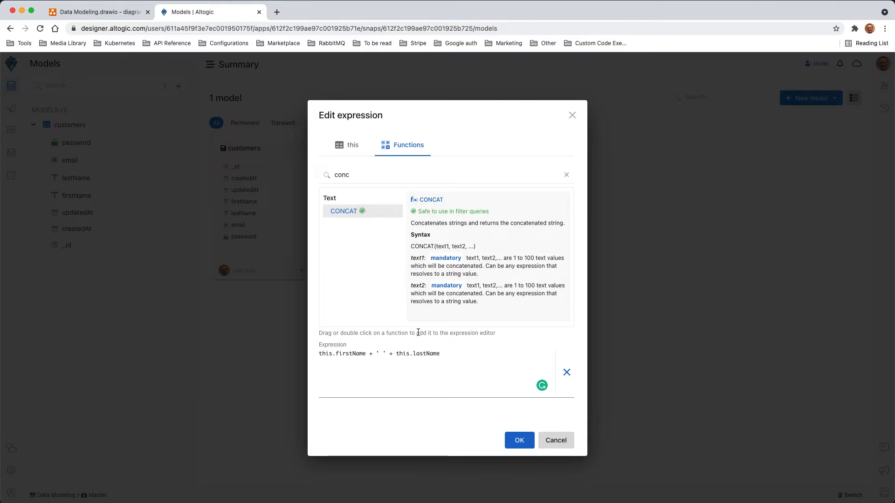
- Try CONCAT(this.firstName, ' ', this.lastName) as an alternative below the existing expression, and remove that line again
{"action": "left_click", "coordinate": [451, 353]}
{"action": "double_click", "coordinate": [339, 214]}
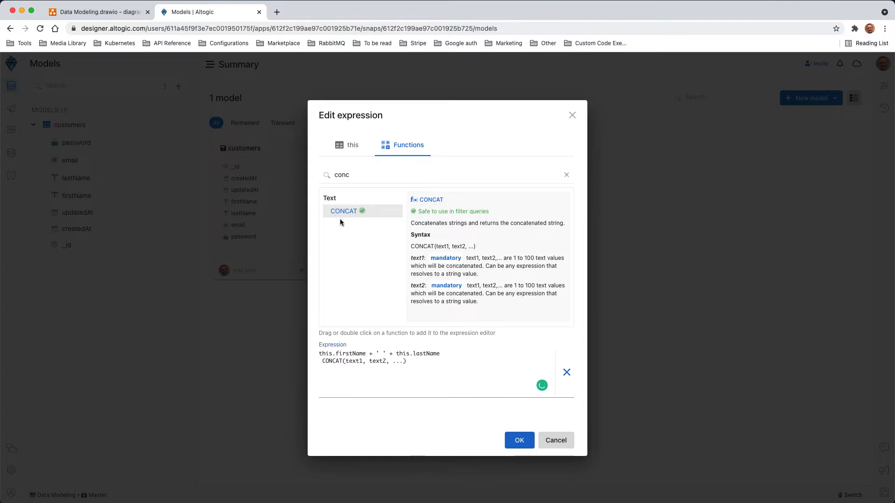
{"action": "double_click", "coordinate": [353, 361]}
{"action": "key", "text": "BackSpace"}
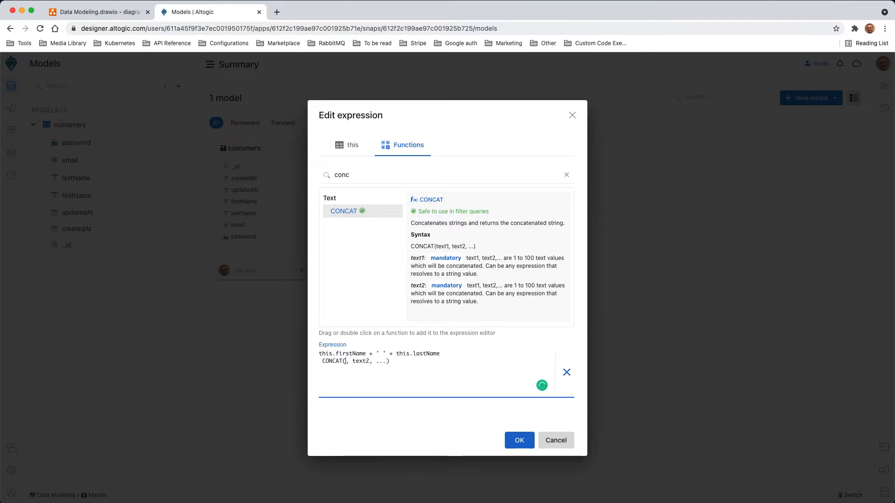
{"action": "left_click", "coordinate": [353, 146]}
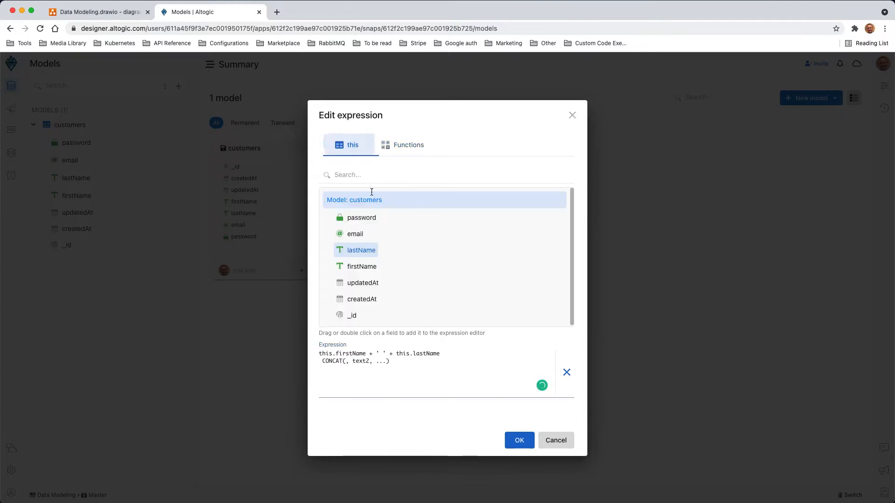
{"action": "double_click", "coordinate": [363, 267]}
{"action": "double_click", "coordinate": [405, 362]}
{"action": "key", "text": "BackSpace"}
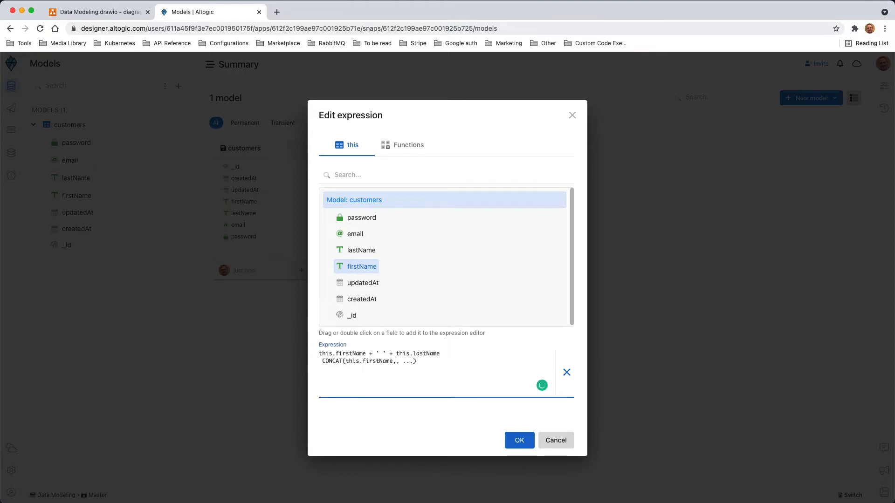
{"action": "type", "text": "''"}
{"action": "left_click_drag", "start_coordinate": [415, 362], "coordinate": [427, 363]}
{"action": "double_click", "coordinate": [361, 250]}
{"action": "left_click", "coordinate": [419, 362]}
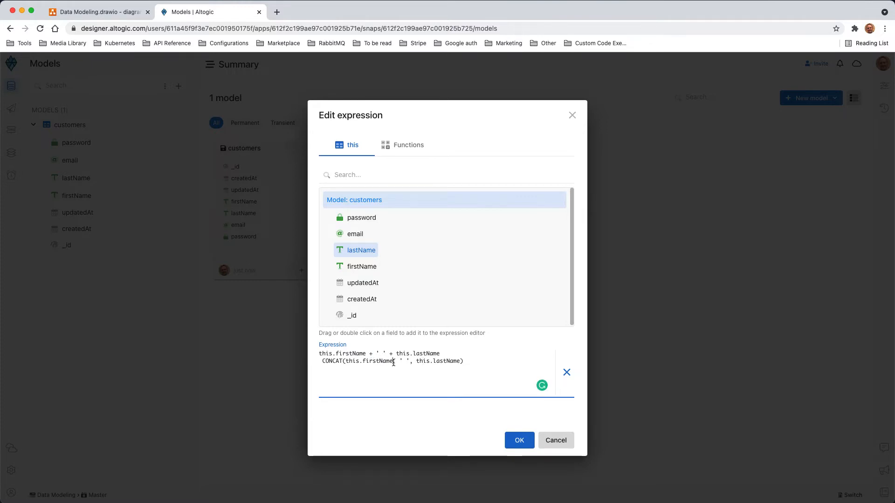
{"action": "triple_click", "coordinate": [394, 362]}
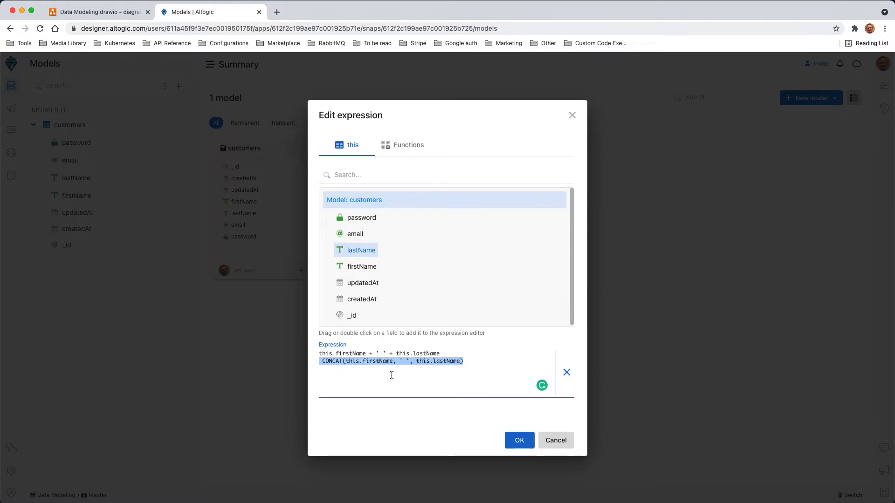
{"action": "key", "text": "BackSpace"}
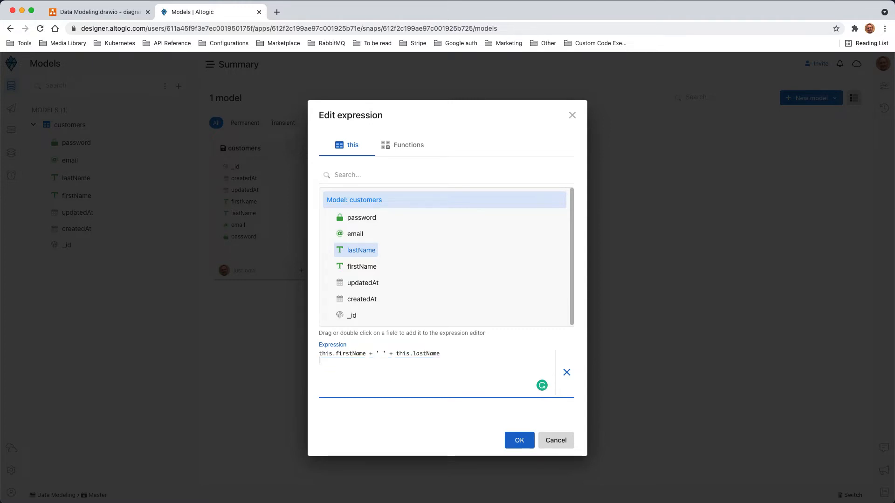
- Accept the default value expression and create the fullName field
{"action": "left_click", "coordinate": [511, 434]}
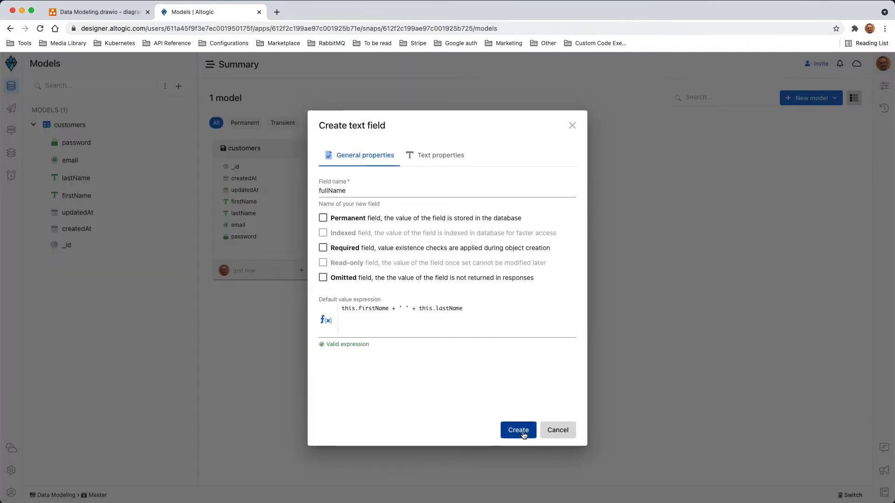
{"action": "left_click", "coordinate": [518, 430]}
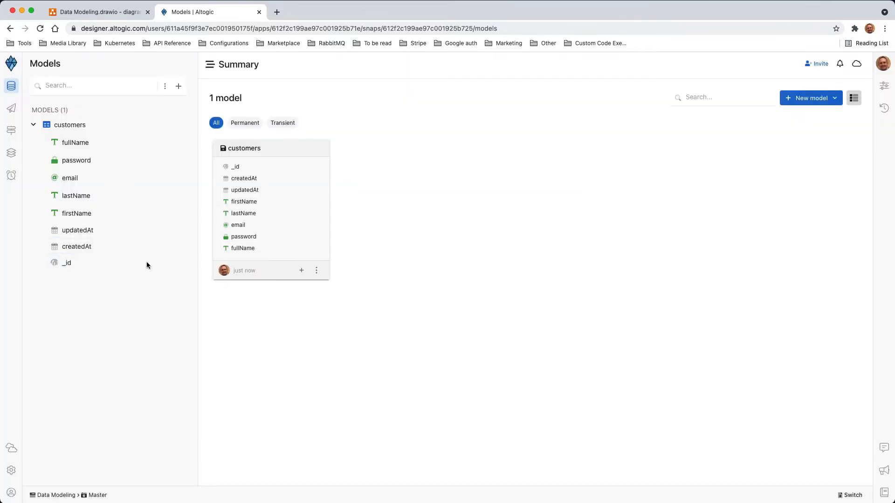
- Add a decimal field named birthdate to the customers model, marked as indexed
{"action": "left_click", "coordinate": [93, 124]}
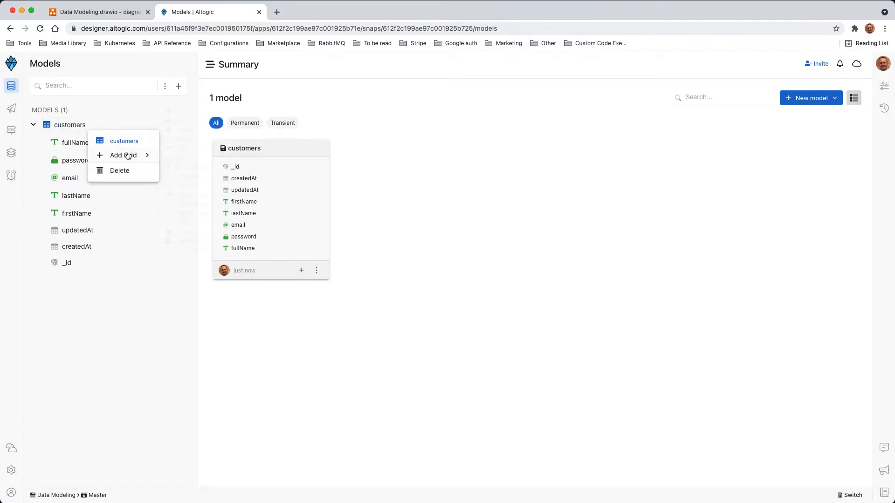
{"action": "mouse_move", "coordinate": [124, 155]}
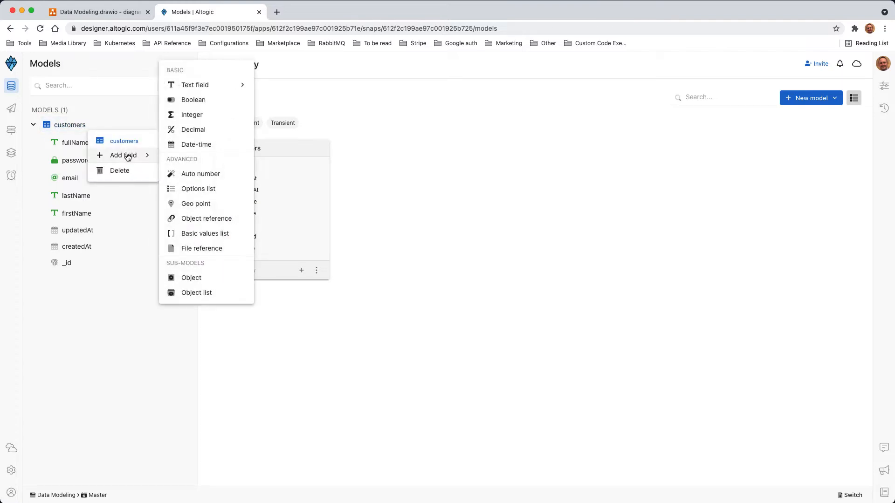
{"action": "left_click", "coordinate": [194, 131]}
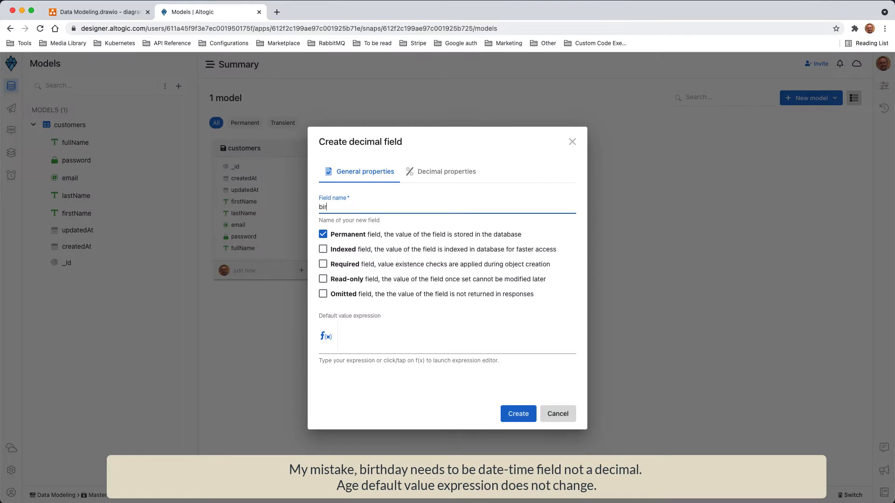
{"action": "type", "text": "birthdate"}
{"action": "left_click", "coordinate": [350, 251]}
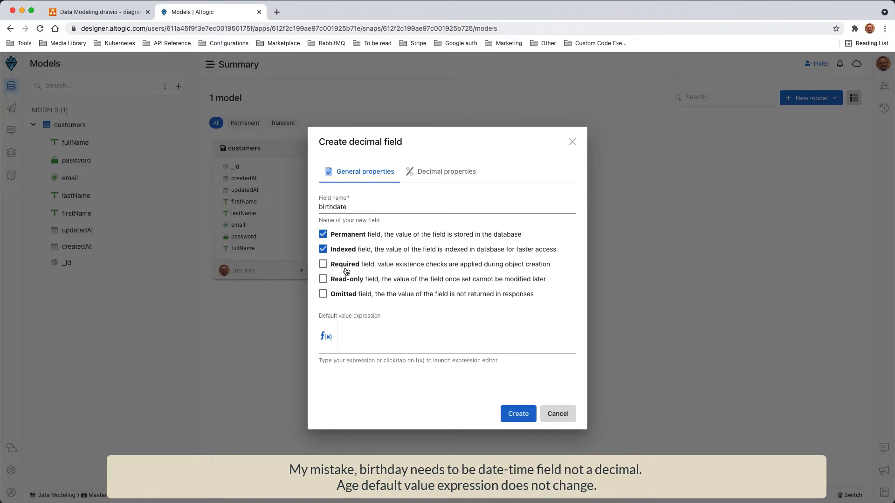
{"action": "left_click", "coordinate": [520, 414]}
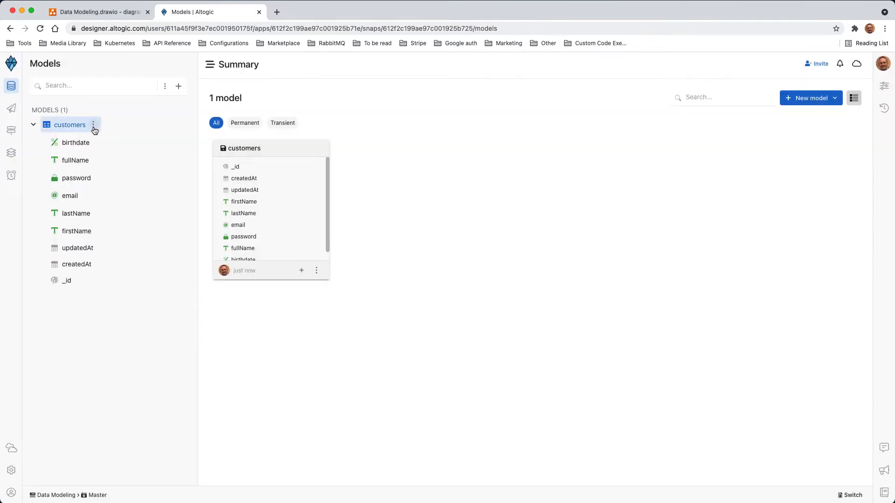
- Start a new integer field named age in the customers model and make it non-permanent, so it is not stored in the database
{"action": "left_click", "coordinate": [93, 124]}
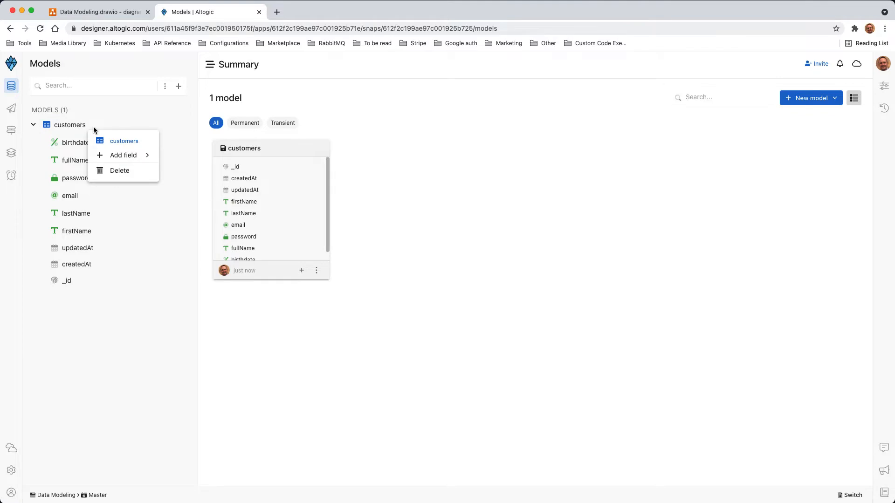
{"action": "mouse_move", "coordinate": [117, 161]}
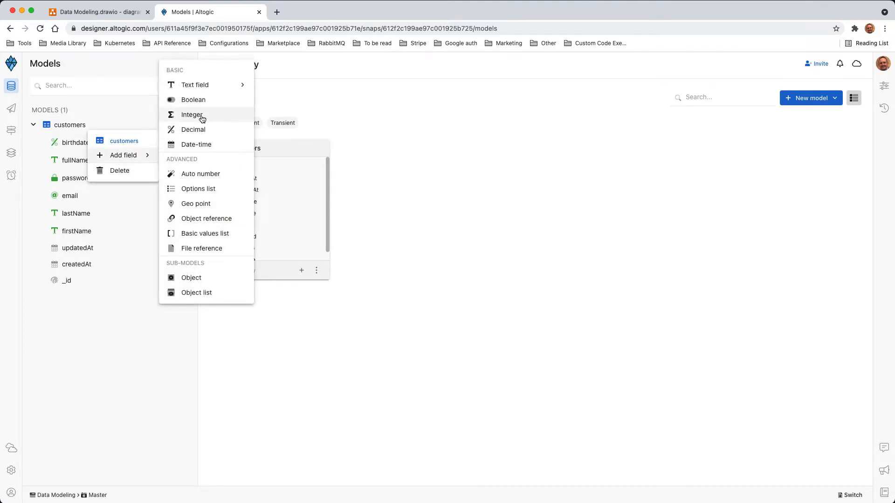
{"action": "left_click", "coordinate": [201, 114]}
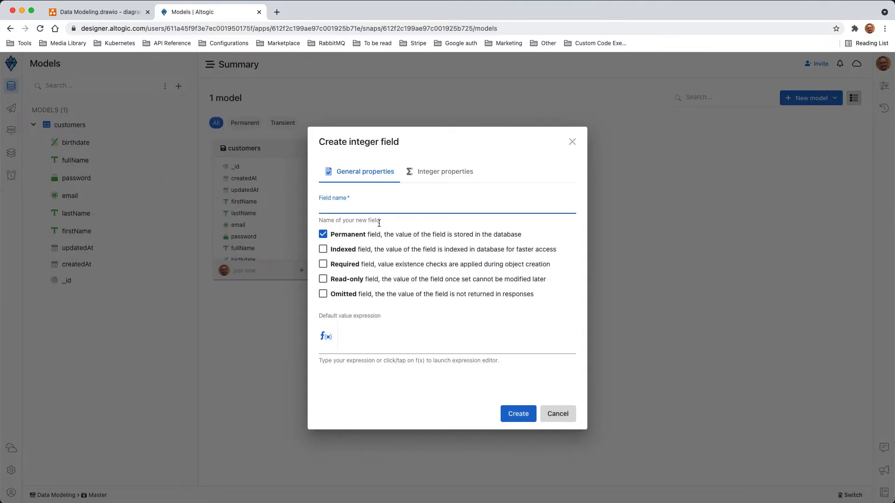
{"action": "type", "text": "age"}
{"action": "left_click", "coordinate": [360, 328]}
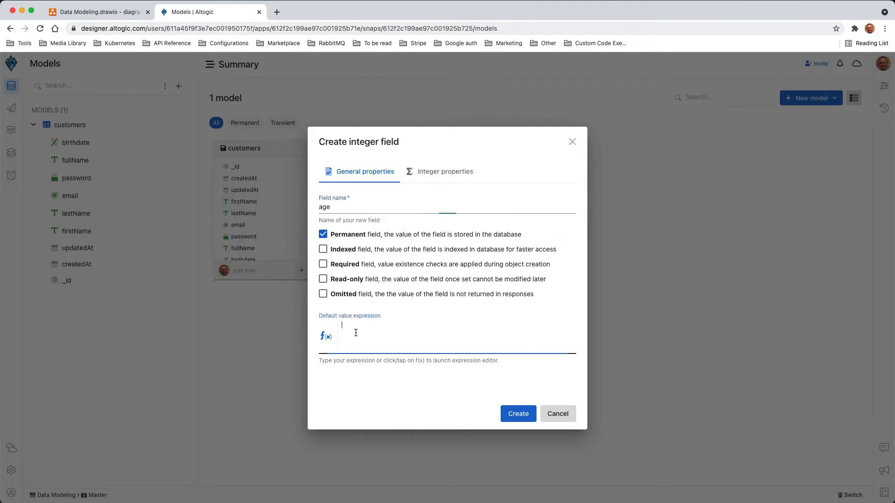
{"action": "left_click", "coordinate": [355, 236]}
{"action": "left_click", "coordinate": [368, 329]}
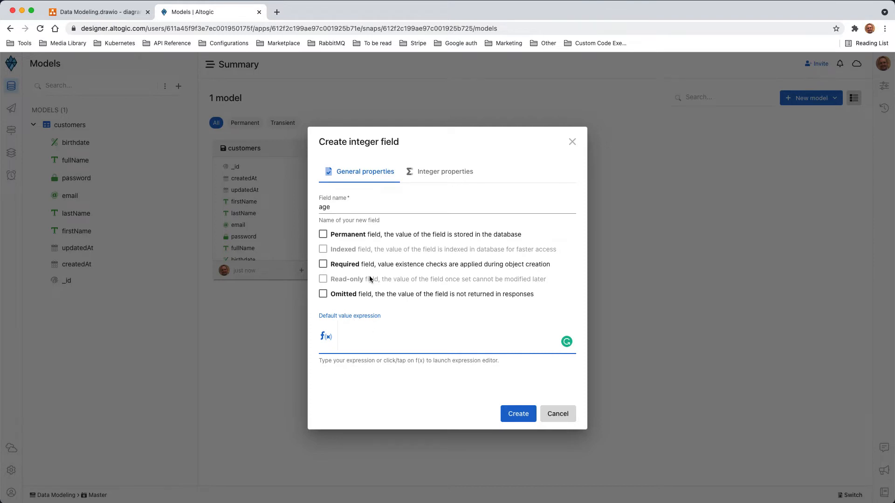
{"action": "double_click", "coordinate": [325, 208]}
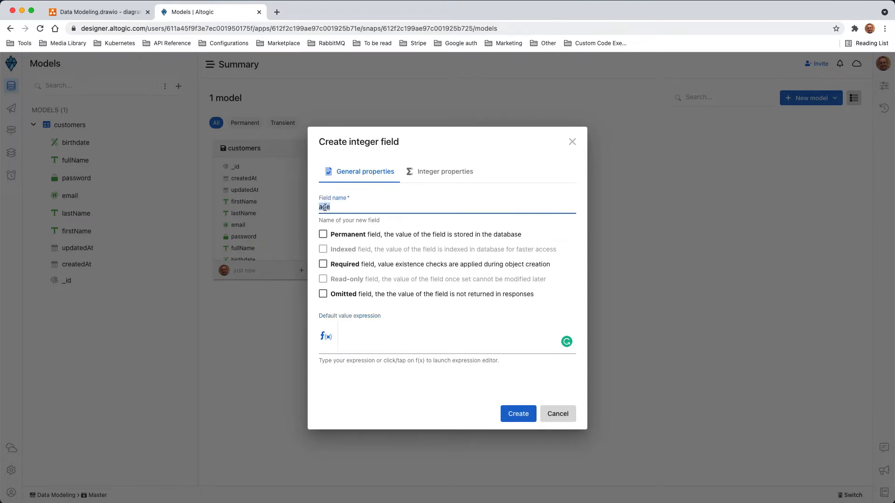
{"action": "left_click", "coordinate": [356, 332]}
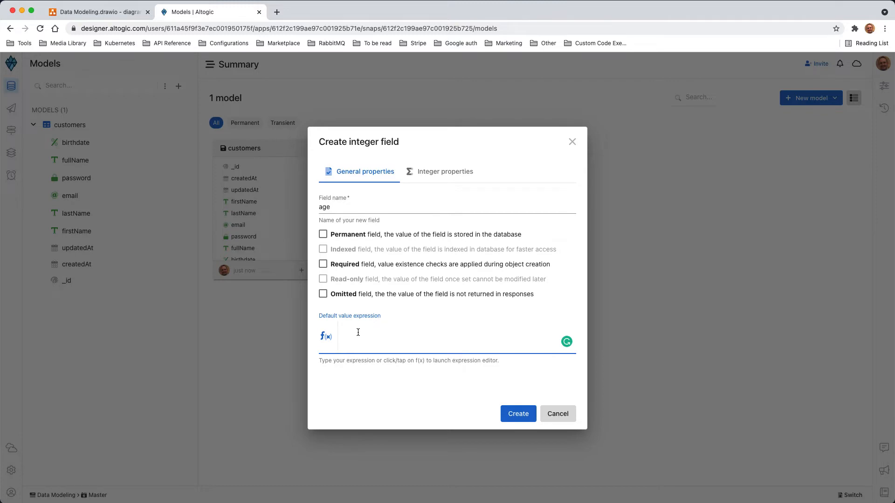
- Search the expression functions for "year" and insert the YEAR function into the age field's default value expression
{"action": "left_click", "coordinate": [325, 337]}
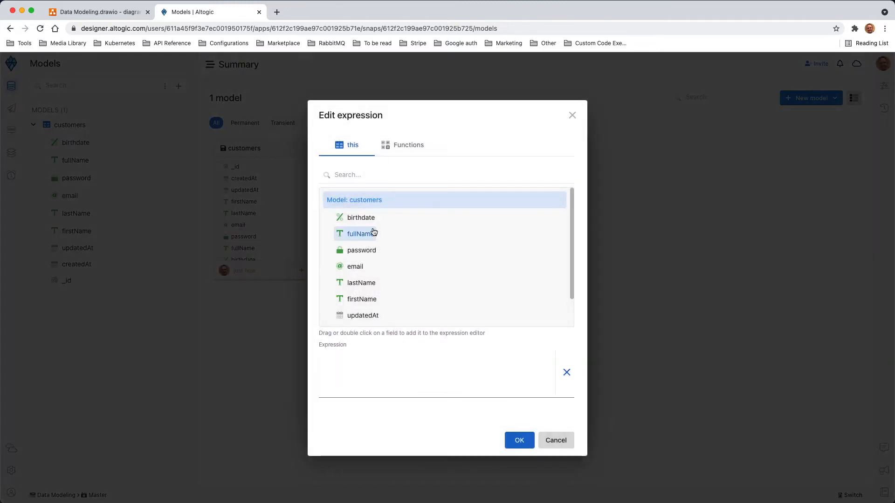
{"action": "left_click", "coordinate": [404, 146]}
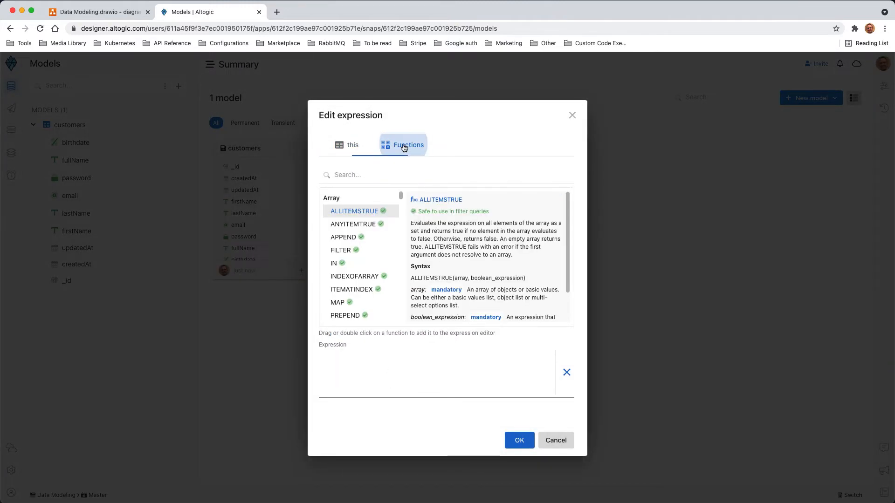
{"action": "left_click", "coordinate": [365, 177]}
{"action": "type", "text": "year"}
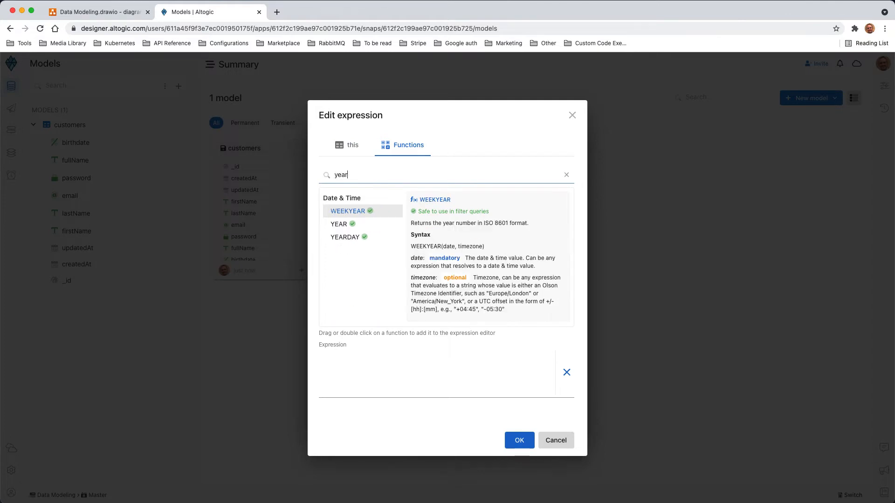
{"action": "double_click", "coordinate": [342, 224]}
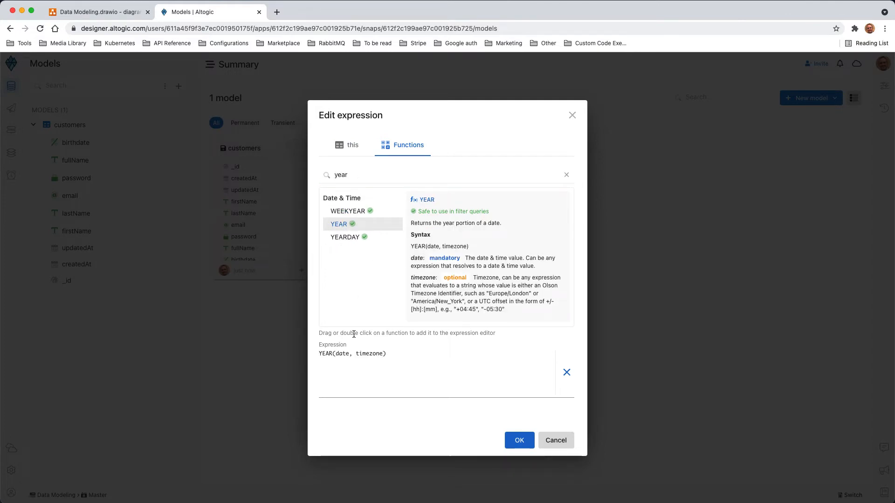
- Replace the YEAR function's date argument with NOW() and remove the timezone argument, leaving YEAR(NOW())
{"action": "double_click", "coordinate": [339, 353]}
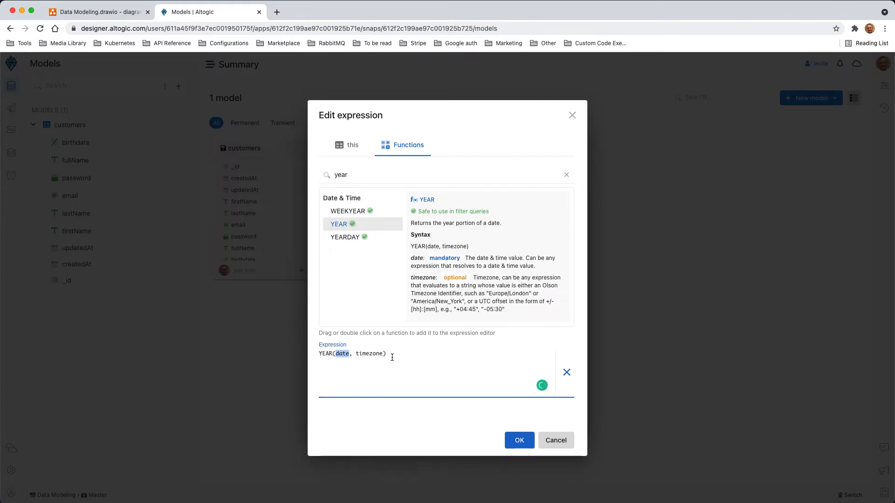
{"action": "type", "text": "NOW()"}
{"action": "double_click", "coordinate": [375, 353]}
{"action": "key", "text": "BackSpace"}
{"action": "key", "text": "BackSpace"}
{"action": "key", "text": "BackSpace"}
{"action": "key", "text": "Delete"}
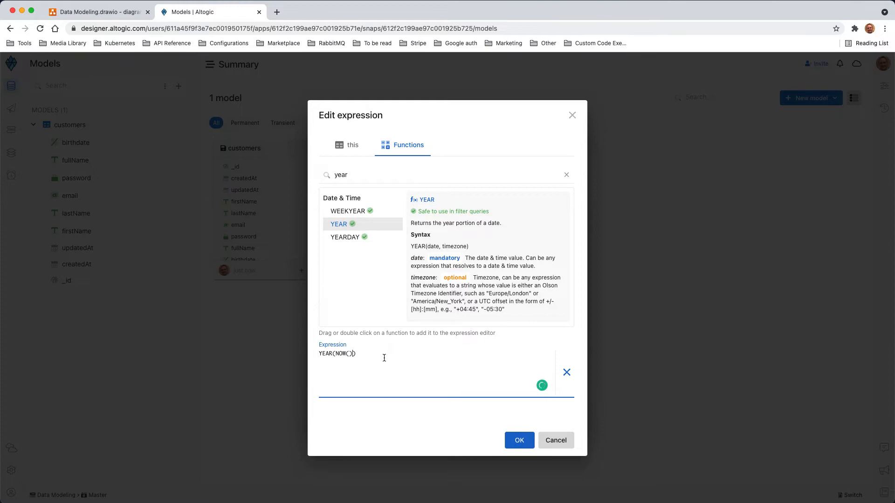
- Extend the expression to subtract the birth year, giving YEAR(NOW()) - YEAR(this.birthdate) with the birthdate field inserted from the model
{"action": "type", "text": ") -"}
{"action": "left_click", "coordinate": [357, 146]}
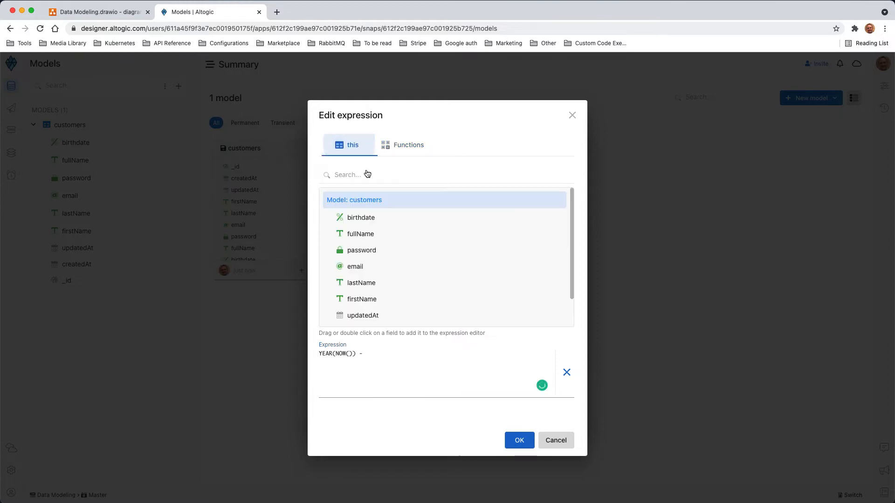
{"action": "left_click", "coordinate": [377, 353]}
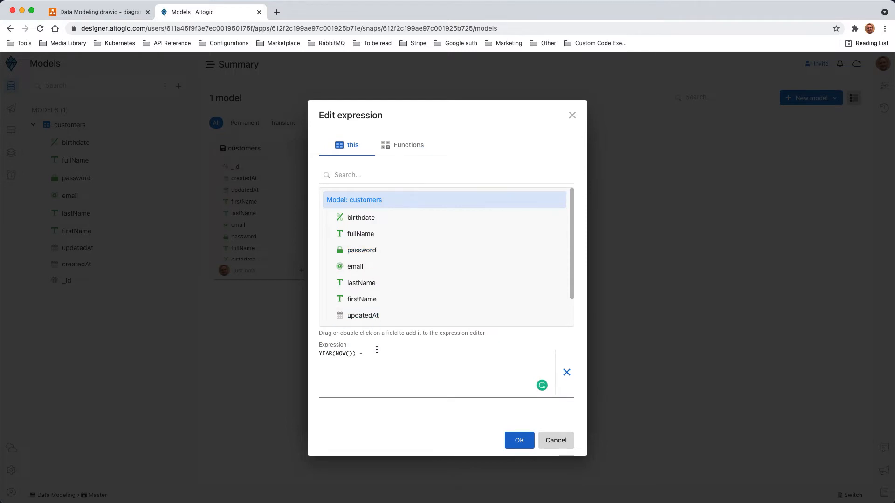
{"action": "type", "text": "y"}
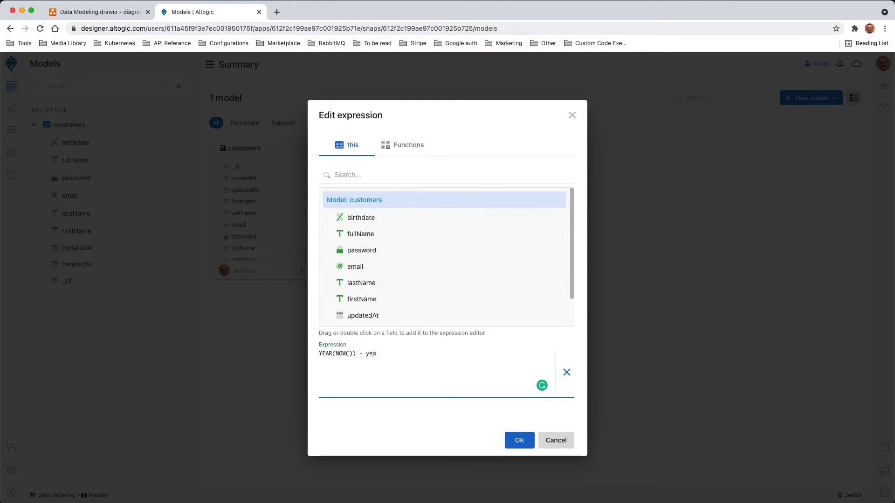
{"action": "type", "text": "YEAR("}
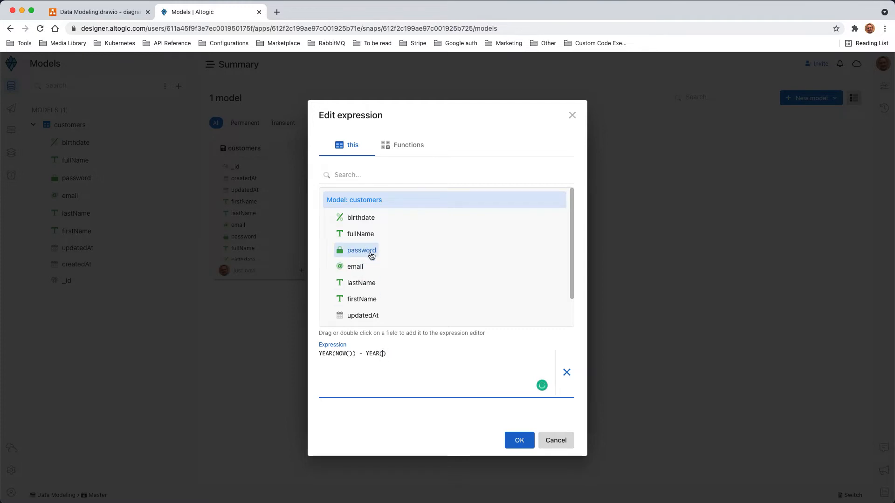
{"action": "double_click", "coordinate": [363, 219]}
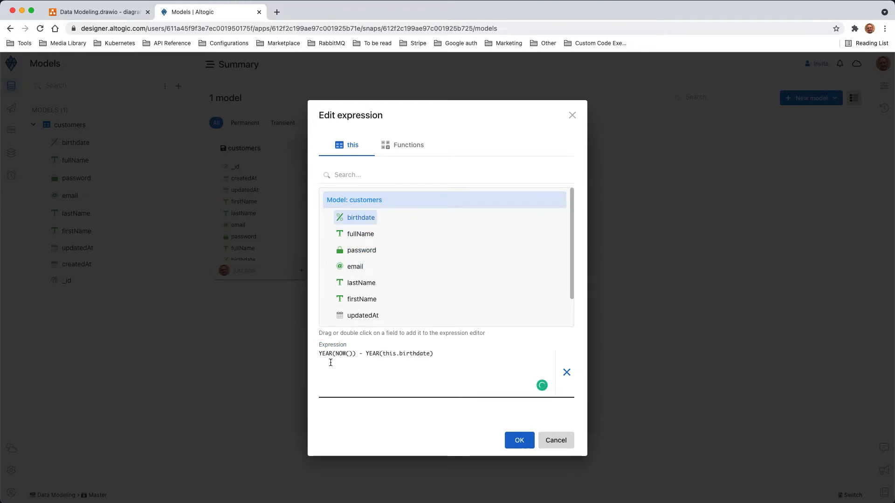
- Review both parts of the age expression, accept it, and create the age field in the customers model
{"action": "left_click_drag", "start_coordinate": [356, 355], "coordinate": [308, 358]}
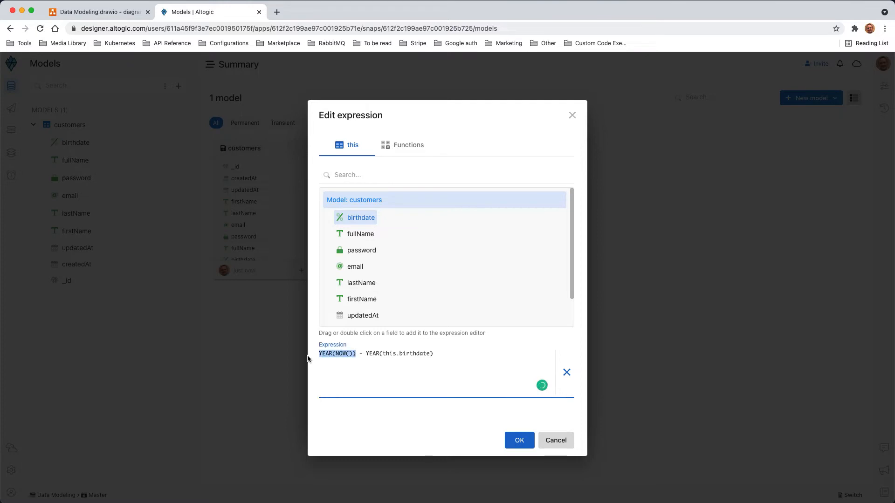
{"action": "left_click_drag", "start_coordinate": [365, 354], "coordinate": [432, 355]}
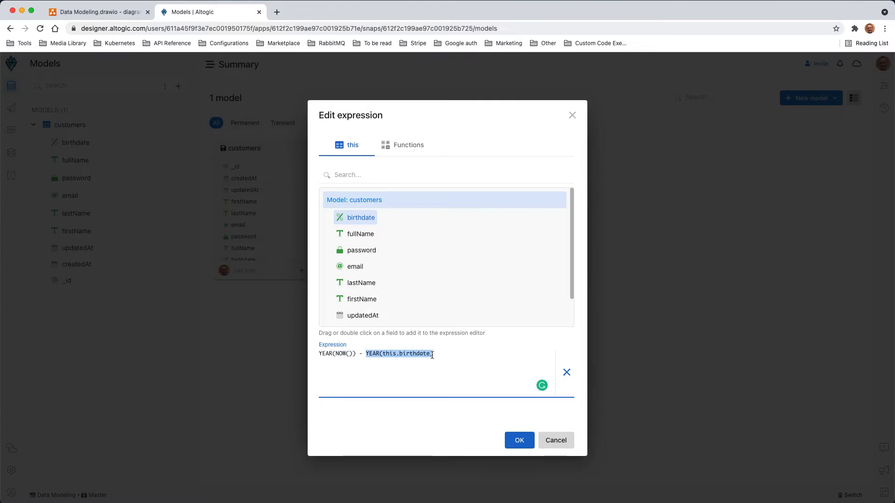
{"action": "left_click", "coordinate": [433, 355]}
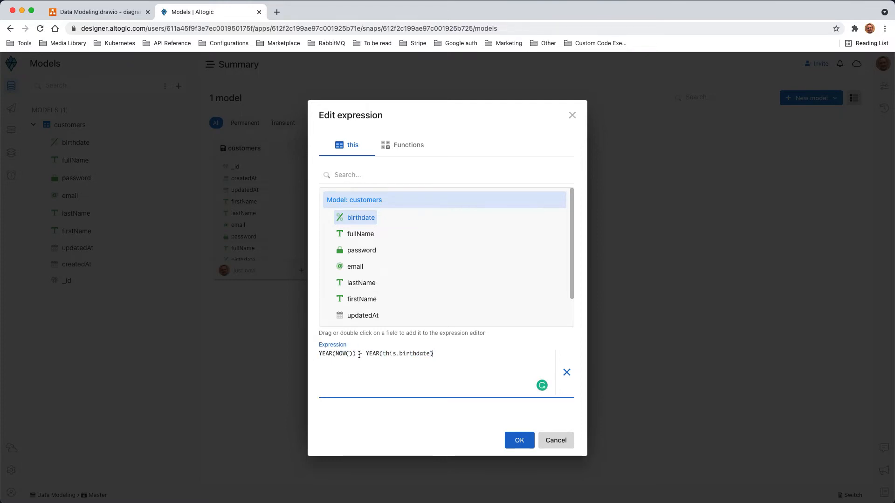
{"action": "left_click", "coordinate": [523, 443]}
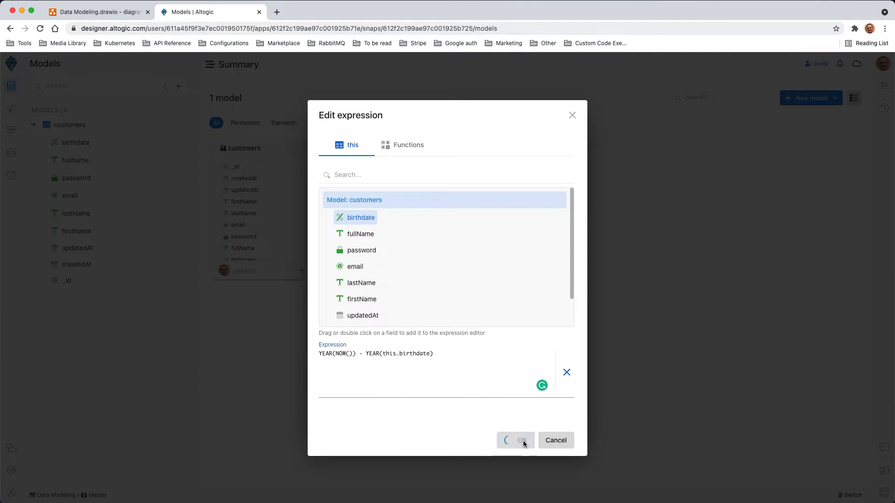
{"action": "left_click", "coordinate": [522, 416]}
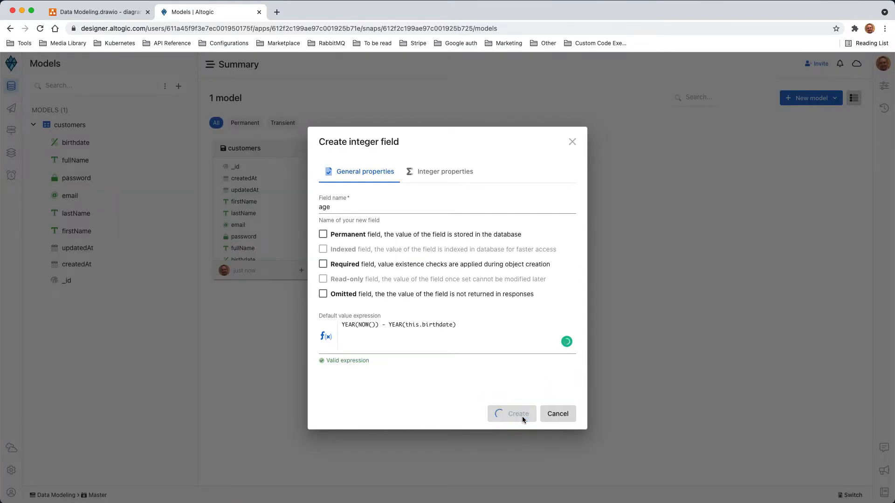
{"action": "scroll", "coordinate": [294, 224], "scroll_direction": "down", "scroll_amount": 2}
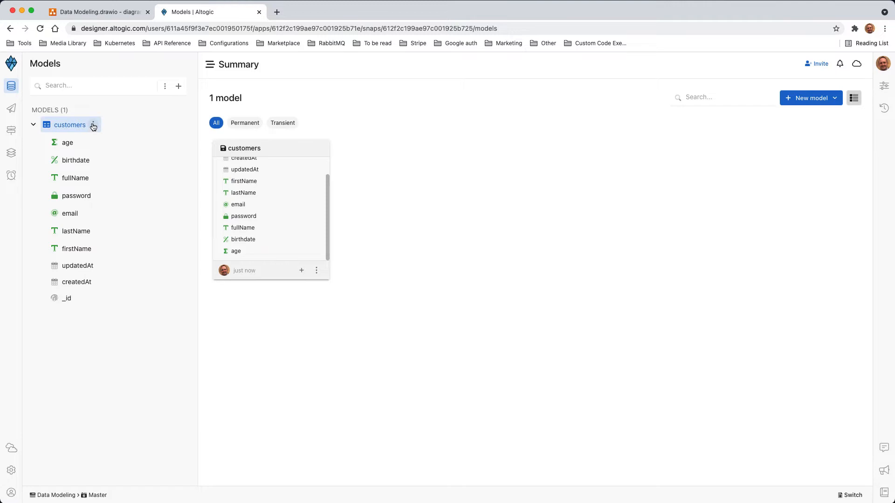
{"action": "left_click", "coordinate": [93, 125]}
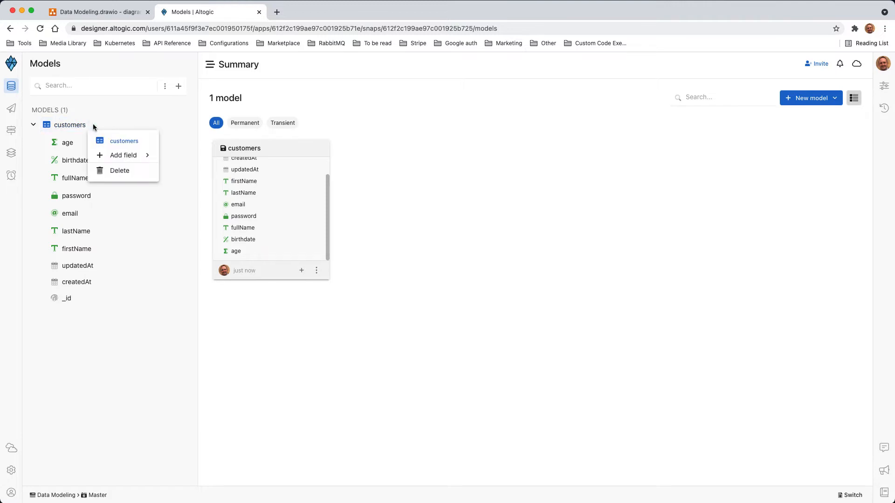
{"action": "left_click", "coordinate": [314, 437]}
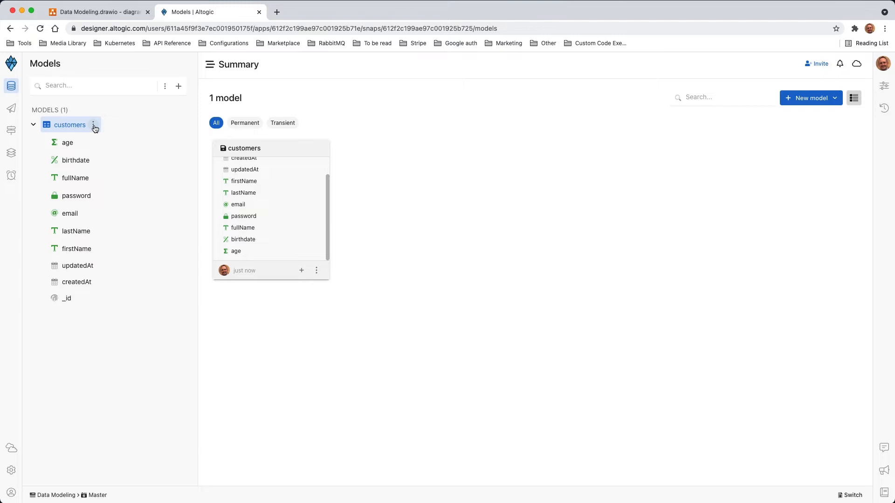
{"action": "left_click", "coordinate": [94, 124]}
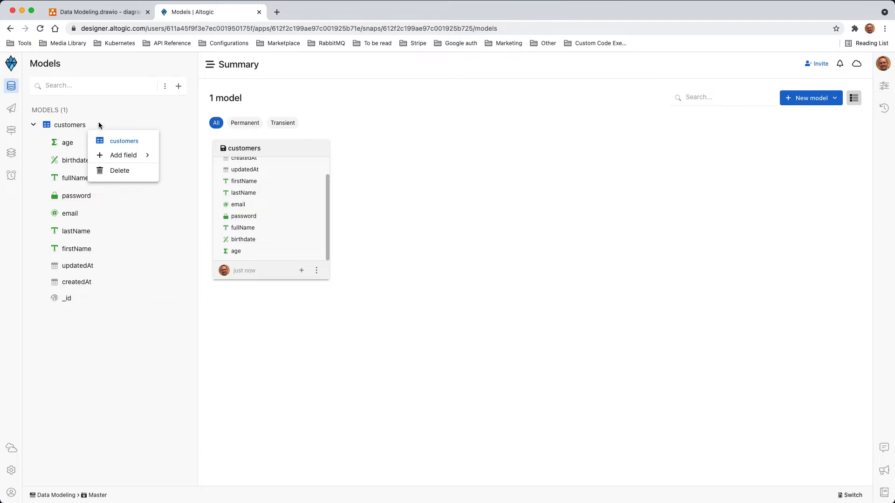
{"action": "left_click", "coordinate": [93, 314]}
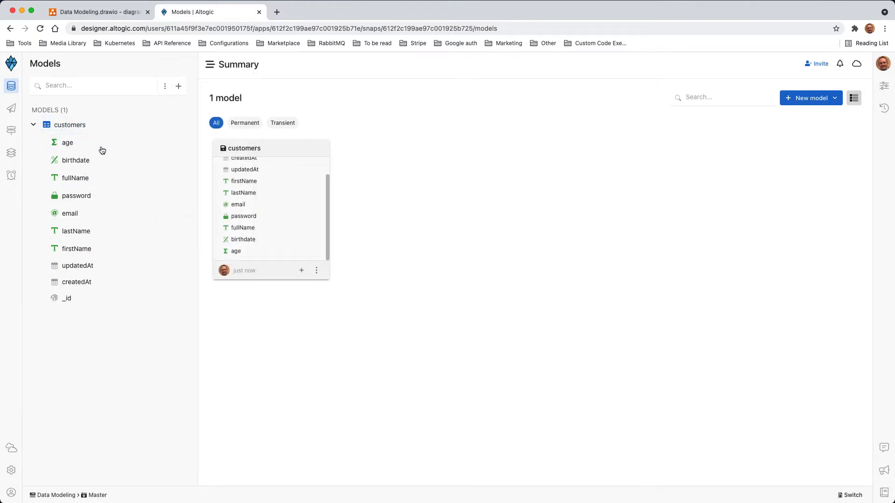
{"action": "left_click", "coordinate": [95, 124]}
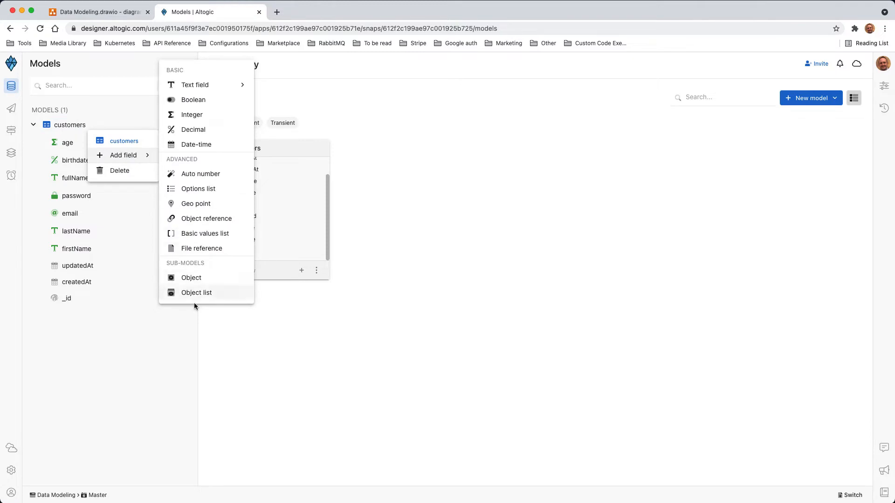
{"action": "left_click", "coordinate": [250, 341]}
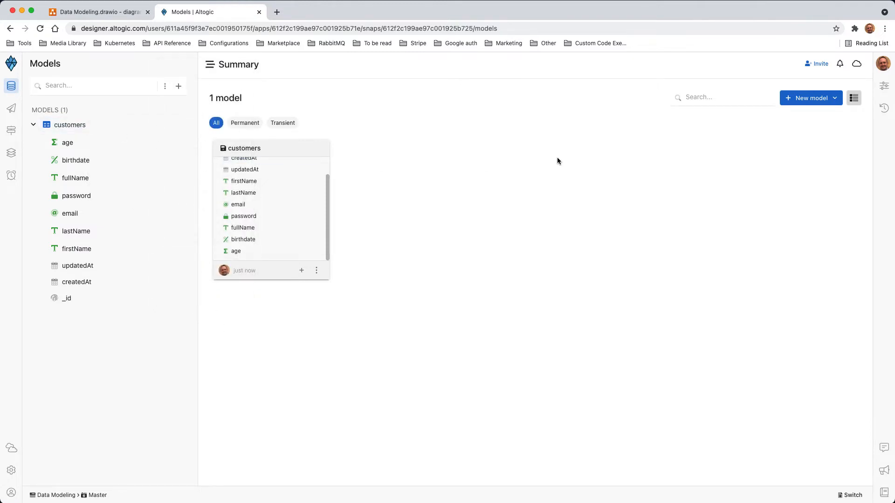
{"action": "left_click", "coordinate": [178, 87]}
{"action": "left_click", "coordinate": [205, 100]}
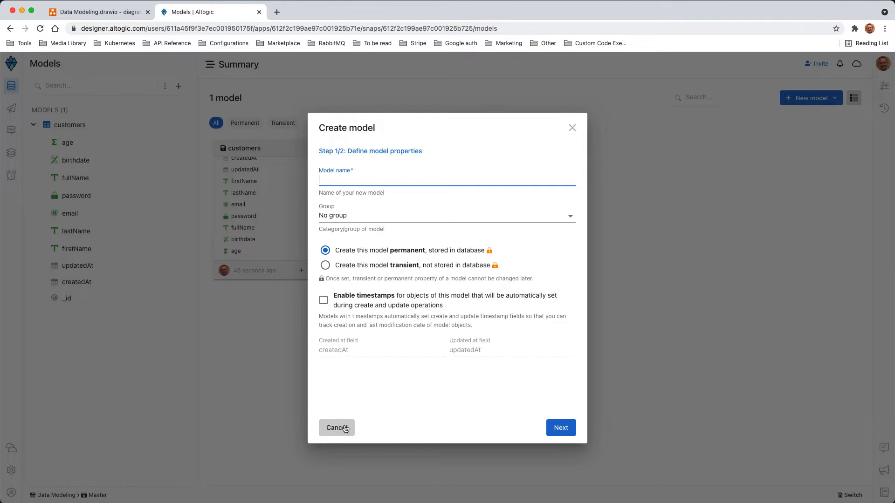
{"action": "left_click", "coordinate": [336, 427]}
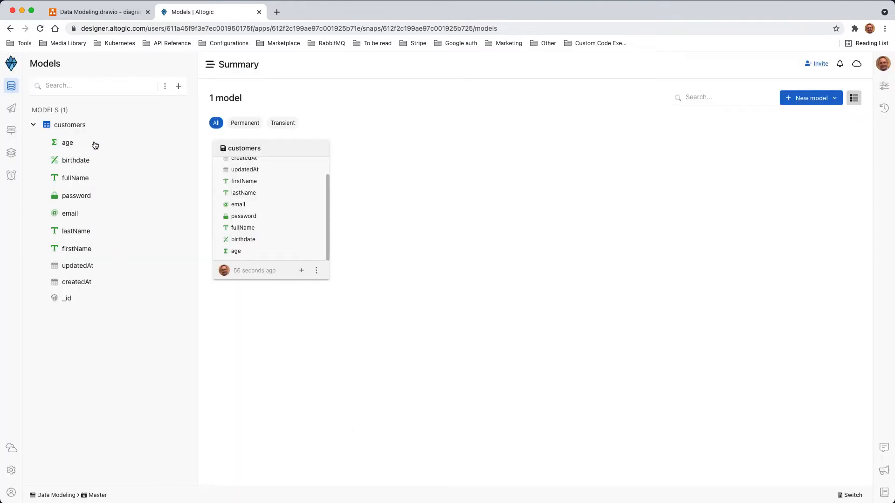
- Start a new object list field in the customers model and name it addresses
{"action": "mouse_move", "coordinate": [93, 128]}
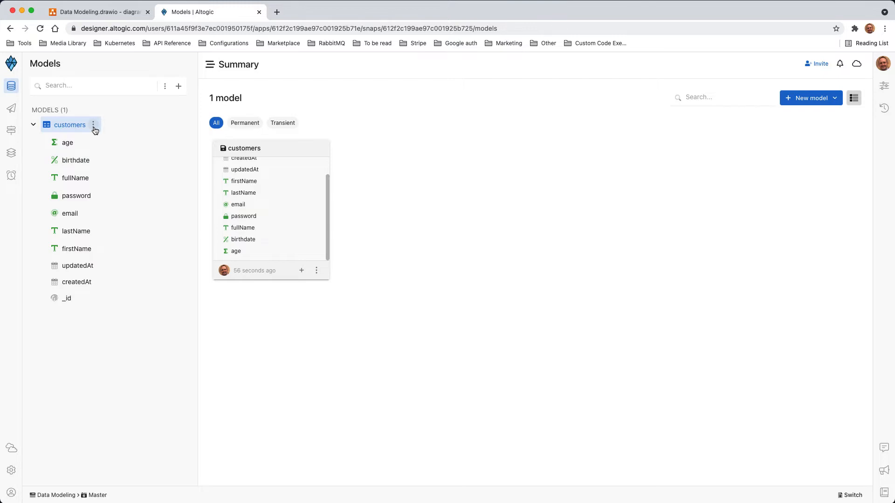
{"action": "left_click", "coordinate": [93, 126]}
{"action": "mouse_move", "coordinate": [122, 155]}
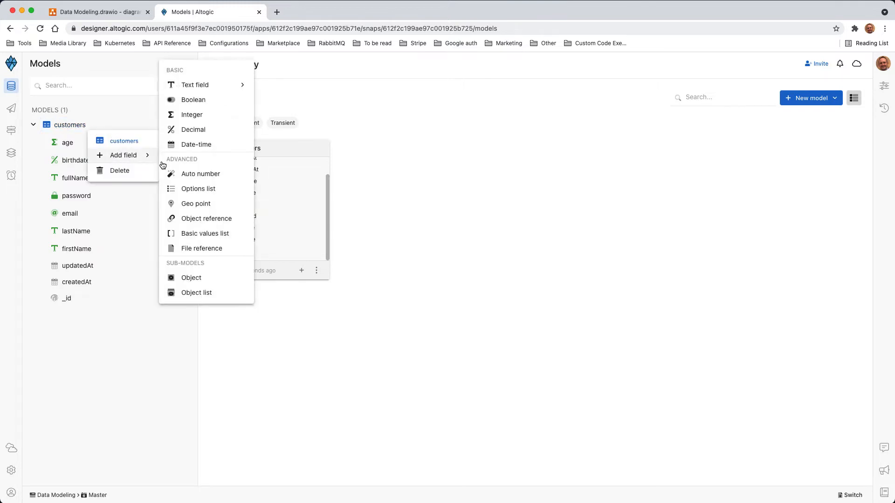
{"action": "left_click", "coordinate": [206, 293]}
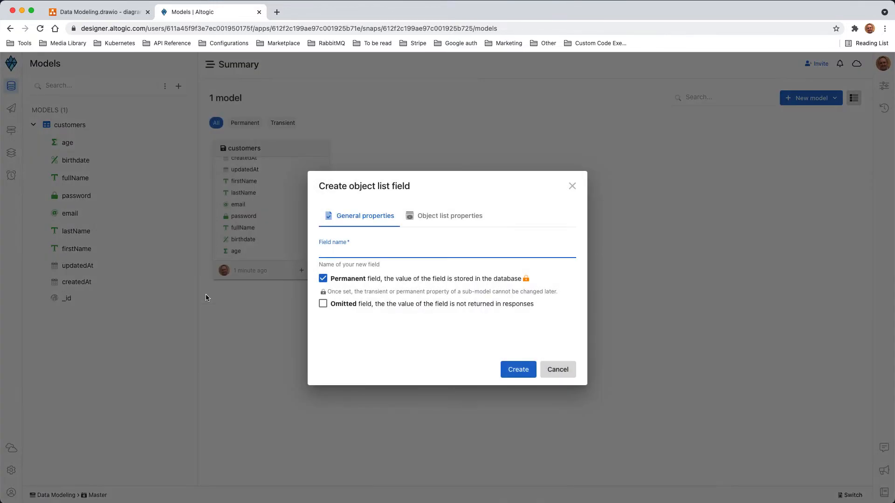
{"action": "type", "text": "Address"}
{"action": "key", "text": "BackSpace"}
{"action": "key", "text": "BackSpace"}
{"action": "key", "text": "BackSpace"}
{"action": "key", "text": "BackSpace"}
{"action": "key", "text": "BackSpace"}
{"action": "key", "text": "BackSpace"}
{"action": "key", "text": "BackSpace"}
{"action": "type", "text": "a"}
{"action": "key", "text": "BackSpace"}
{"action": "type", "text": "addresses"}
- Enable timestamps for the addresses object list and create the field
{"action": "left_click", "coordinate": [439, 222]}
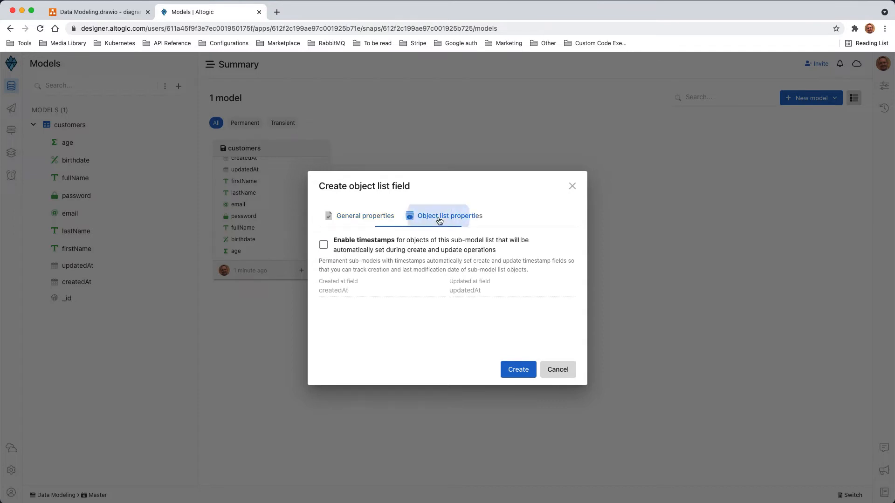
{"action": "left_click", "coordinate": [373, 249]}
{"action": "left_click", "coordinate": [520, 373]}
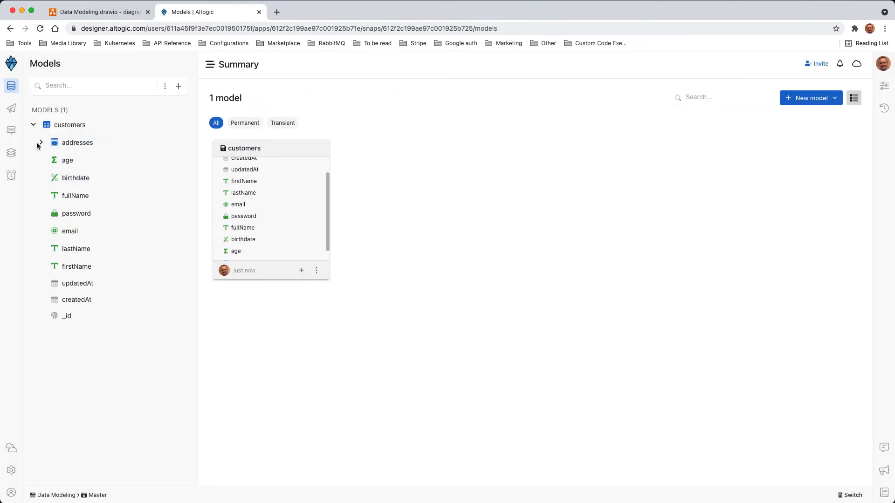
- Expand the addresses sub-model and create a required text field named street in it
{"action": "left_click", "coordinate": [40, 143]}
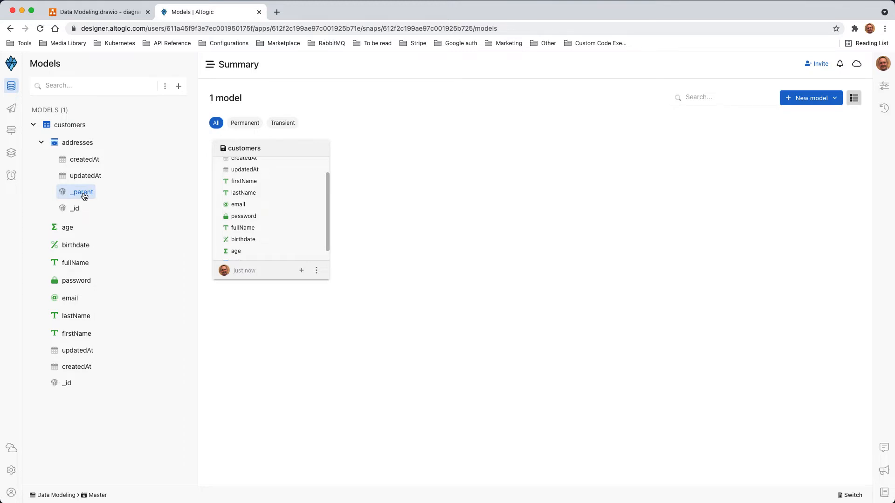
{"action": "right_click", "coordinate": [103, 147]}
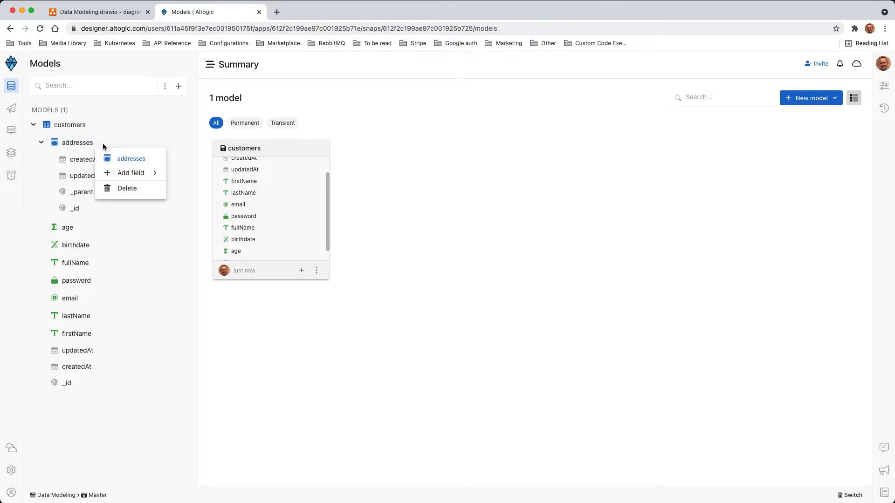
{"action": "mouse_move", "coordinate": [133, 173]}
{"action": "mouse_move", "coordinate": [216, 89]}
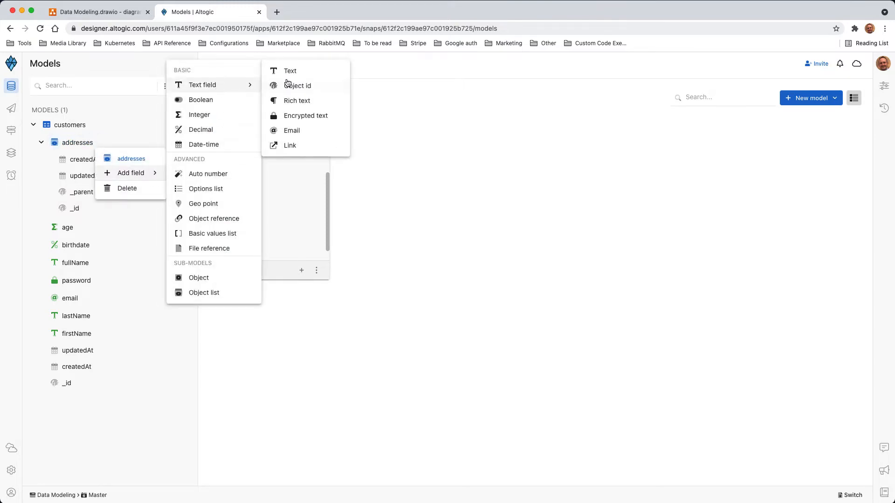
{"action": "left_click", "coordinate": [295, 72]}
{"action": "type", "text": "str"}
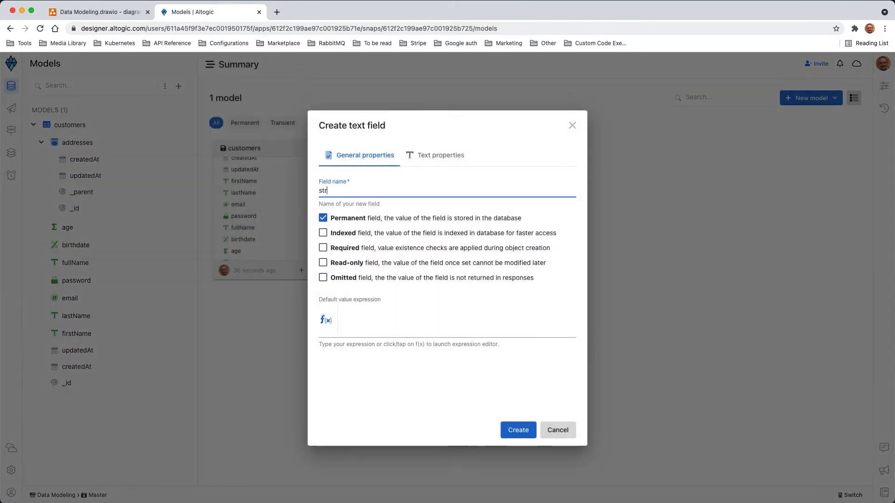
{"action": "type", "text": "eet"}
{"action": "left_click", "coordinate": [357, 246]}
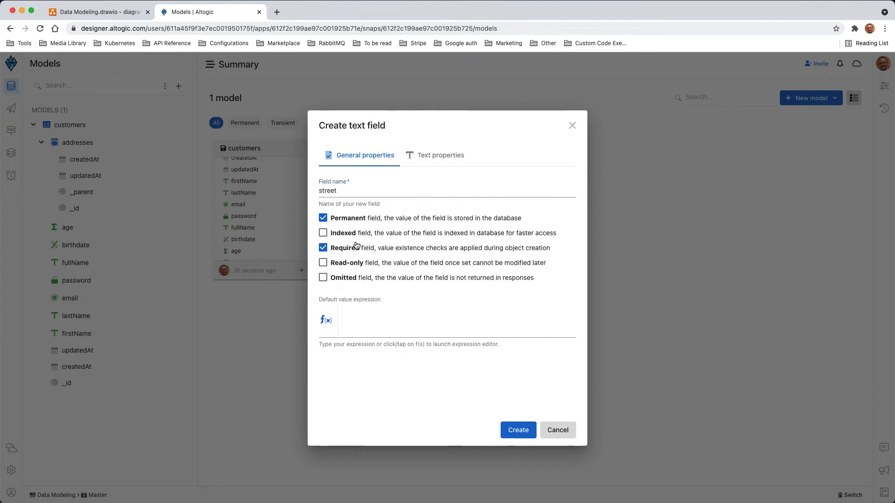
{"action": "left_click", "coordinate": [516, 430]}
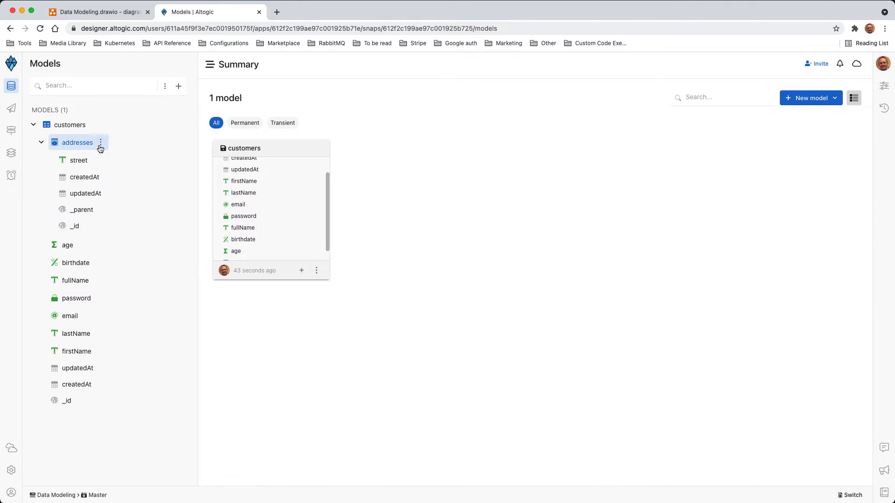
- Create a text field named city in the addresses sub-model
{"action": "right_click", "coordinate": [102, 146]}
{"action": "mouse_move", "coordinate": [135, 173]}
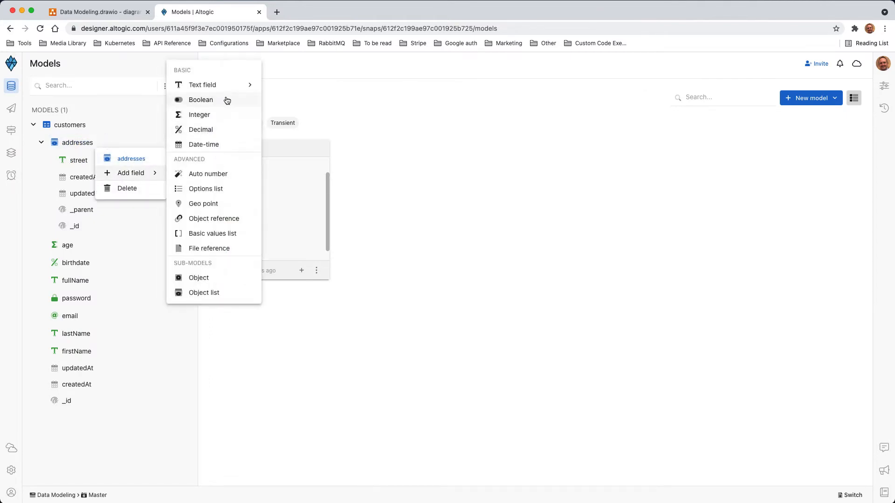
{"action": "mouse_move", "coordinate": [215, 86]}
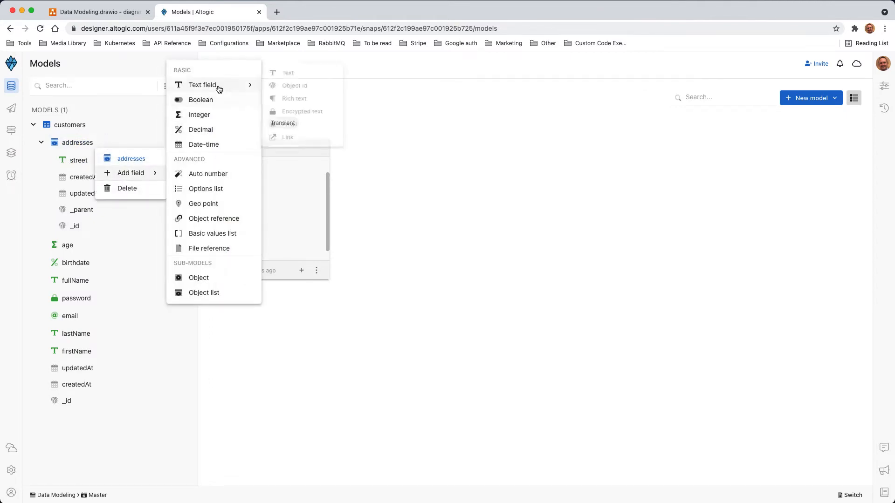
{"action": "left_click", "coordinate": [289, 71]}
{"action": "type", "text": "c"}
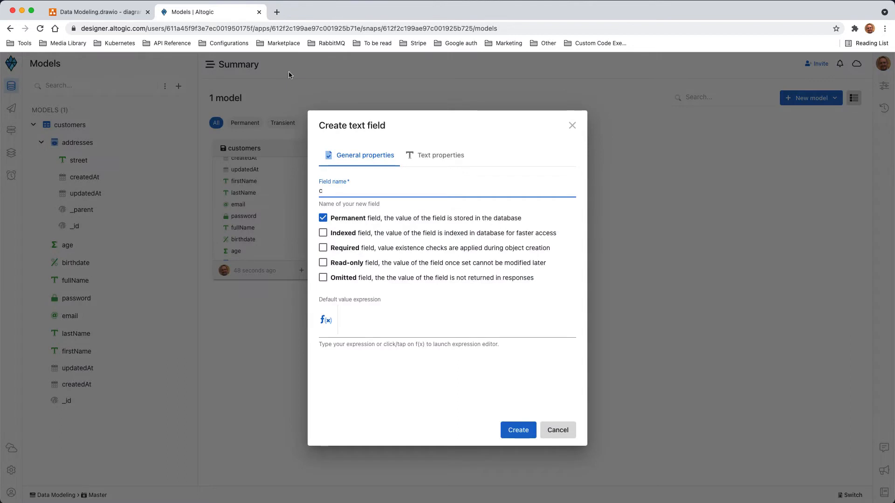
{"action": "type", "text": "ity"}
{"action": "left_click", "coordinate": [524, 432]}
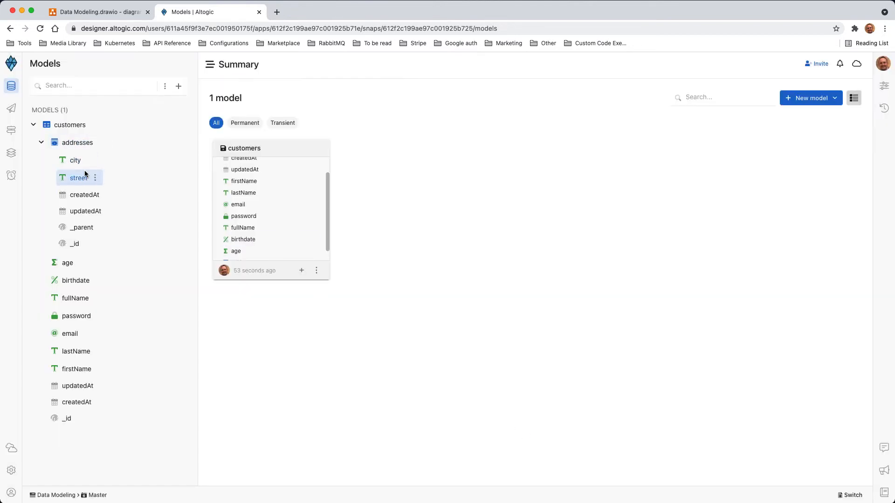
- Make the city field required and save the change
{"action": "left_click", "coordinate": [79, 163]}
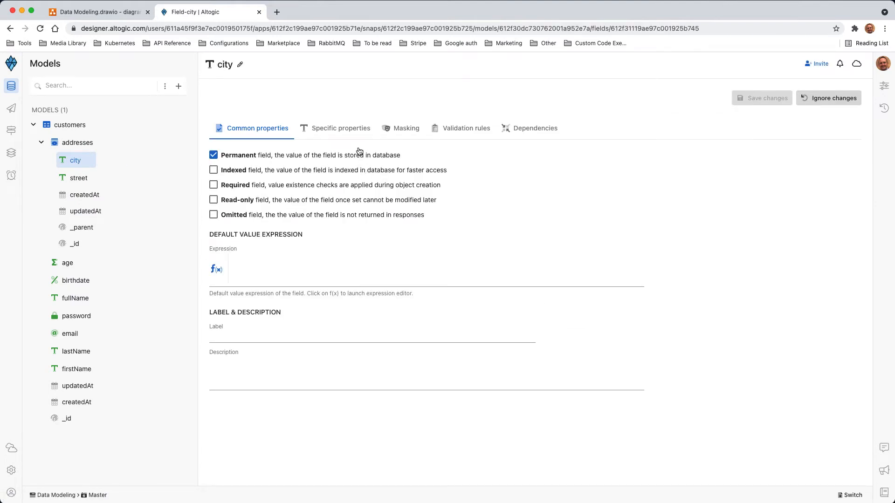
{"action": "left_click", "coordinate": [255, 186]}
{"action": "left_click", "coordinate": [764, 99]}
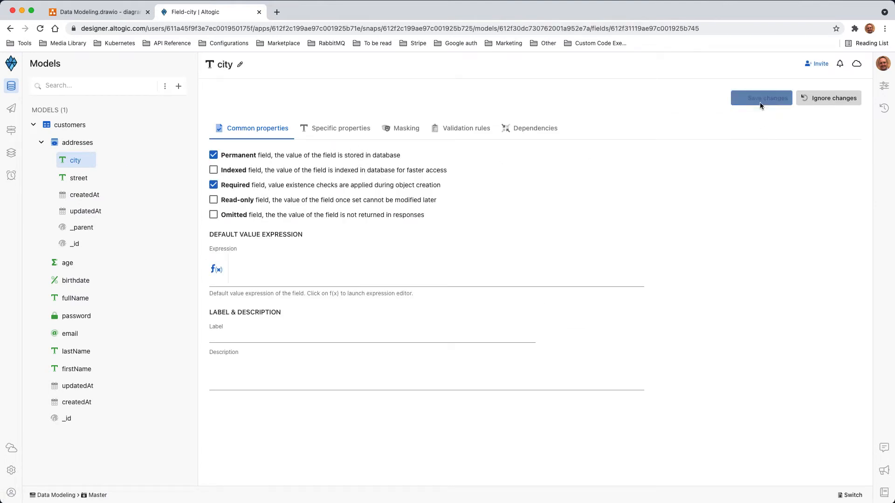
- Start a new options list field in the addresses sub-model and name it state
{"action": "left_click", "coordinate": [70, 129]}
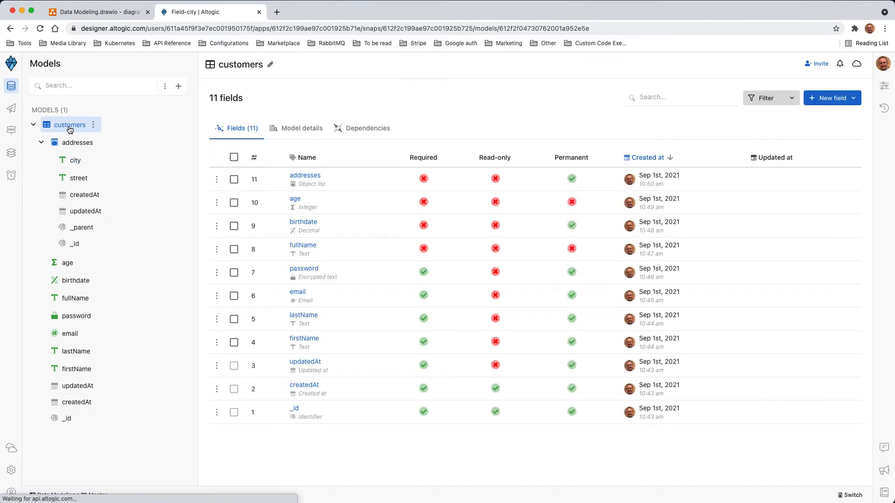
{"action": "left_click", "coordinate": [79, 144]}
{"action": "left_click", "coordinate": [99, 143]}
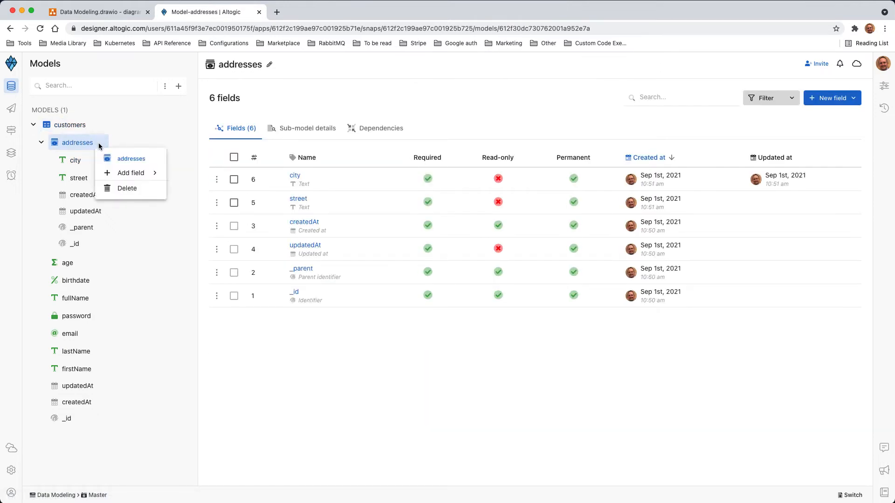
{"action": "mouse_move", "coordinate": [145, 177]}
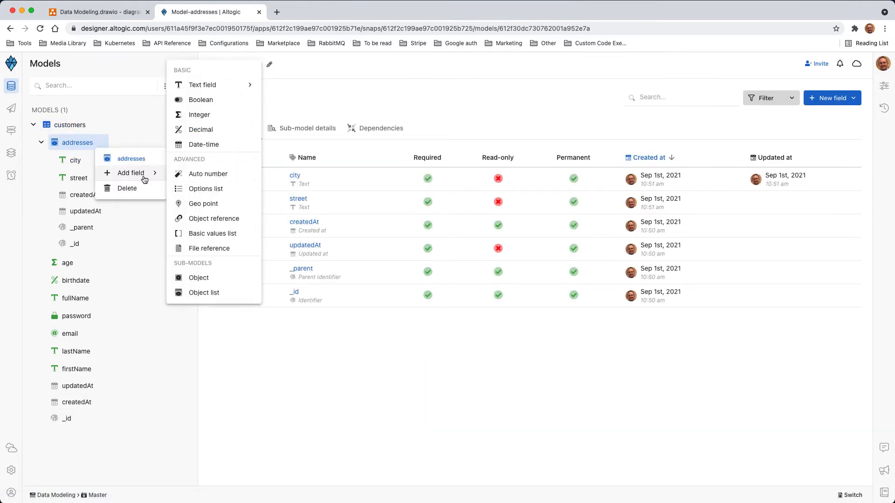
{"action": "left_click", "coordinate": [206, 189]}
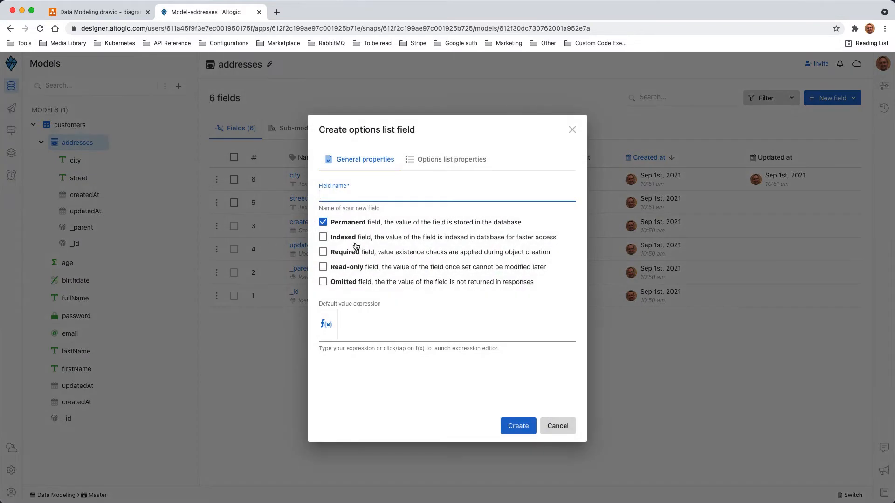
{"action": "type", "text": "state"}
- Define IL, NY and CA as the state field's options and create the field
{"action": "left_click", "coordinate": [450, 159]}
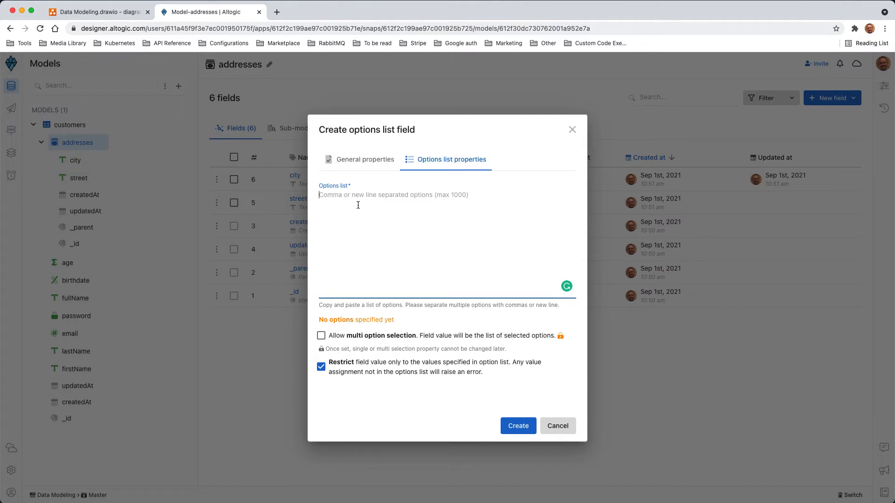
{"action": "type", "text": "IL"}
{"action": "key", "text": "Return"}
{"action": "type", "text": "NY "}
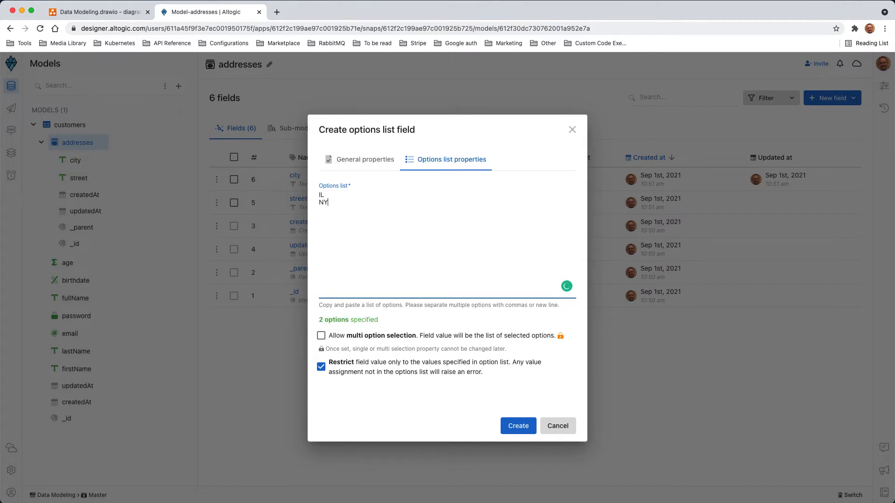
{"action": "type", "text": "CA"}
{"action": "left_click", "coordinate": [518, 427]}
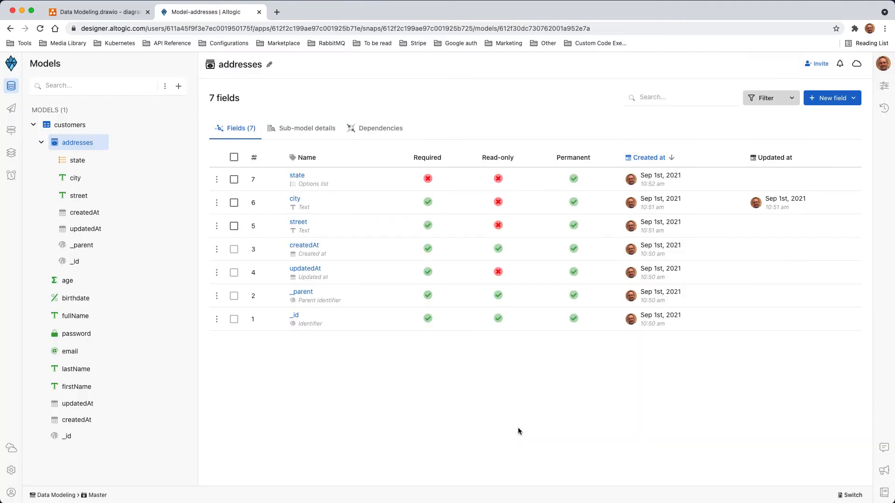
- Create a required text field named country in the addresses sub-model
{"action": "left_click", "coordinate": [101, 143]}
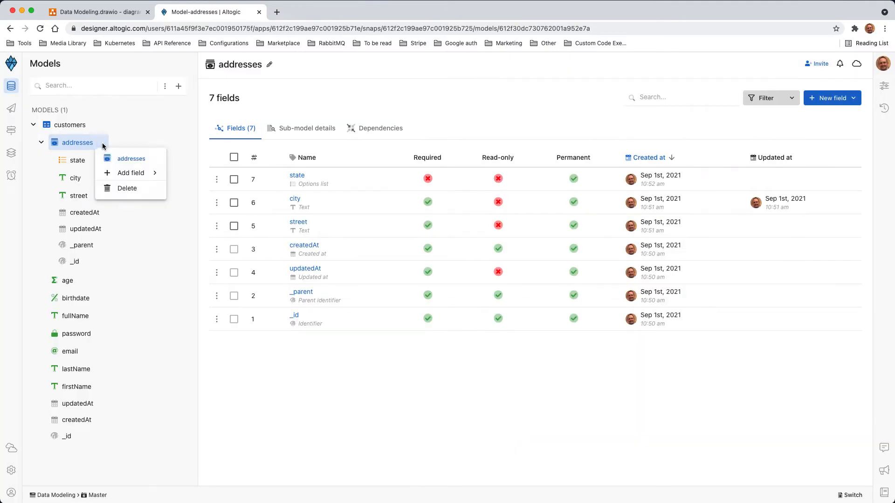
{"action": "mouse_move", "coordinate": [126, 173]}
{"action": "mouse_move", "coordinate": [221, 89]}
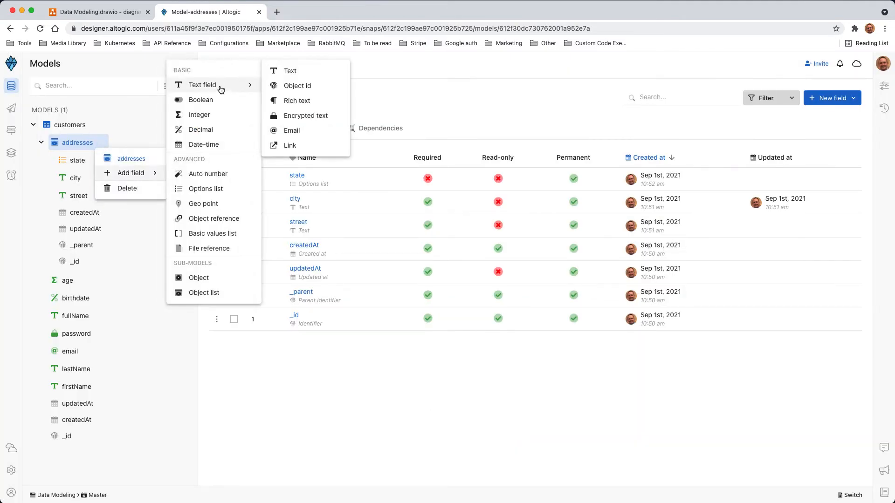
{"action": "left_click", "coordinate": [287, 74]}
{"action": "type", "text": "country"}
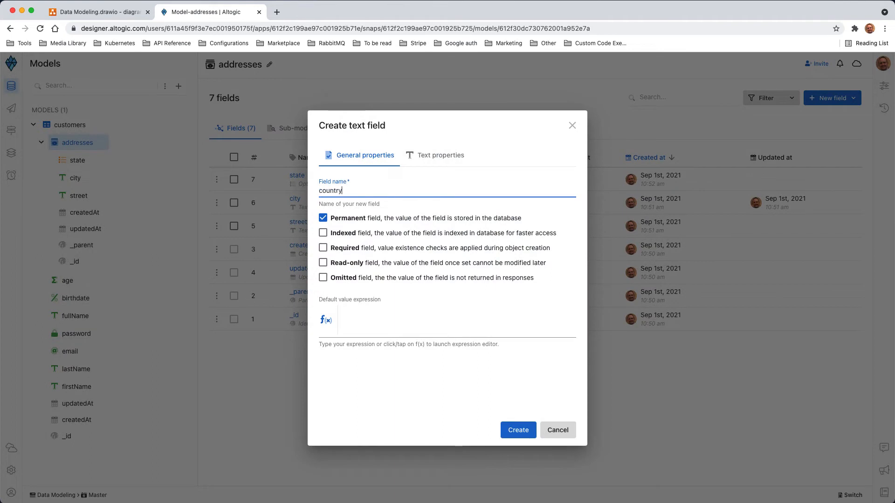
{"action": "left_click", "coordinate": [364, 251]}
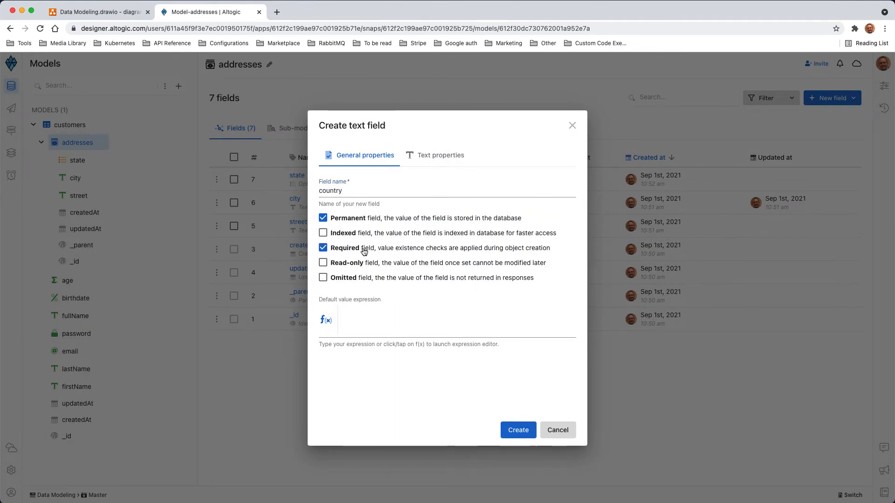
{"action": "left_click", "coordinate": [515, 430]}
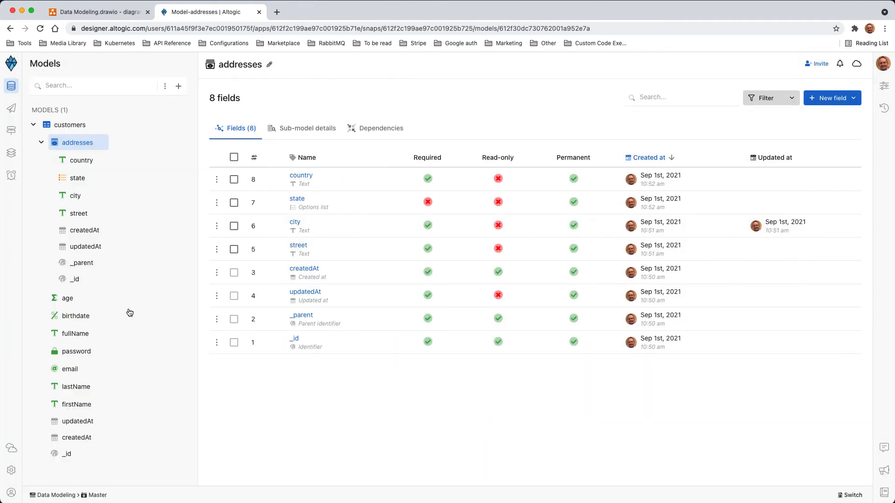
- Start a new validation rule for the state field and name it "State is mandatory for US addresses"
{"action": "left_click", "coordinate": [76, 179]}
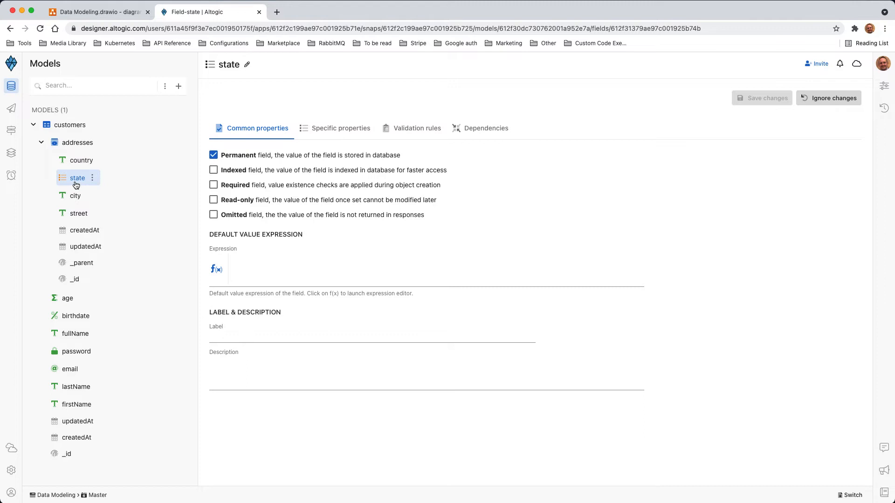
{"action": "left_click", "coordinate": [234, 257]}
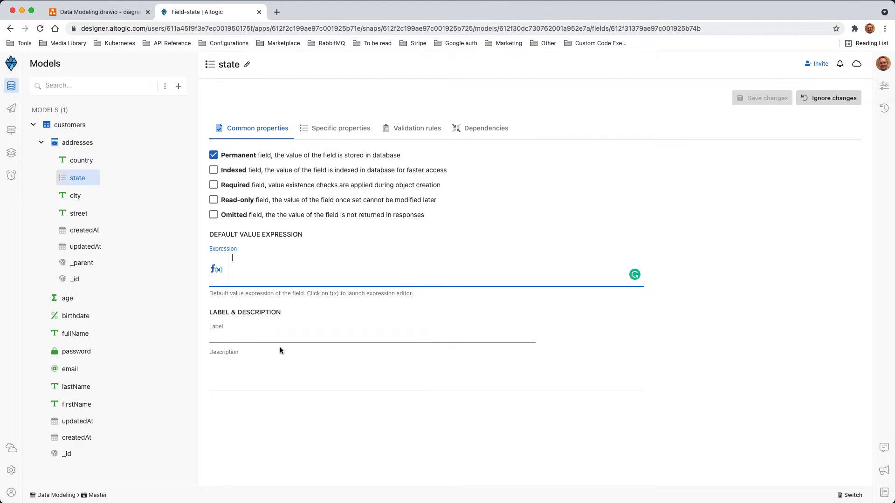
{"action": "left_click", "coordinate": [418, 130]}
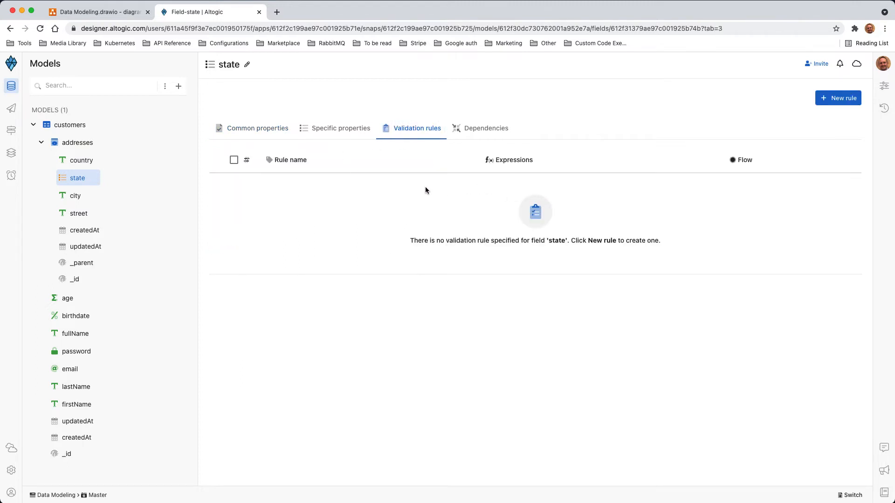
{"action": "left_click", "coordinate": [839, 99]}
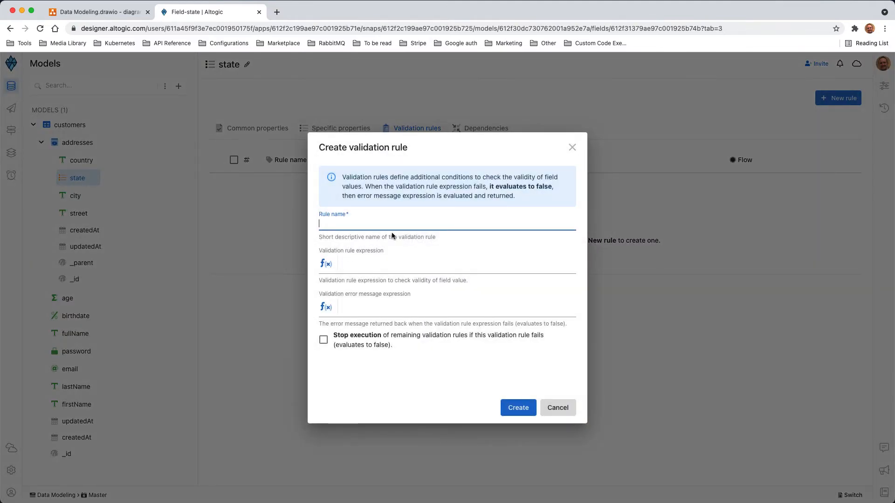
{"action": "type", "text": "State is mandartory for U"}
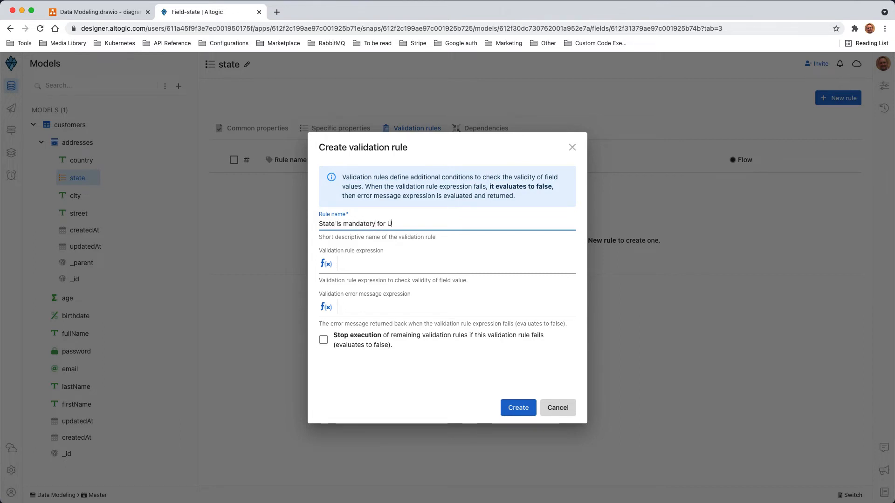
{"action": "type", "text": "S addresses"}
- Begin the validation rule expression with this.country == 'US' && in the expression editor
{"action": "left_click", "coordinate": [358, 262]}
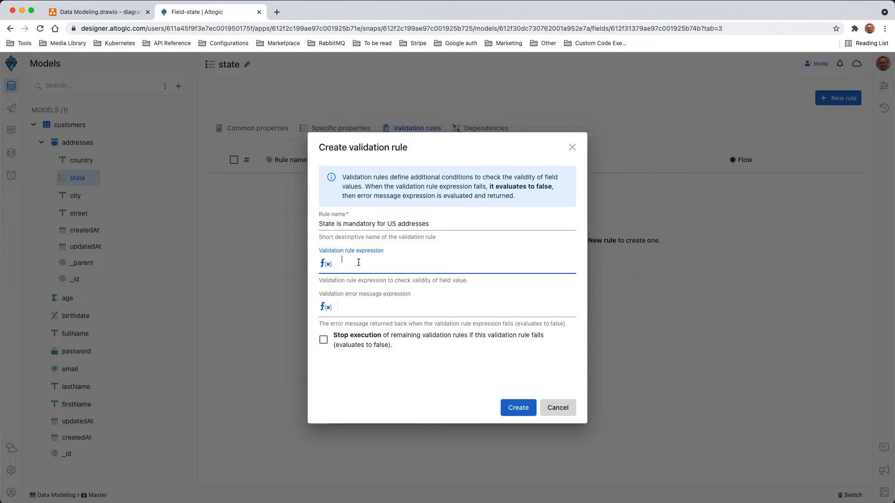
{"action": "left_click", "coordinate": [326, 263]}
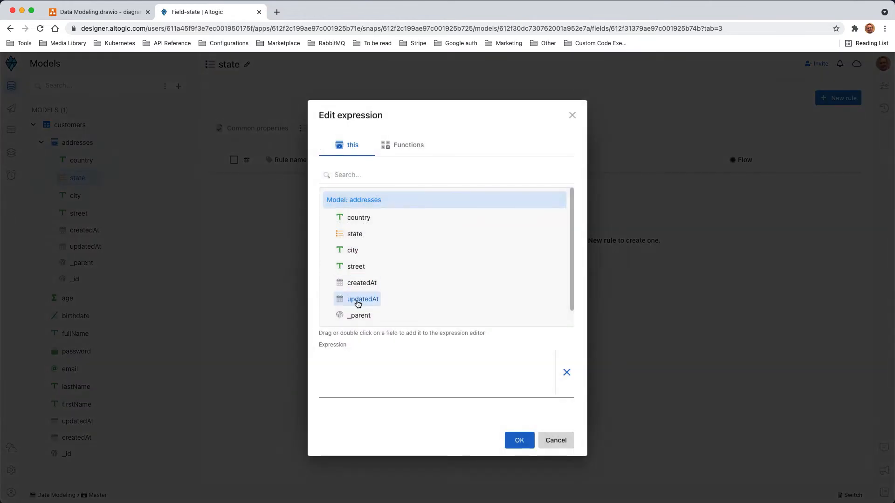
{"action": "left_click", "coordinate": [359, 362]}
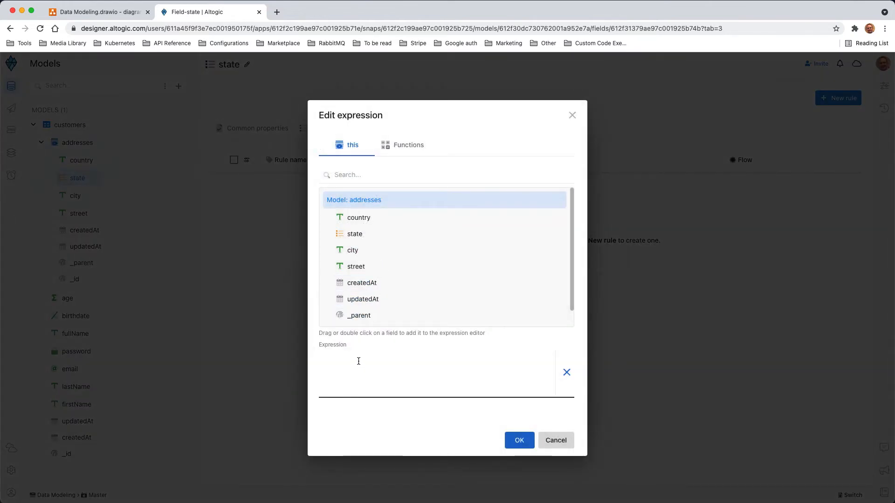
{"action": "double_click", "coordinate": [362, 218]}
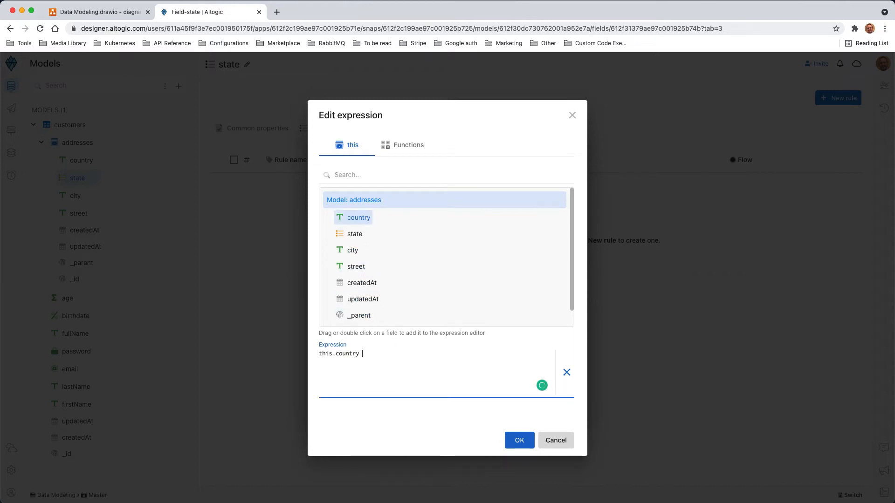
{"action": "type", "text": "== 'US' &&"}
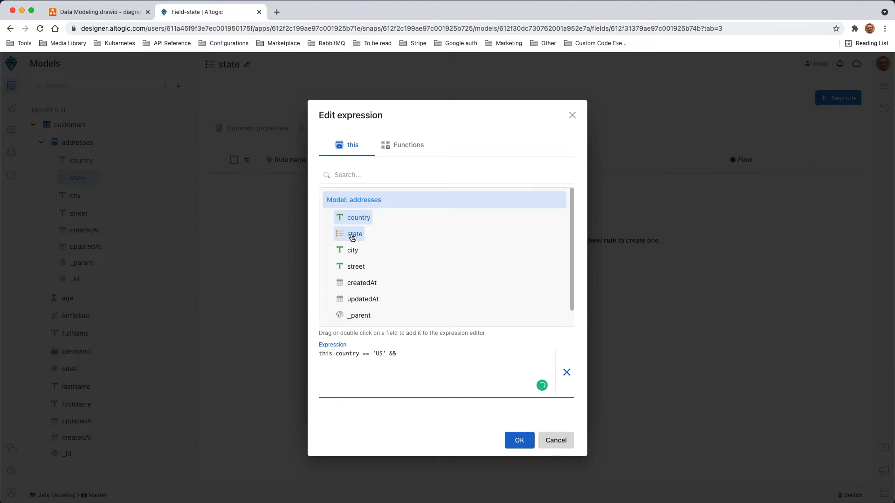
- Append the ISEMPTY function to the rule expression with this.state as its argument
{"action": "left_click", "coordinate": [412, 149]}
{"action": "left_click", "coordinate": [366, 172]}
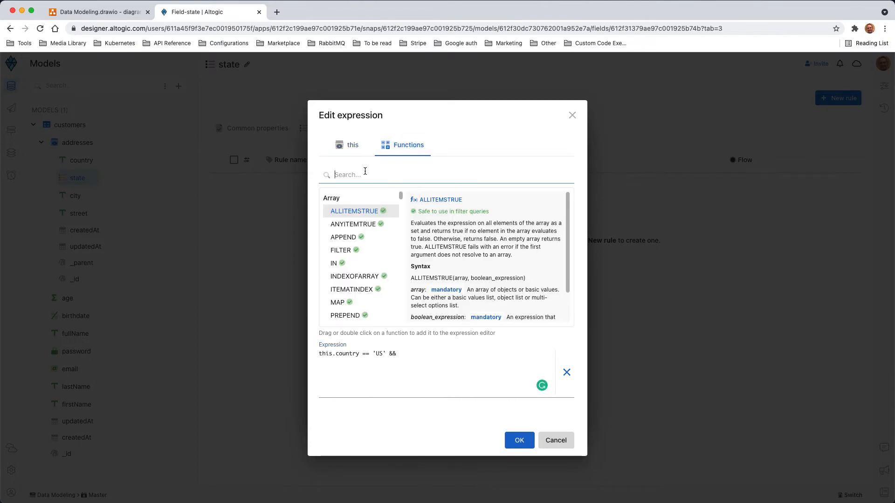
{"action": "type", "text": "ise"}
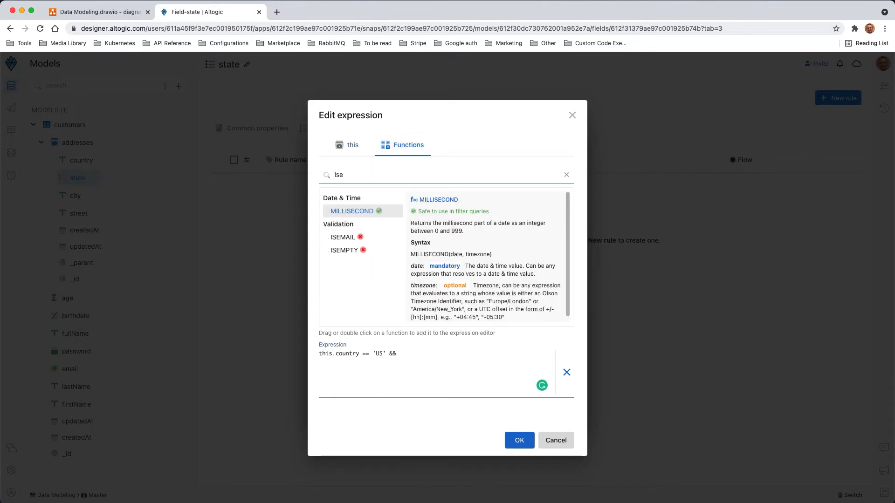
{"action": "left_click", "coordinate": [356, 250]}
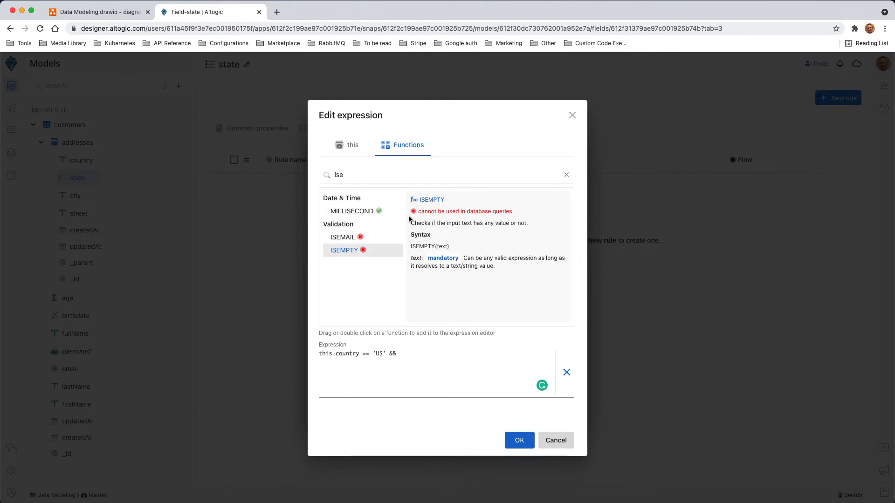
{"action": "left_click", "coordinate": [414, 356]}
{"action": "double_click", "coordinate": [353, 252]}
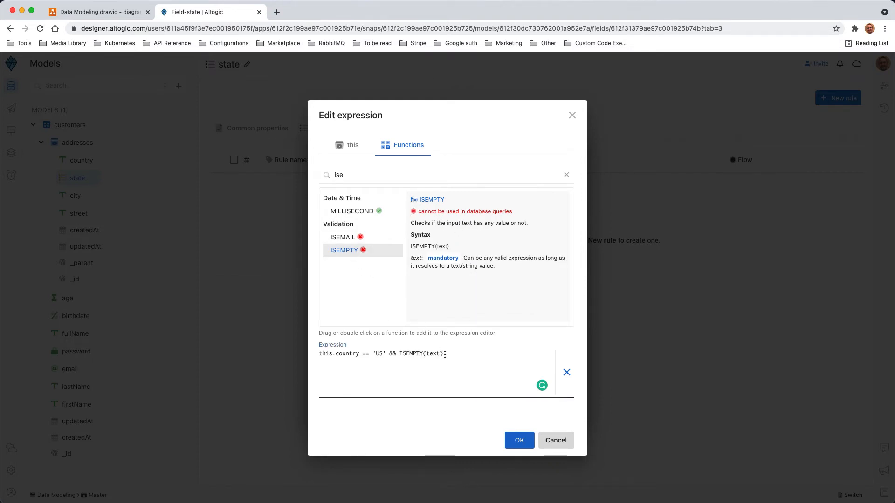
{"action": "double_click", "coordinate": [434, 354]}
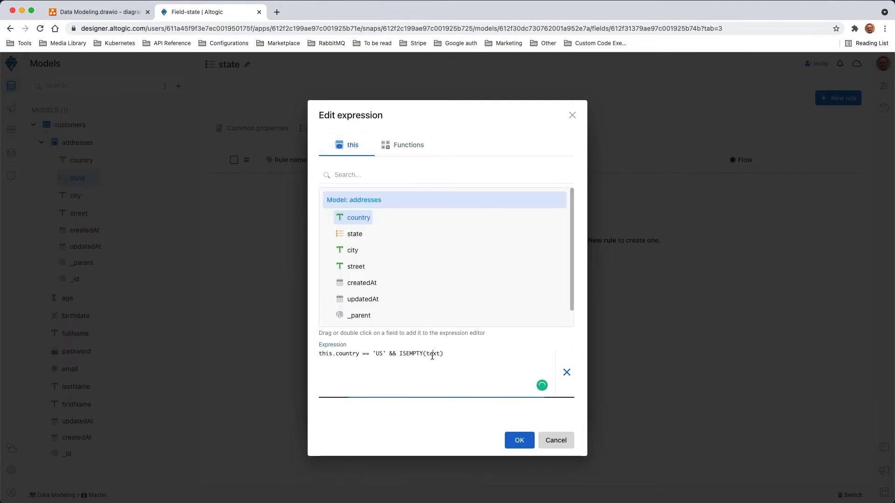
{"action": "double_click", "coordinate": [434, 354]}
{"action": "key", "text": "BackSpace"}
{"action": "double_click", "coordinate": [354, 234]}
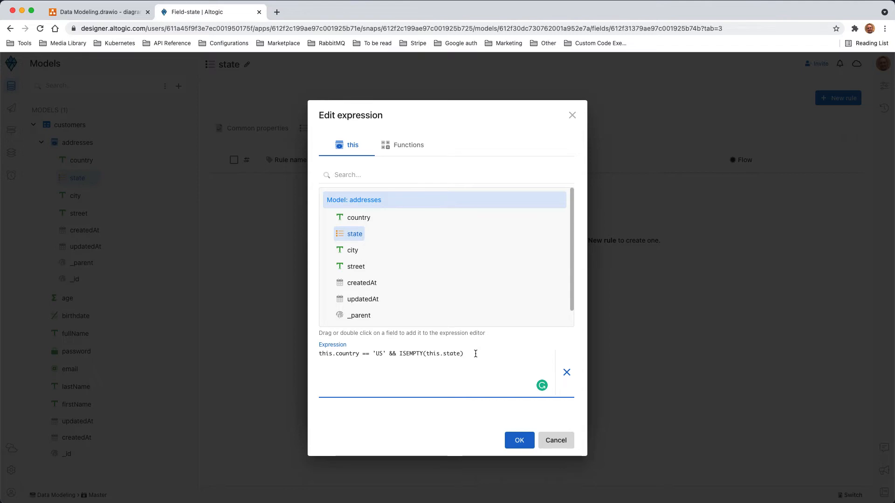
- Wrap the whole rule expression in NOT( ) and accept it
{"action": "left_click_drag", "start_coordinate": [465, 357], "coordinate": [319, 355]}
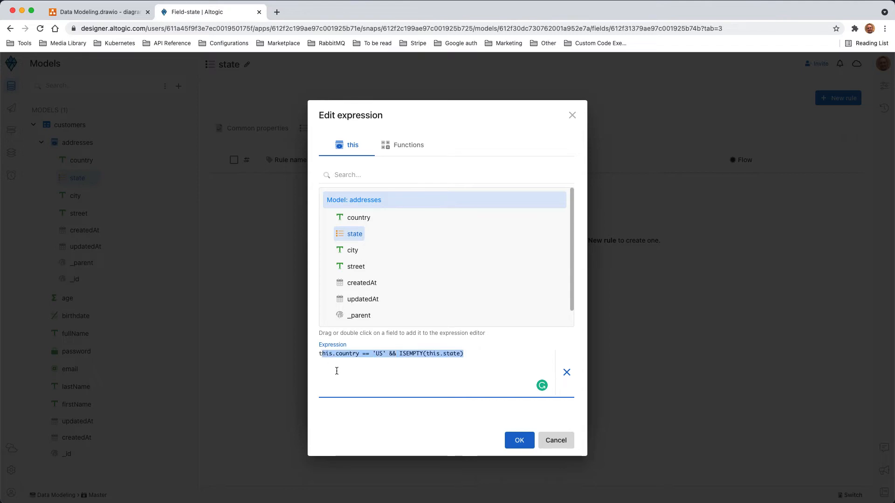
{"action": "left_click", "coordinate": [336, 370]}
{"action": "left_click", "coordinate": [319, 357]}
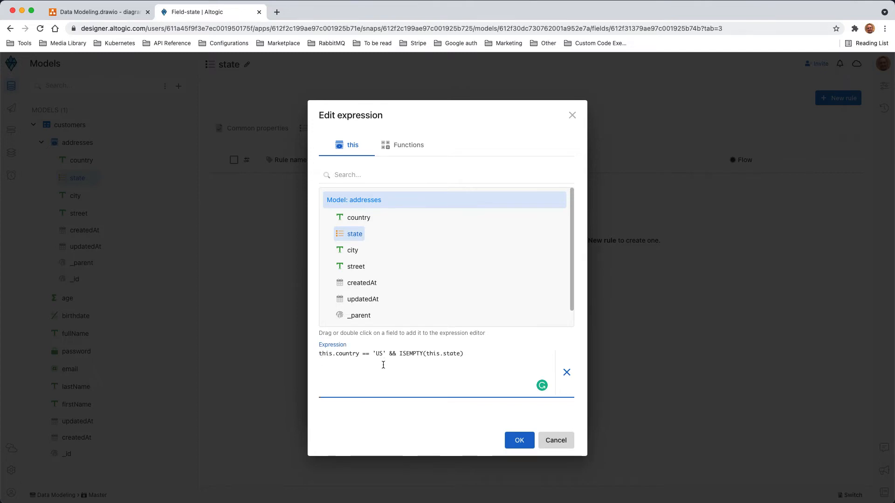
{"action": "type", "text": "NOT("}
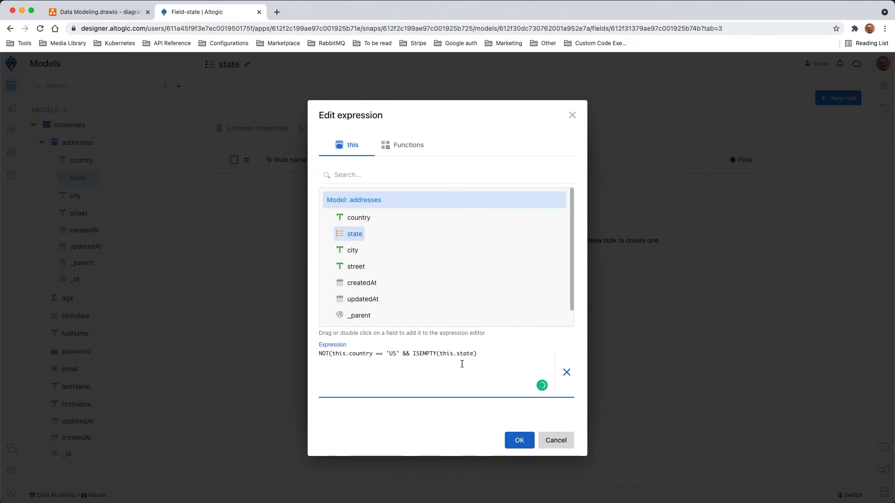
{"action": "key", "text": "super+Right"}
{"action": "type", "text": ")"}
{"action": "left_click_drag", "start_coordinate": [412, 355], "coordinate": [476, 355]}
{"action": "left_click_drag", "start_coordinate": [332, 355], "coordinate": [478, 355]}
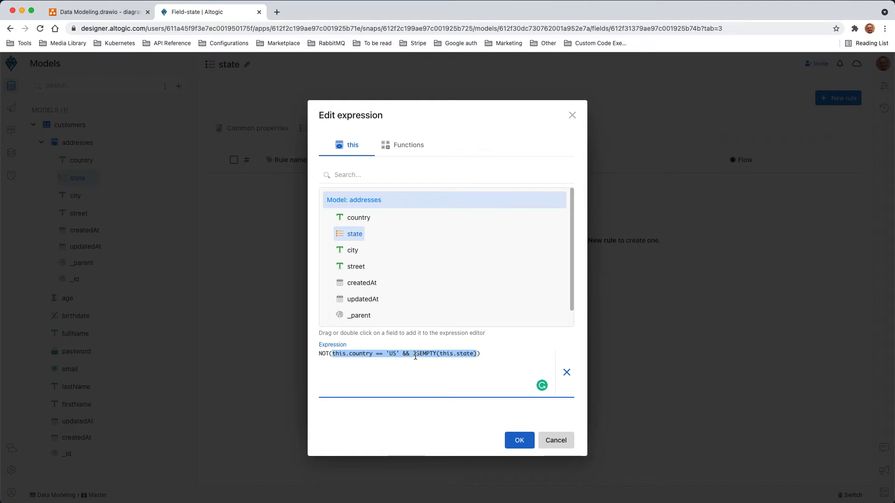
{"action": "left_click", "coordinate": [487, 356]}
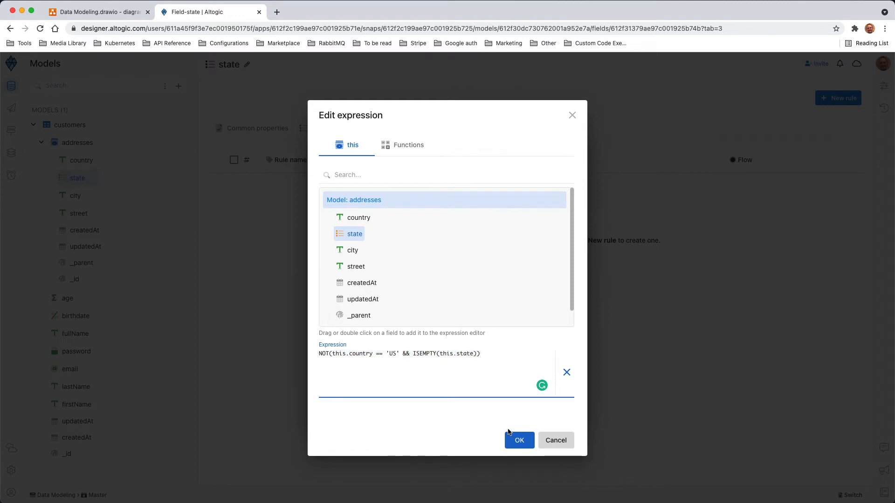
{"action": "left_click", "coordinate": [518, 440]}
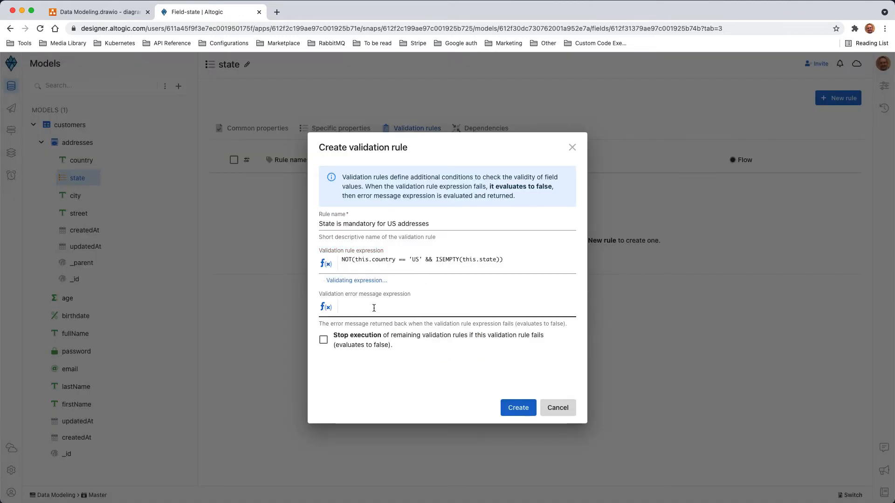
- Set the validation error message expression to 'State is mandatory for US addresses'
{"action": "type", "text": "'"}
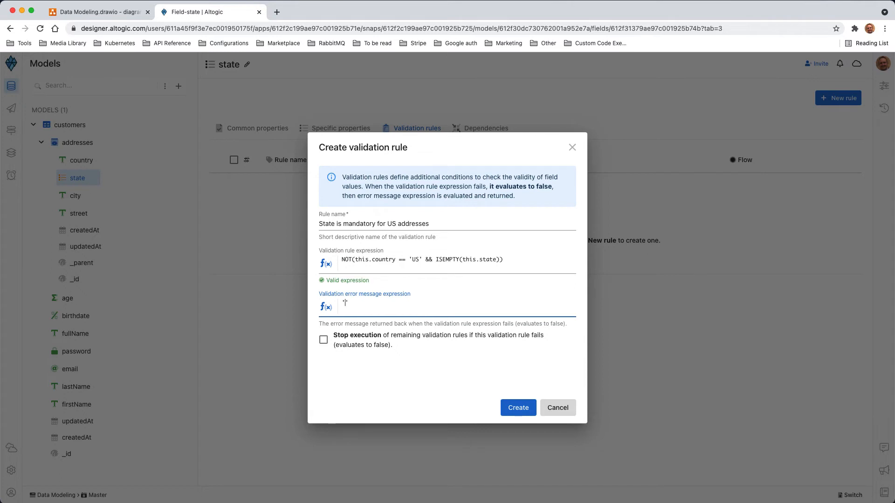
{"action": "type", "text": "STATE"}
{"action": "key", "text": "BackSpace"}
{"action": "key", "text": "BackSpace"}
{"action": "key", "text": "BackSpace"}
{"action": "key", "text": "BackSpace"}
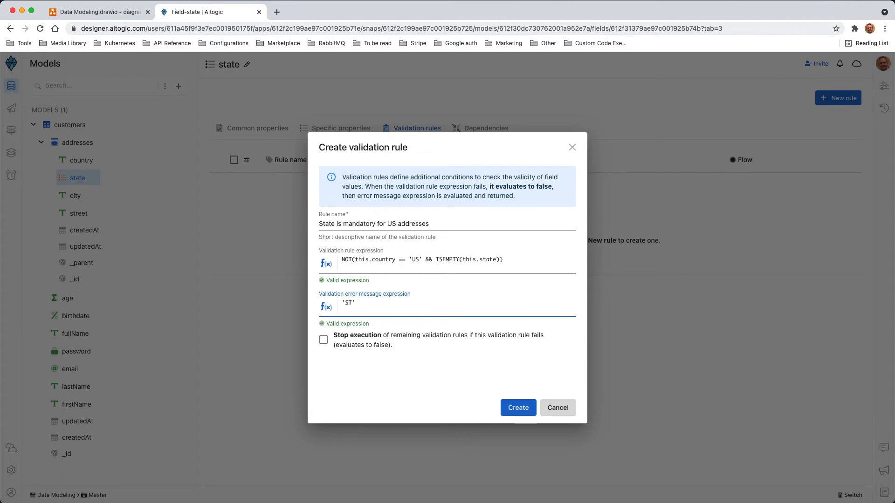
{"action": "type", "text": "tate is manda"}
{"action": "type", "text": "tory for US a"}
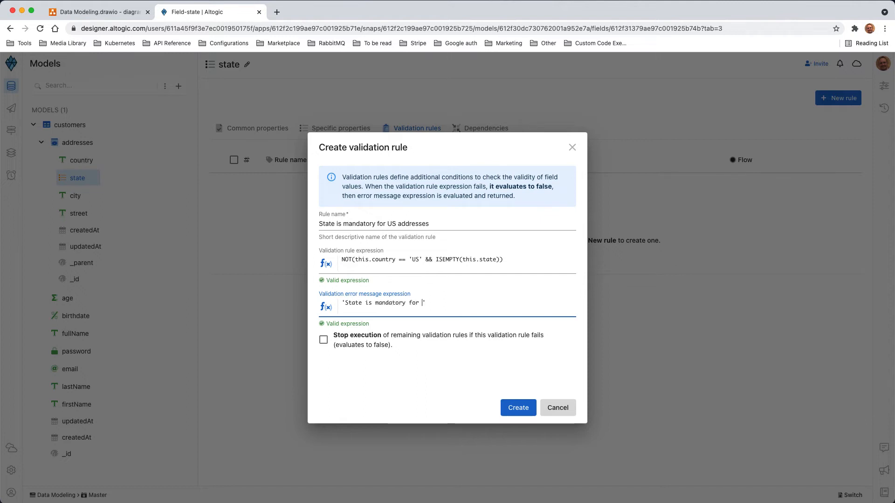
{"action": "type", "text": "ddresses"}
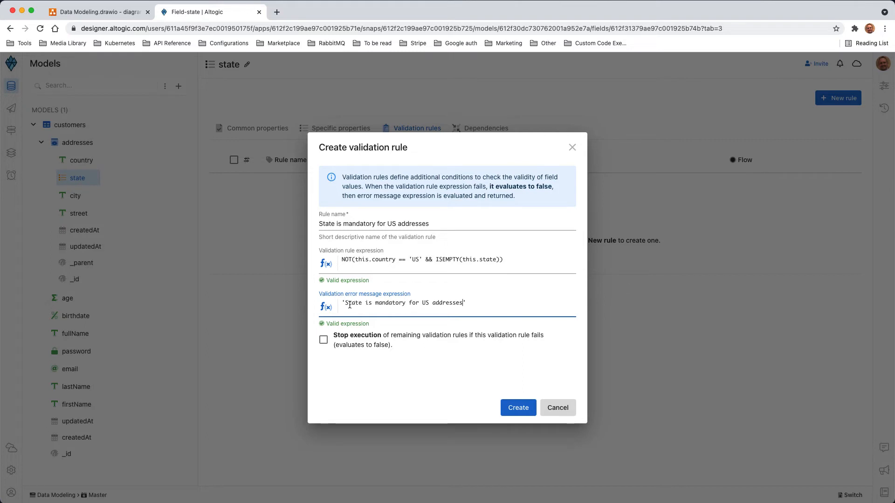
- Review the quoted error message text and create the state field's validation rule
{"action": "left_click_drag", "start_coordinate": [345, 304], "coordinate": [463, 304]}
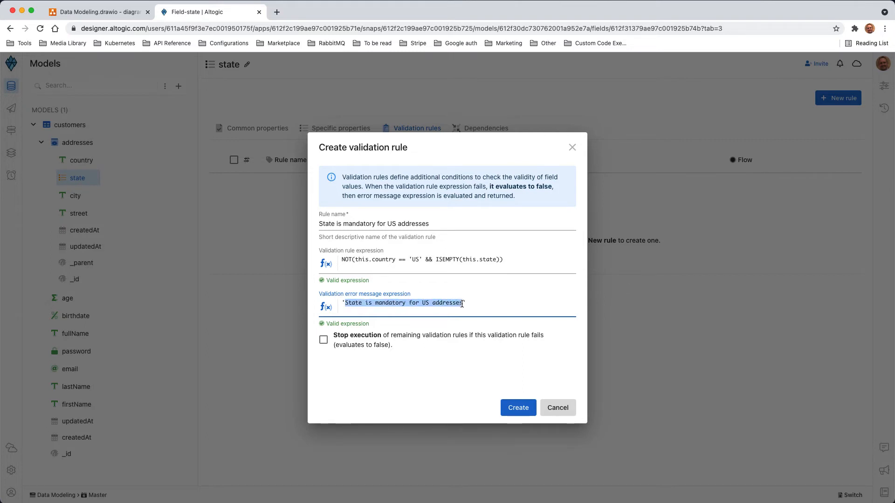
{"action": "left_click", "coordinate": [346, 305]}
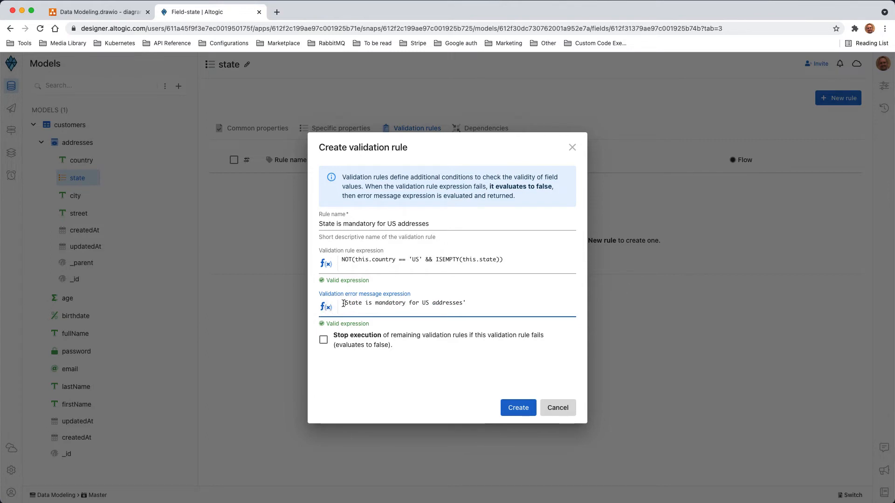
{"action": "left_click_drag", "start_coordinate": [342, 304], "coordinate": [488, 303]}
{"action": "left_click", "coordinate": [473, 304]}
{"action": "left_click_drag", "start_coordinate": [349, 303], "coordinate": [467, 304]}
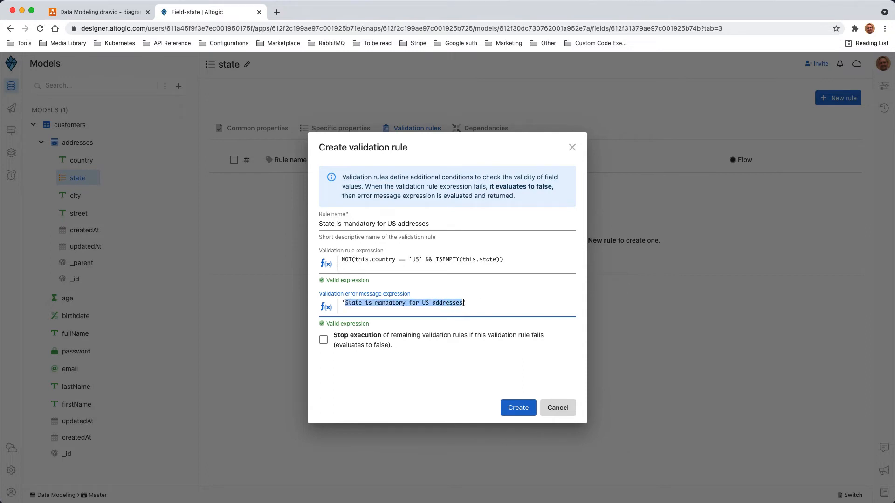
{"action": "left_click", "coordinate": [470, 303]}
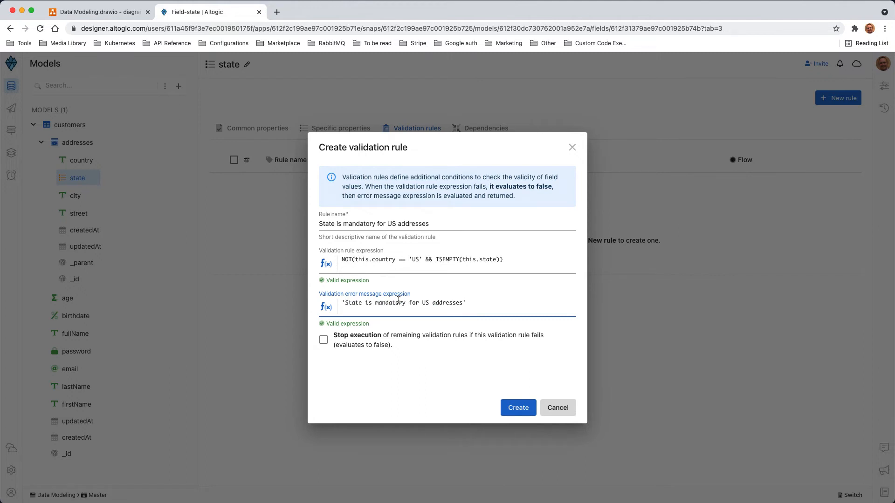
{"action": "left_click", "coordinate": [518, 406]}
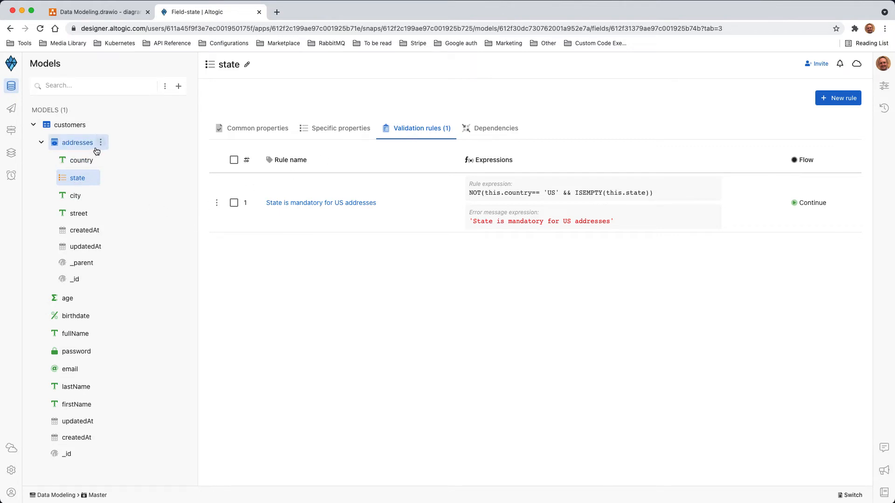
- Add a permanent object field named preferences to the customers model
{"action": "left_click", "coordinate": [69, 127]}
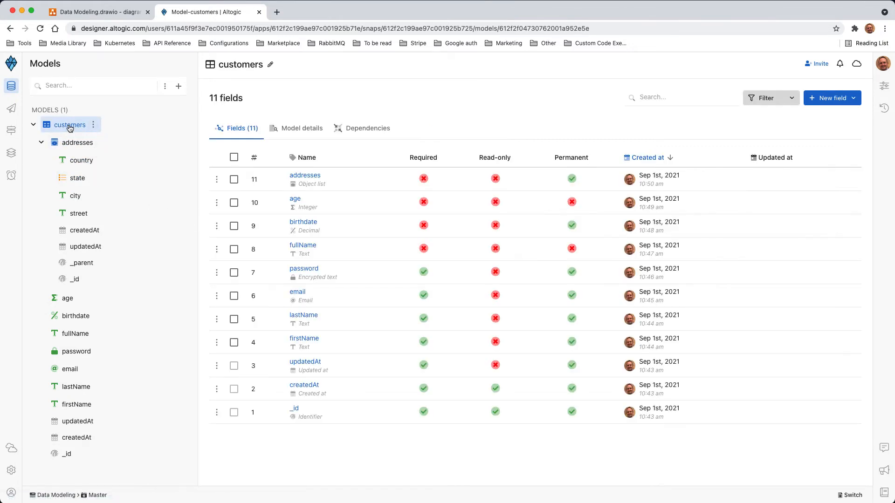
{"action": "left_click", "coordinate": [93, 125]}
{"action": "mouse_move", "coordinate": [122, 157]}
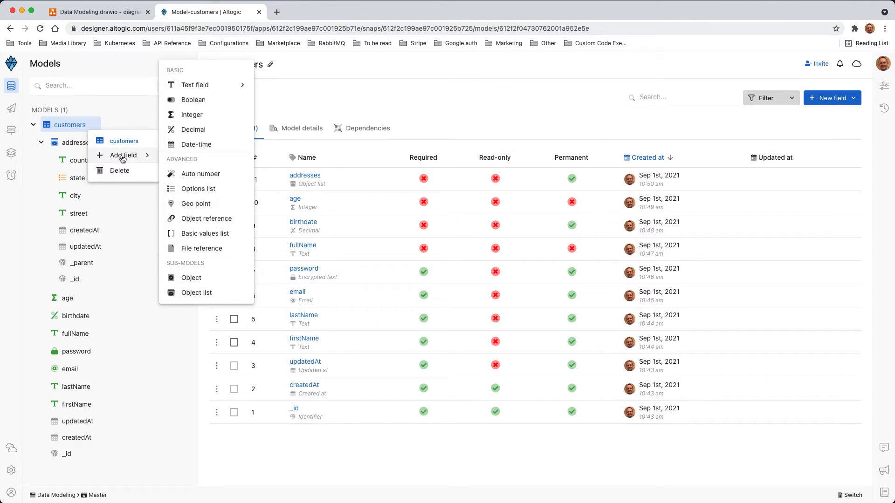
{"action": "left_click", "coordinate": [202, 279]}
{"action": "type", "text": "p"}
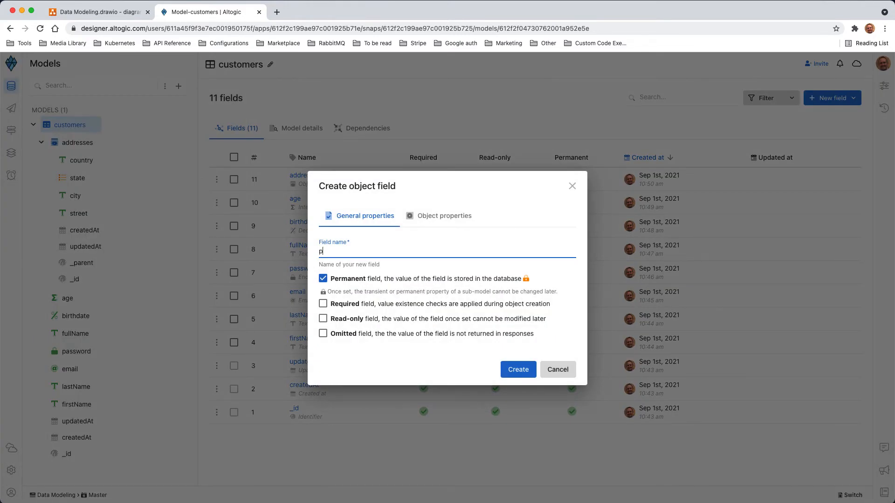
{"action": "type", "text": "references"}
{"action": "left_click", "coordinate": [447, 217]}
{"action": "left_click", "coordinate": [375, 218]}
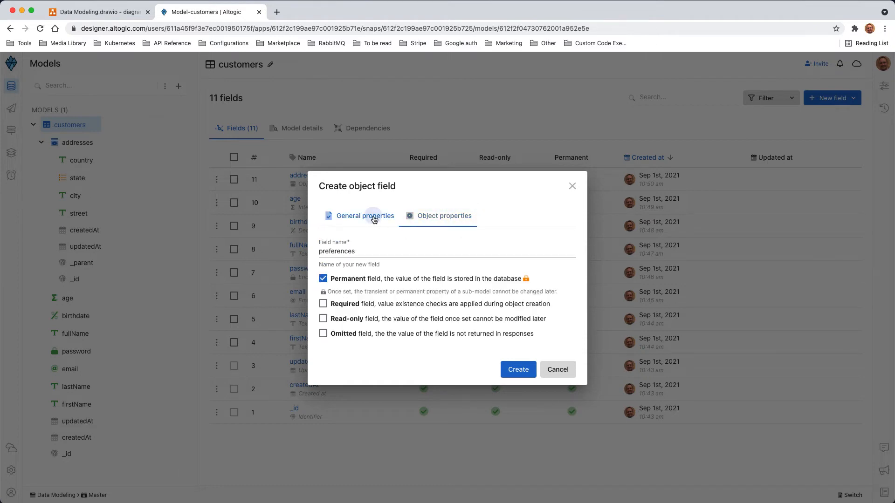
{"action": "left_click", "coordinate": [517, 370]}
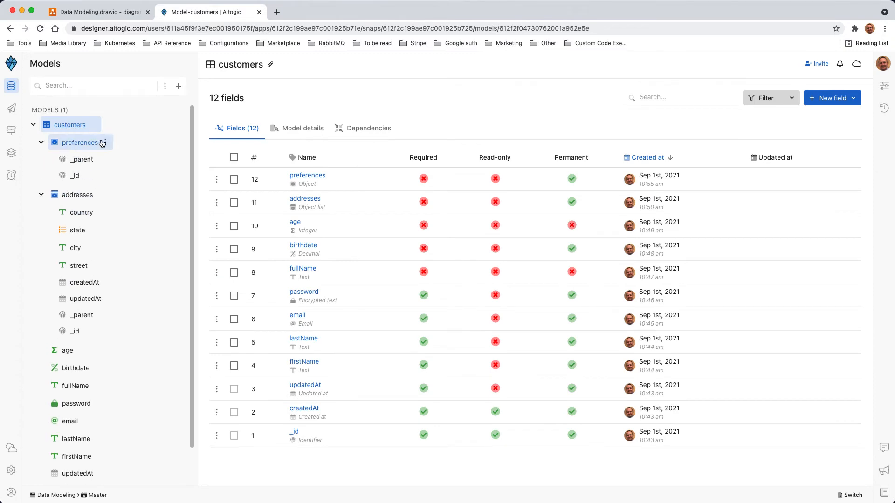
- Add a boolean field named sendEmails to the preferences object with the default value expression true
{"action": "left_click", "coordinate": [102, 142]}
{"action": "mouse_move", "coordinate": [131, 174]}
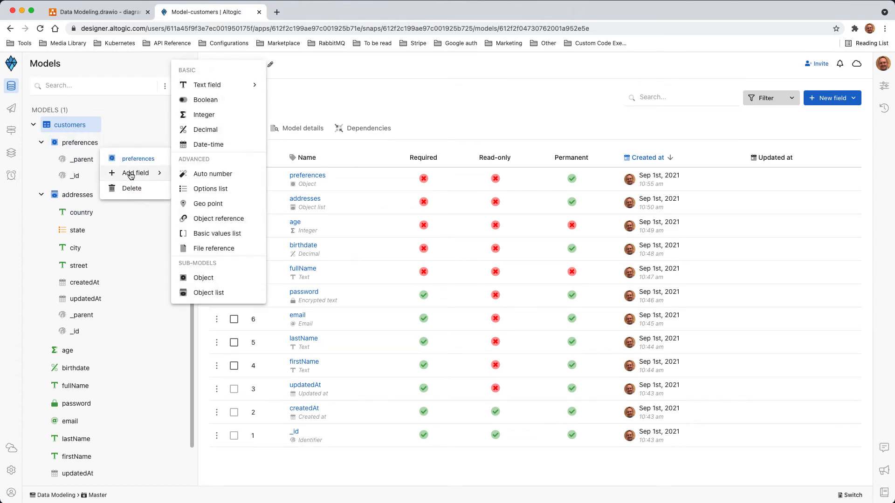
{"action": "left_click", "coordinate": [196, 99]}
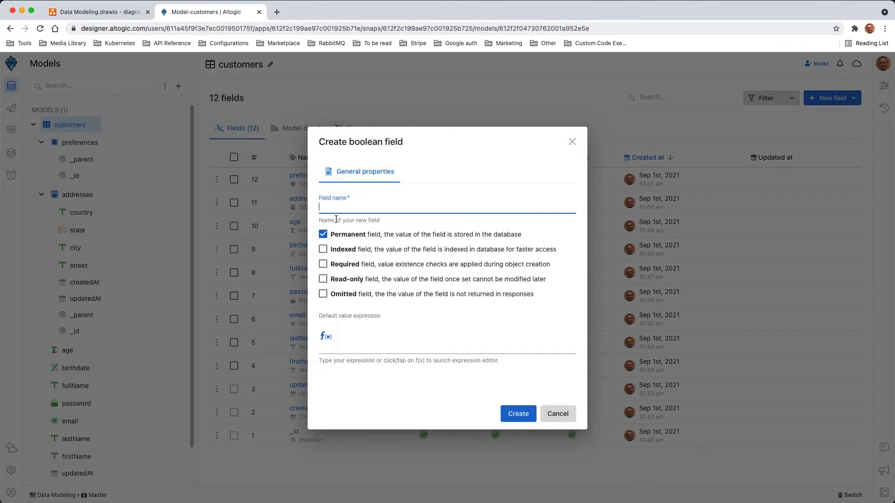
{"action": "type", "text": "sendEmails"}
{"action": "left_click", "coordinate": [359, 341]}
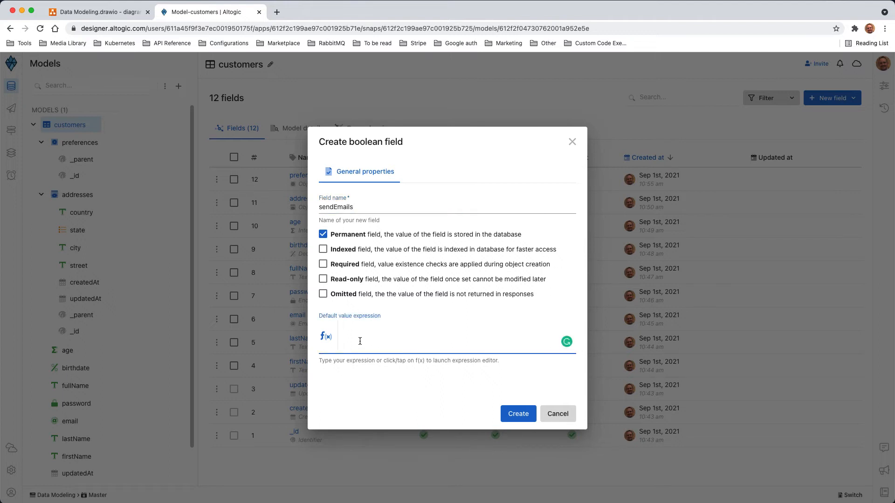
{"action": "type", "text": "ture"}
{"action": "key", "text": "BackSpace"}
{"action": "key", "text": "BackSpace"}
{"action": "key", "text": "BackSpace"}
{"action": "type", "text": "rue"}
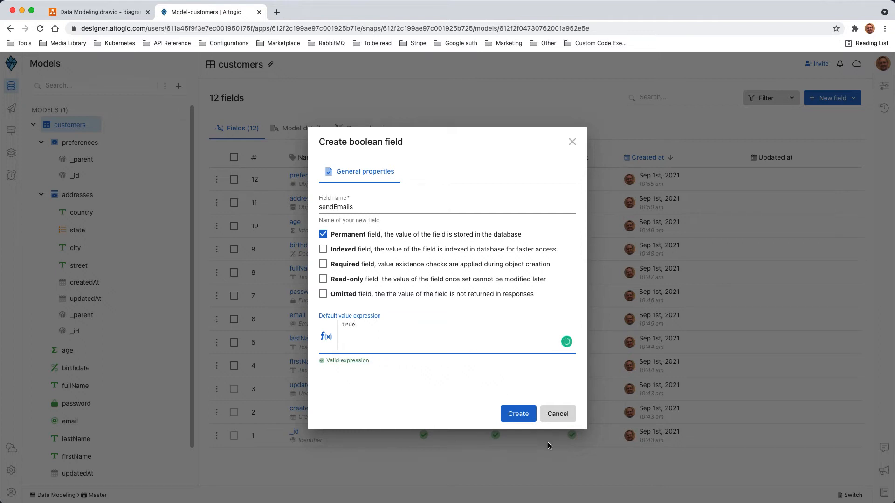
{"action": "left_click", "coordinate": [517, 414]}
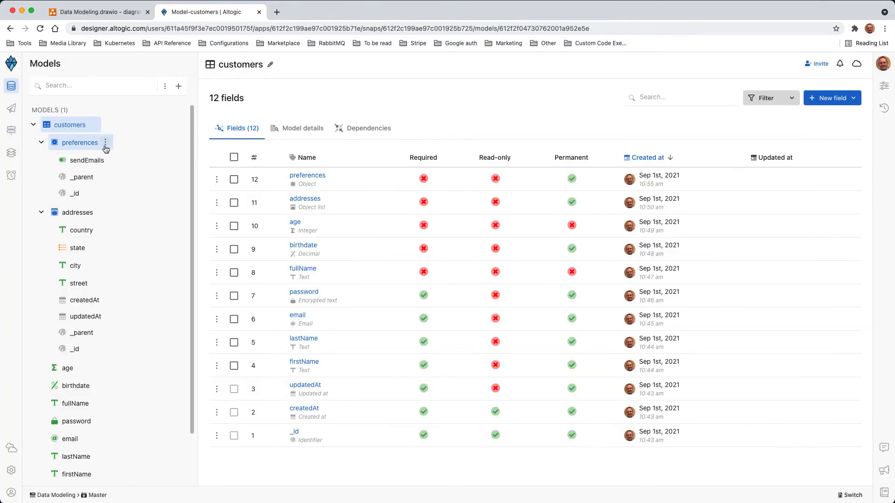
- Add a boolean field named sendNotifications to the preferences object with the default value expression true
{"action": "left_click", "coordinate": [105, 145]}
{"action": "mouse_move", "coordinate": [139, 175]}
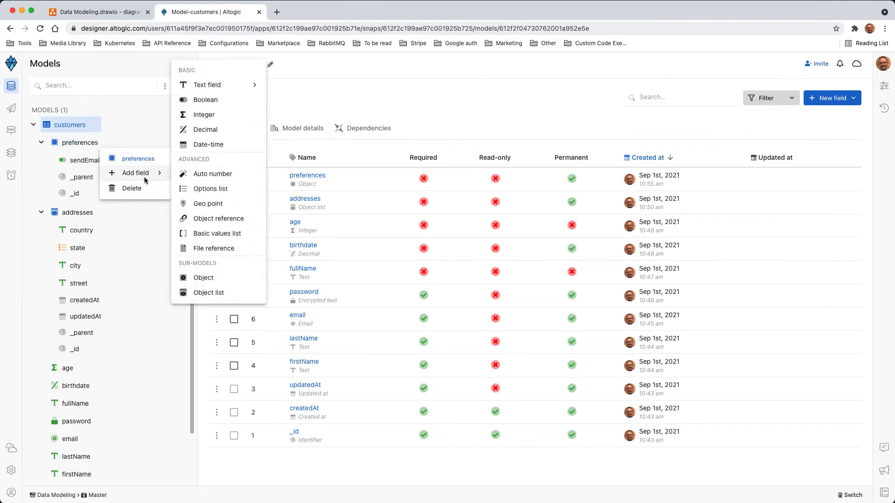
{"action": "left_click", "coordinate": [205, 100]}
{"action": "type", "text": "sendNotifications"}
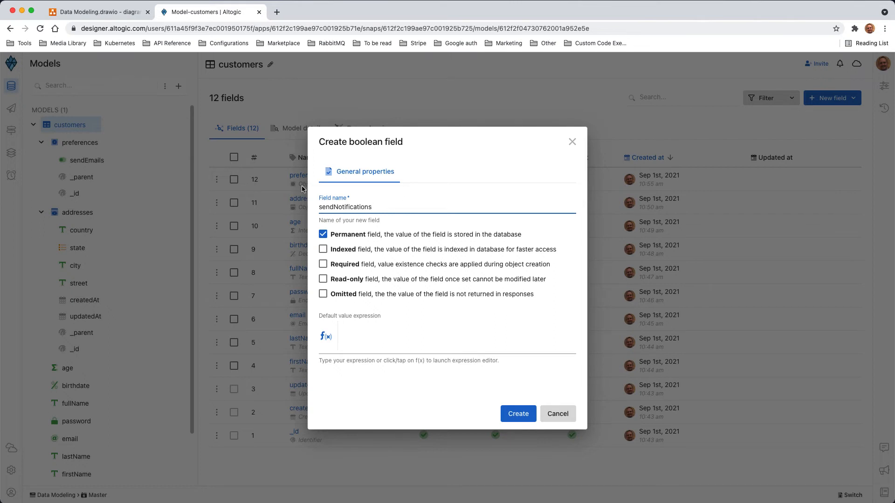
{"action": "left_click", "coordinate": [362, 334]}
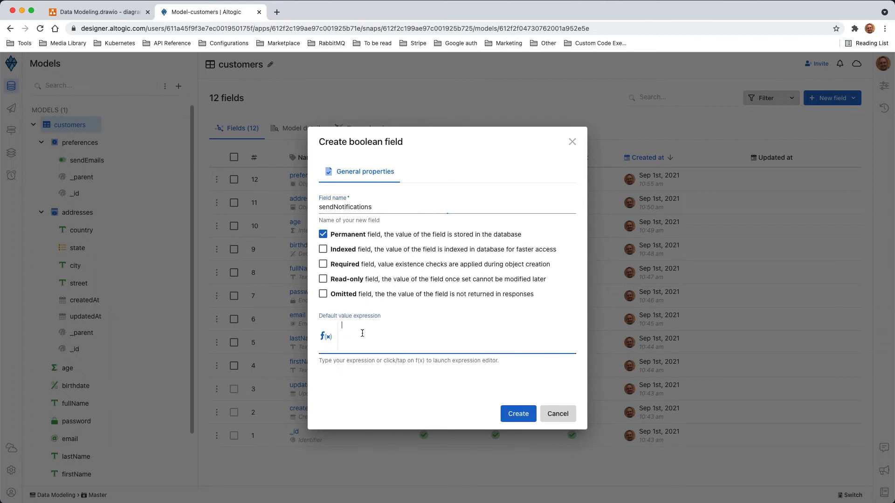
{"action": "type", "text": "true"}
{"action": "left_click", "coordinate": [516, 416]}
{"action": "scroll", "coordinate": [119, 236], "scroll_direction": "down", "scroll_amount": 3}
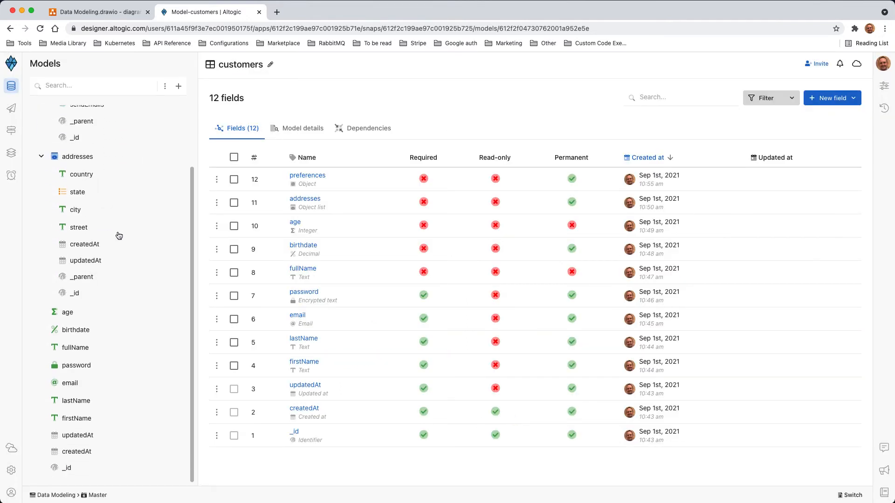
{"action": "scroll", "coordinate": [119, 235], "scroll_direction": "up", "scroll_amount": 3}
{"action": "scroll", "coordinate": [118, 236], "scroll_direction": "down", "scroll_amount": 3}
{"action": "scroll", "coordinate": [118, 235], "scroll_direction": "up", "scroll_amount": 3}
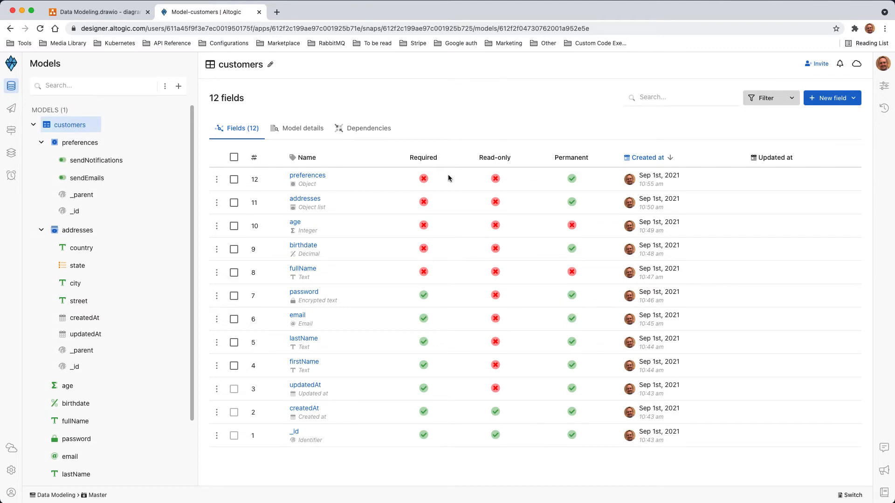
- Add a geo point field named geoLocation to the addresses sub-model
{"action": "mouse_move", "coordinate": [97, 239]}
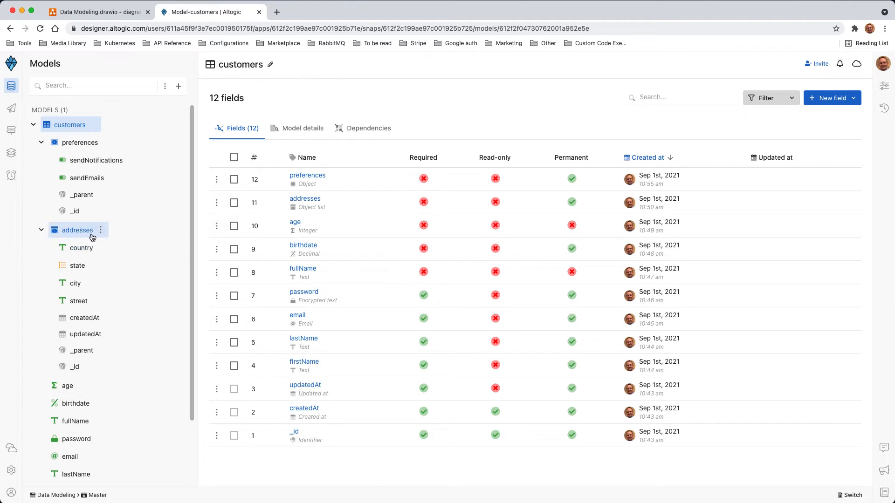
{"action": "left_click", "coordinate": [74, 234]}
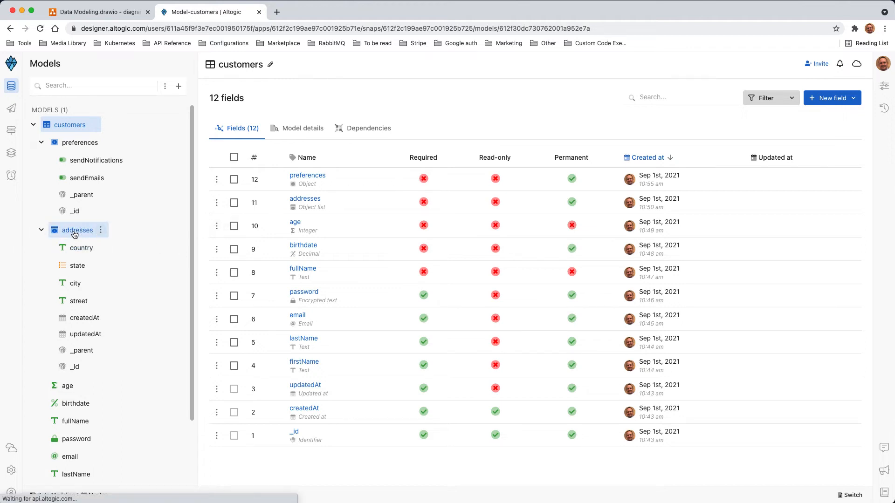
{"action": "left_click", "coordinate": [101, 231]}
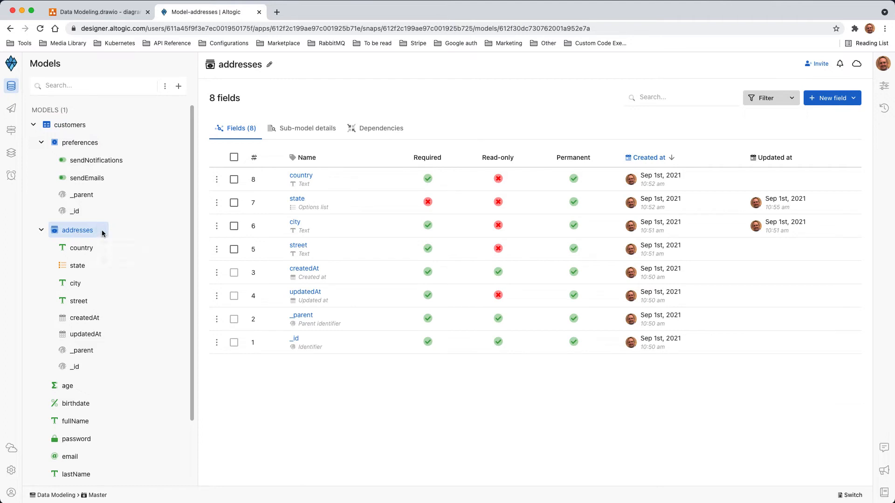
{"action": "mouse_move", "coordinate": [136, 260]}
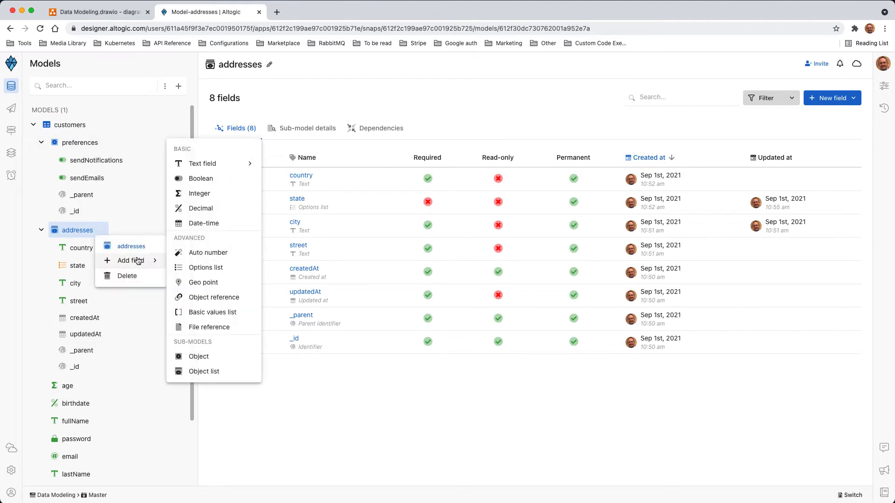
{"action": "left_click", "coordinate": [211, 283]}
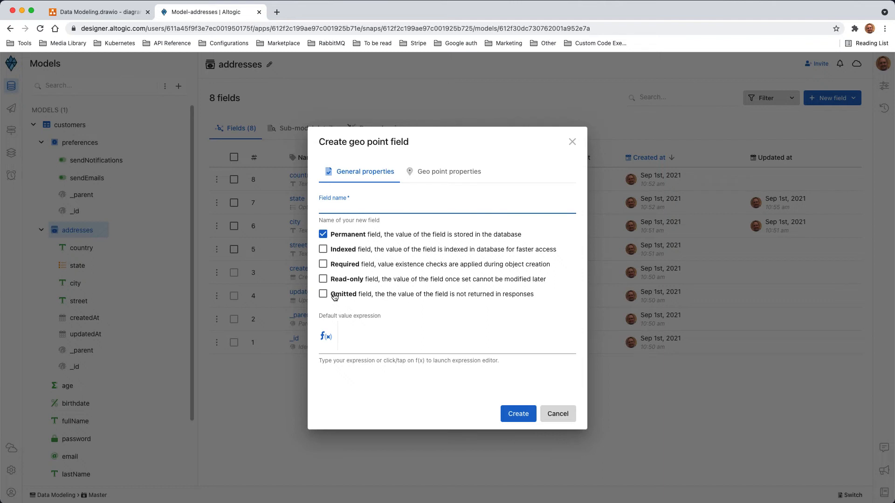
{"action": "type", "text": "geoLocation"}
{"action": "left_click", "coordinate": [525, 415]}
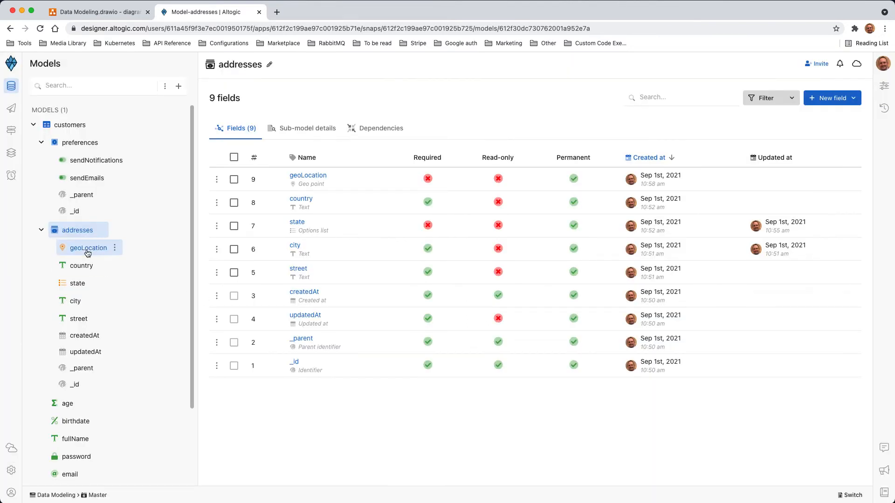
- Add an options list field named type to the addresses sub-model with the options shipping, billing and both
{"action": "left_click", "coordinate": [102, 231]}
{"action": "mouse_move", "coordinate": [133, 260]}
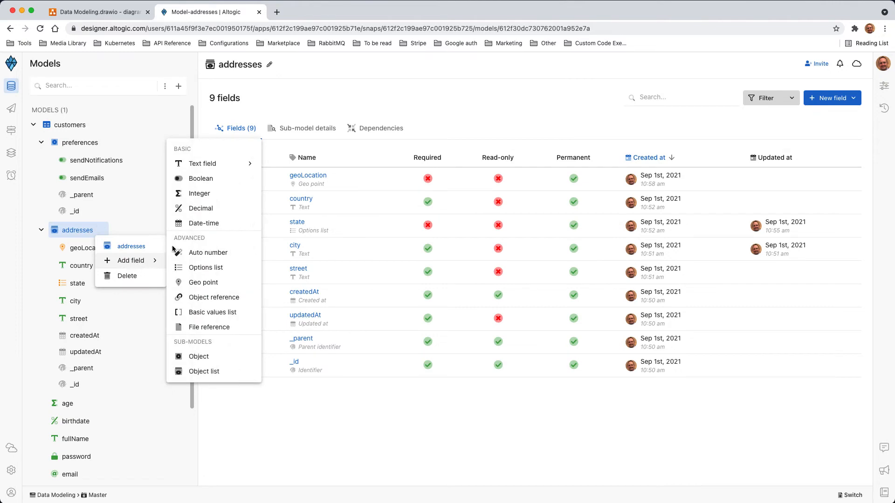
{"action": "left_click", "coordinate": [207, 268]}
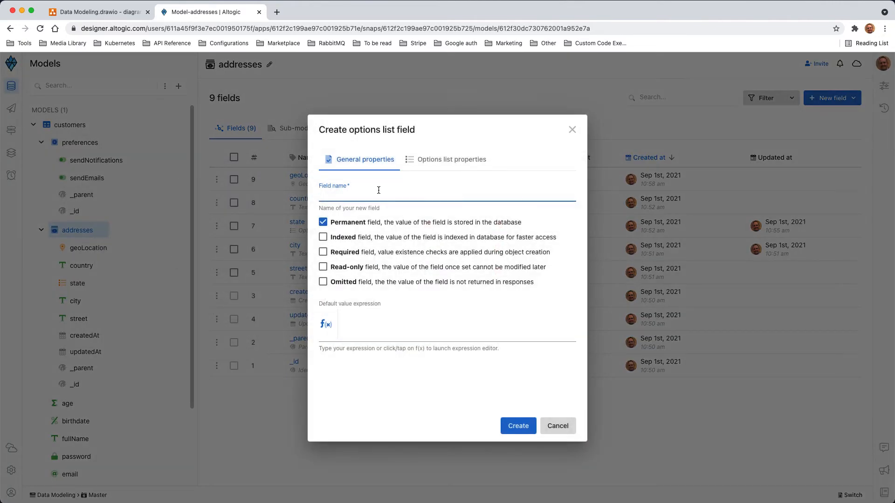
{"action": "type", "text": "type"}
{"action": "left_click", "coordinate": [453, 161]}
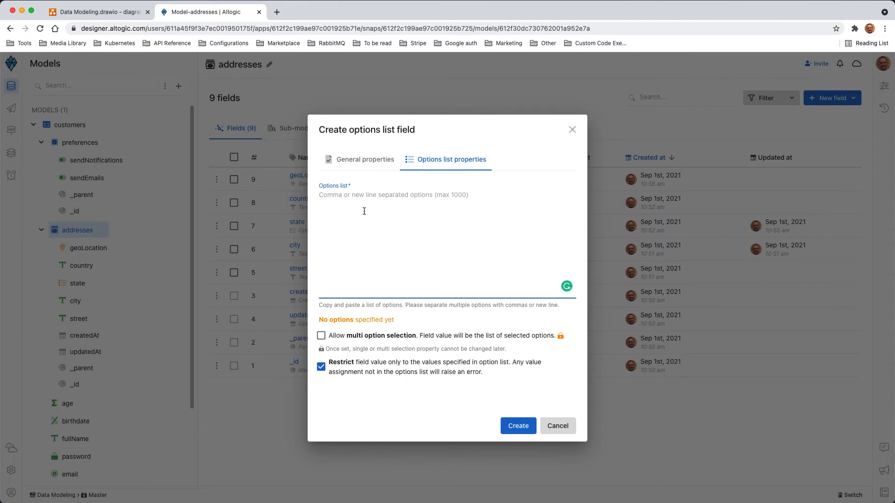
{"action": "type", "text": "shipping"}
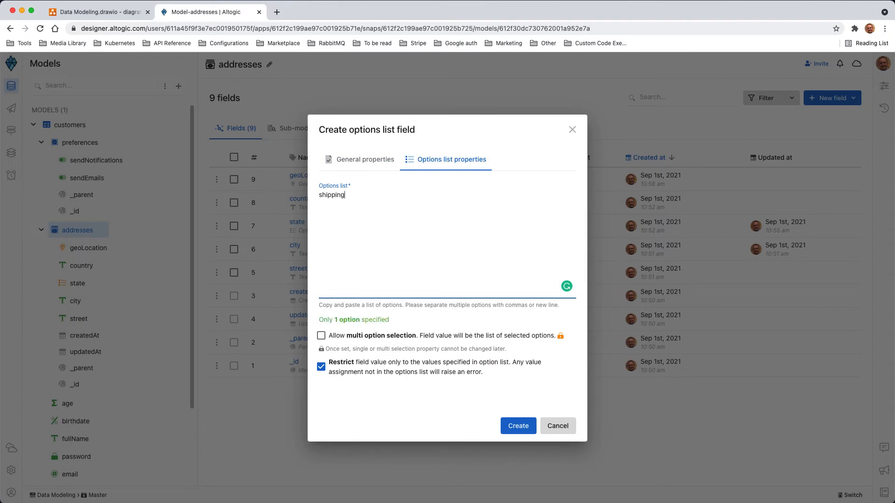
{"action": "key", "text": "Return"}
{"action": "type", "text": "billing "}
{"action": "type", "text": "both"}
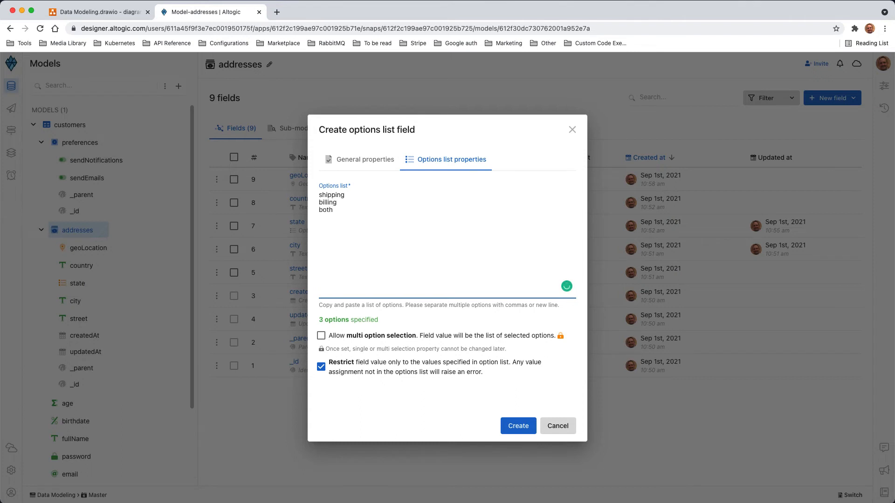
{"action": "left_click", "coordinate": [518, 425]}
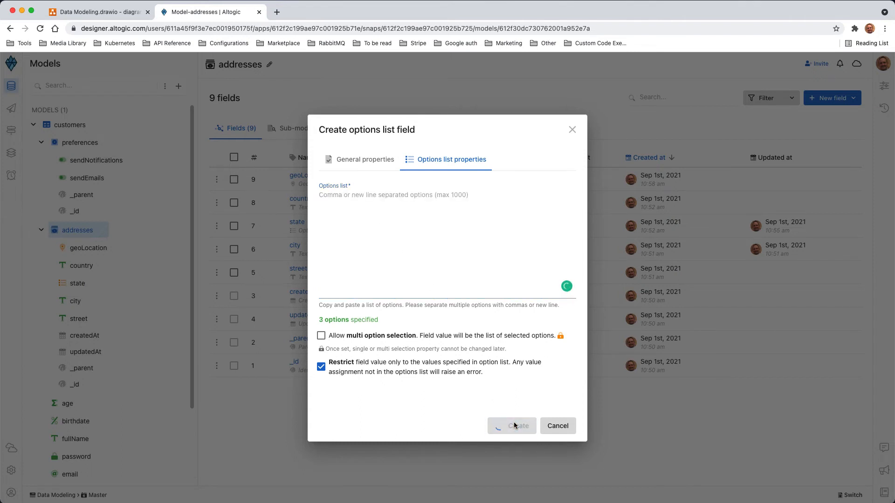
{"action": "scroll", "coordinate": [125, 309], "scroll_direction": "down", "scroll_amount": 5}
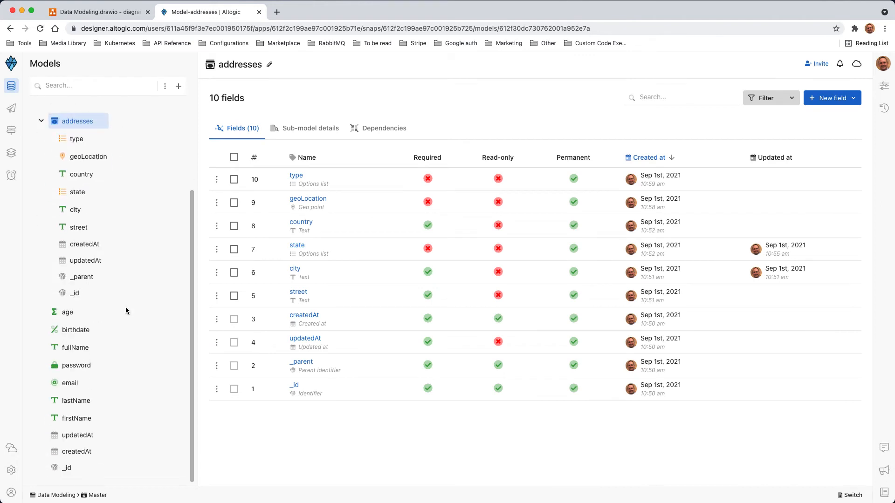
{"action": "scroll", "coordinate": [125, 310], "scroll_direction": "up", "scroll_amount": 5}
{"action": "scroll", "coordinate": [105, 311], "scroll_direction": "down", "scroll_amount": 3}
{"action": "scroll", "coordinate": [106, 311], "scroll_direction": "up", "scroll_amount": 3}
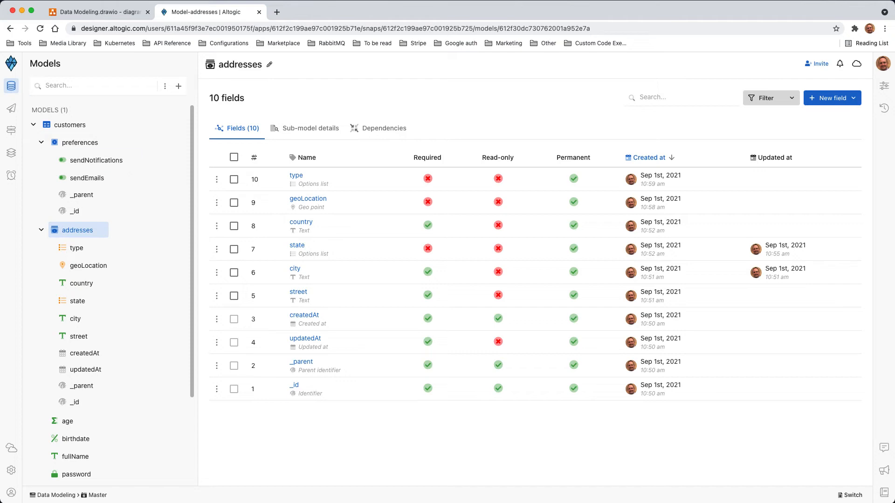
- Switch to the Data Modeling diagram in diagrams.net and check its Contents page for the models still needed
{"action": "left_click", "coordinate": [94, 12]}
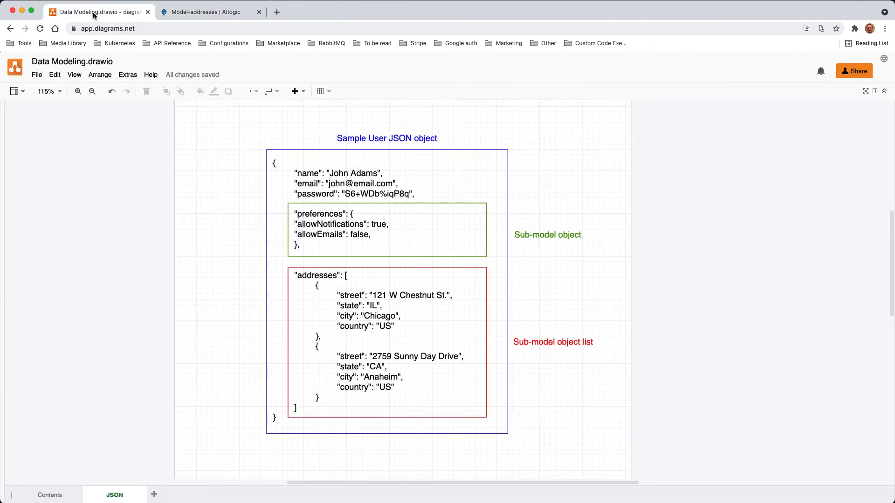
{"action": "left_click", "coordinate": [46, 495]}
{"action": "left_click", "coordinate": [145, 352]}
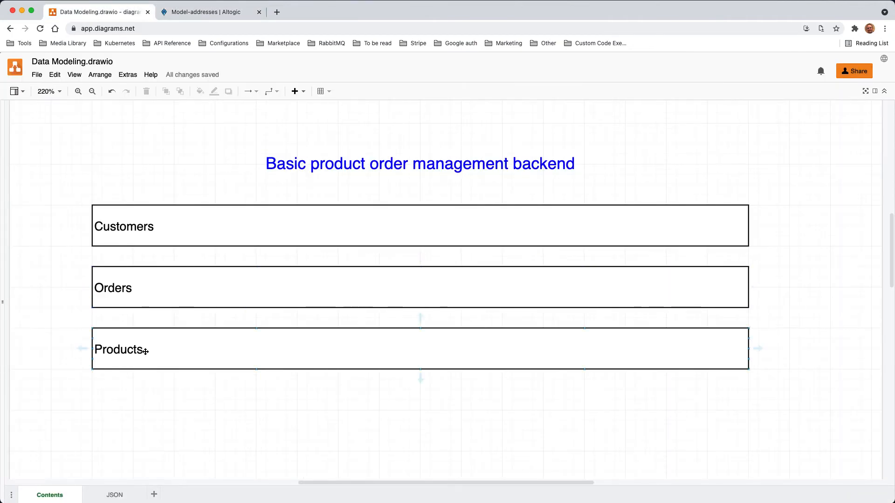
{"action": "left_click", "coordinate": [148, 262]}
- Switch to Altogic and create a permanent model named products with timestamps enabled and all default endpoints selected
{"action": "left_click", "coordinate": [200, 12]}
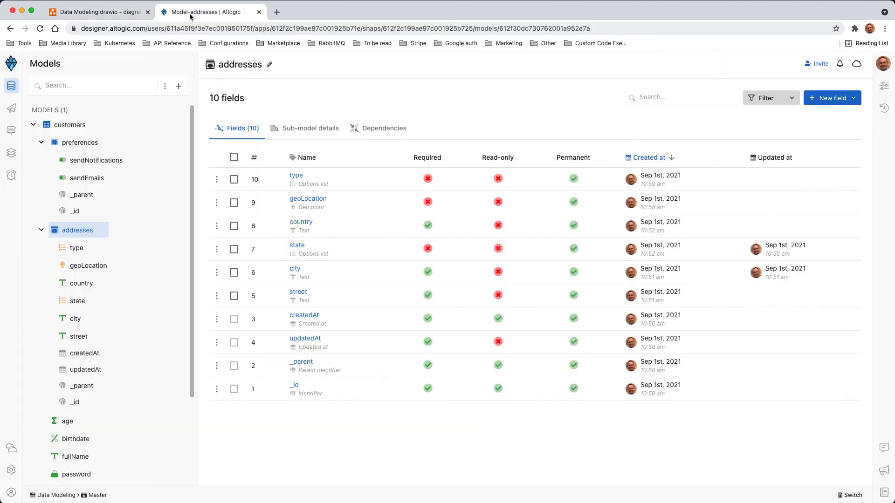
{"action": "left_click", "coordinate": [178, 85]}
{"action": "left_click", "coordinate": [203, 103]}
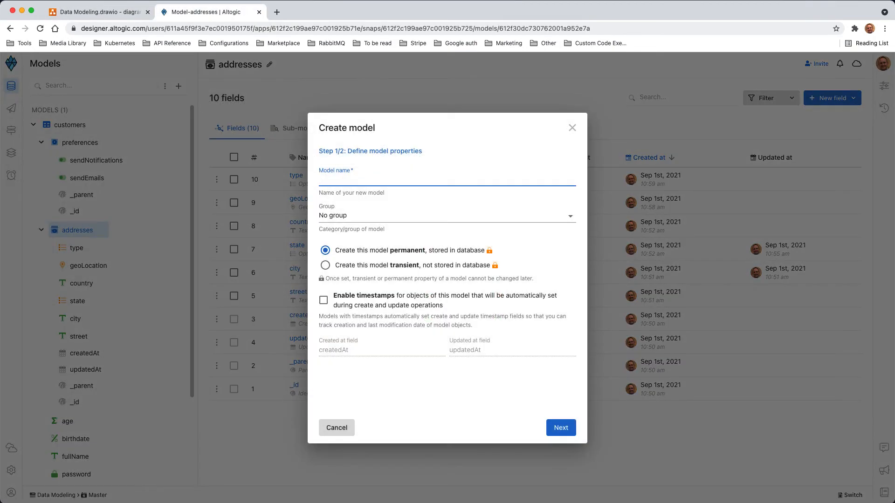
{"action": "type", "text": "products"}
{"action": "left_click", "coordinate": [354, 300]}
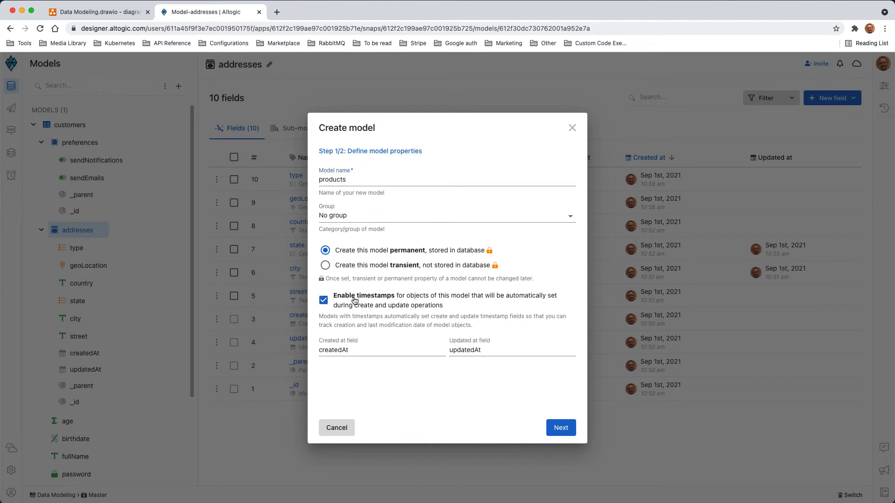
{"action": "left_click", "coordinate": [560, 427]}
{"action": "left_click", "coordinate": [324, 213]}
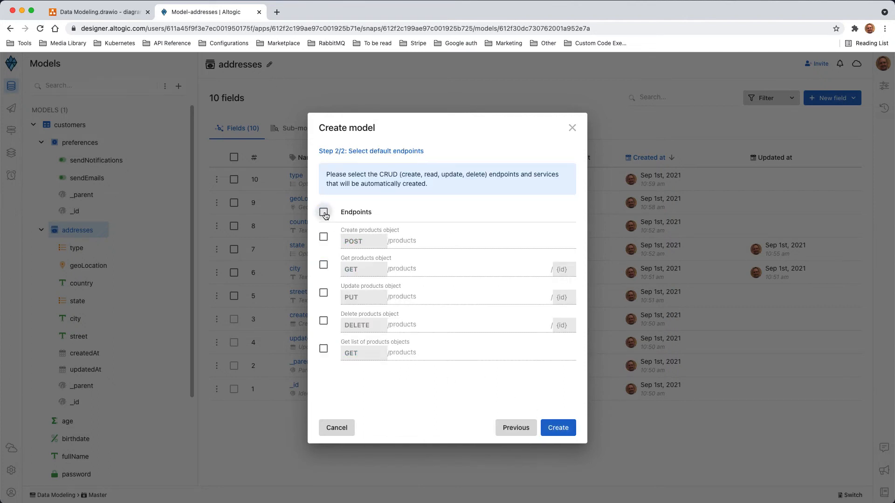
{"action": "left_click", "coordinate": [563, 429]}
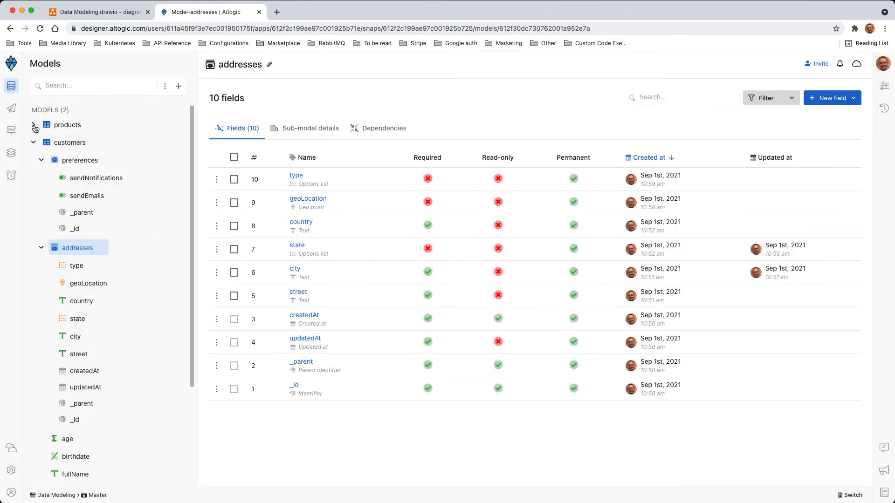
- Add an indexed, required text field named name to the products model
{"action": "left_click", "coordinate": [34, 126]}
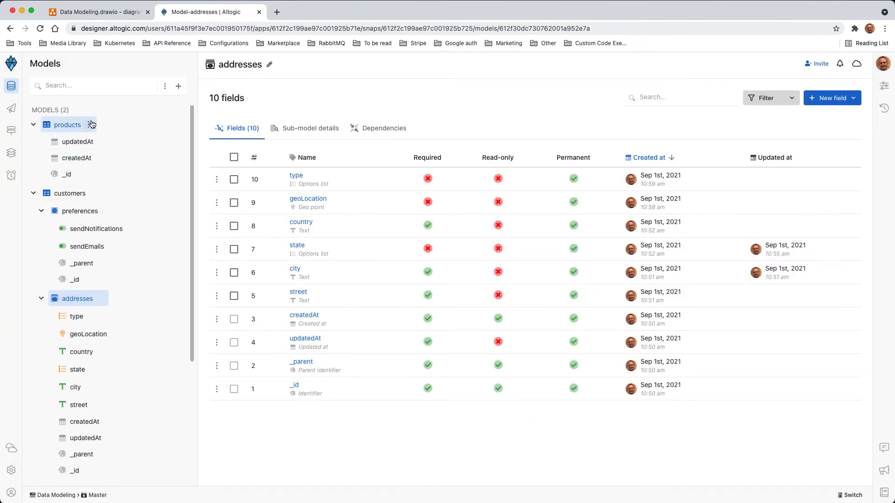
{"action": "left_click", "coordinate": [91, 125]}
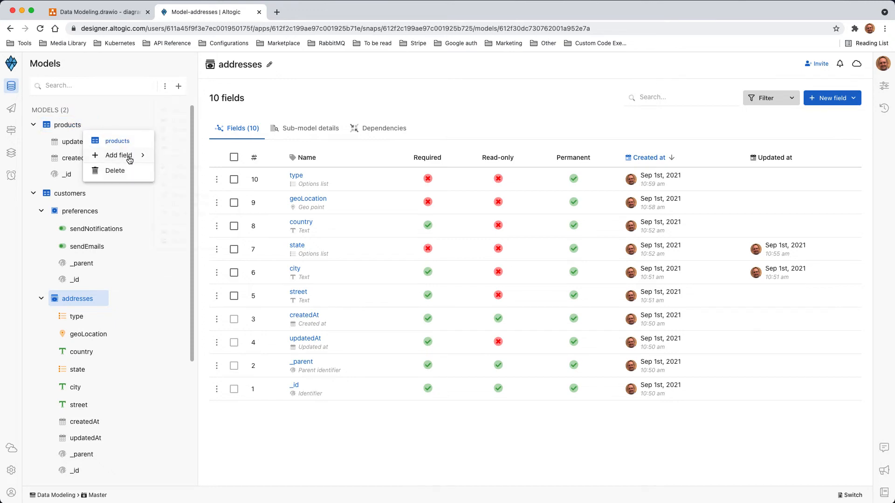
{"action": "mouse_move", "coordinate": [124, 155]}
{"action": "mouse_move", "coordinate": [208, 89]}
{"action": "left_click", "coordinate": [289, 71]}
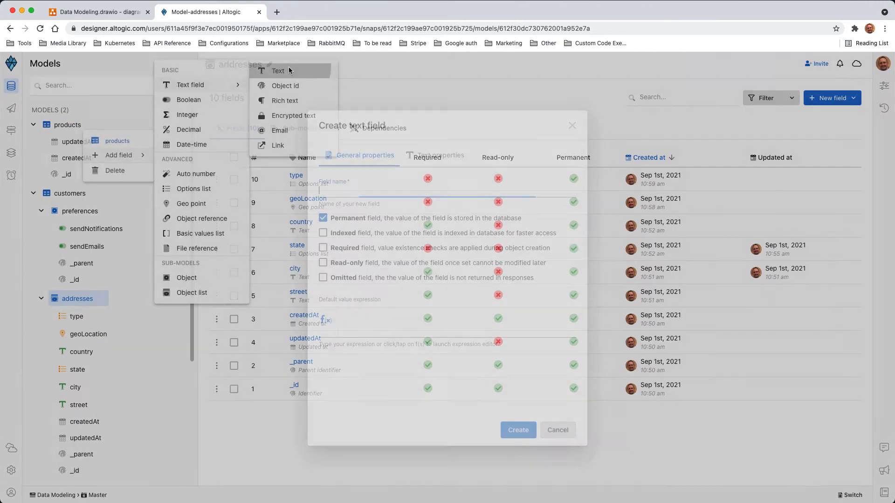
{"action": "type", "text": "name"}
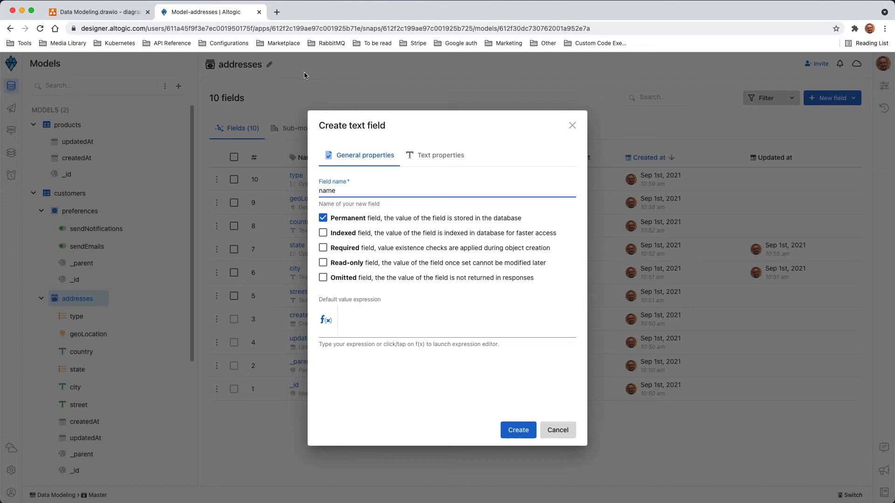
{"action": "left_click", "coordinate": [349, 234]}
{"action": "left_click", "coordinate": [352, 248]}
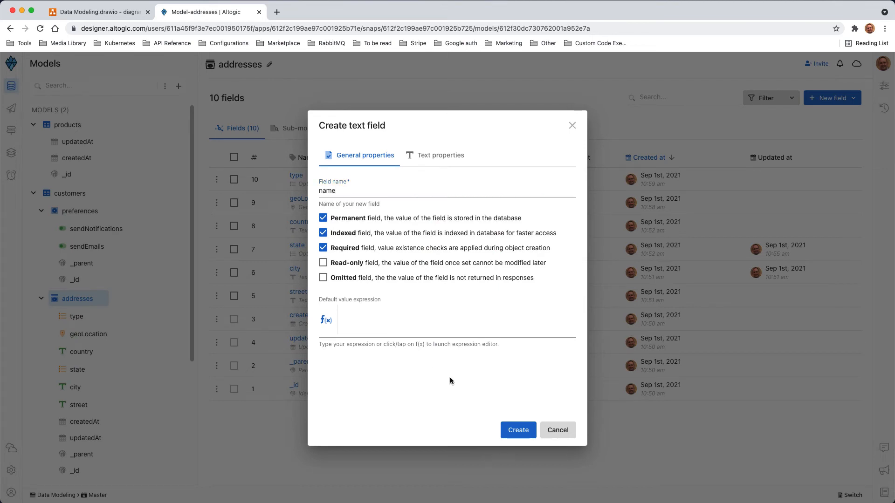
{"action": "left_click", "coordinate": [518, 431]}
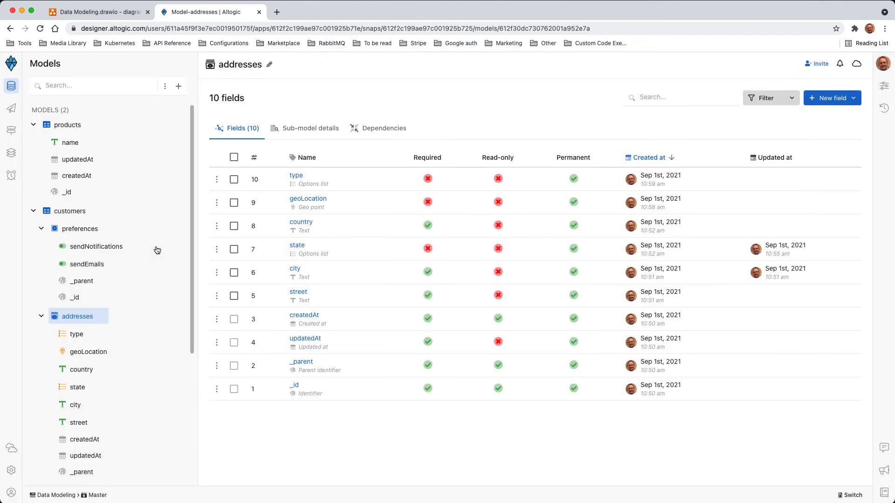
- Add a required rich text field named description to the products model
{"action": "right_click", "coordinate": [86, 130]}
{"action": "mouse_move", "coordinate": [121, 160]}
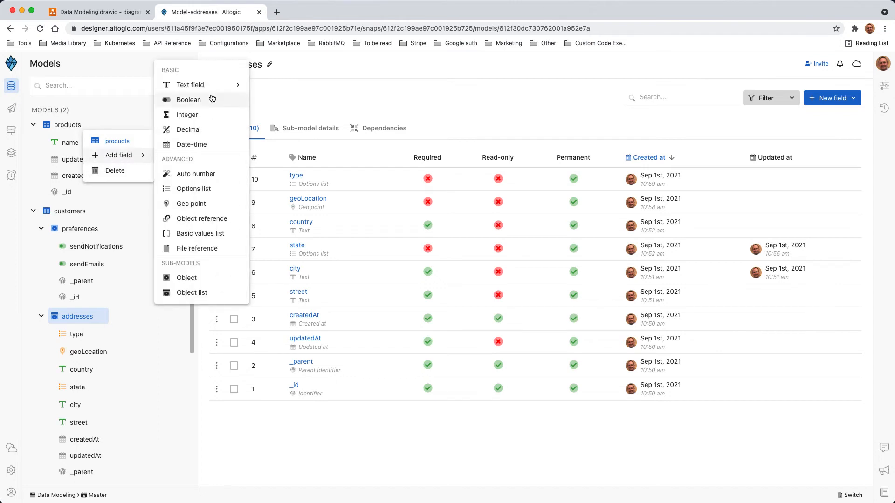
{"action": "mouse_move", "coordinate": [210, 84]}
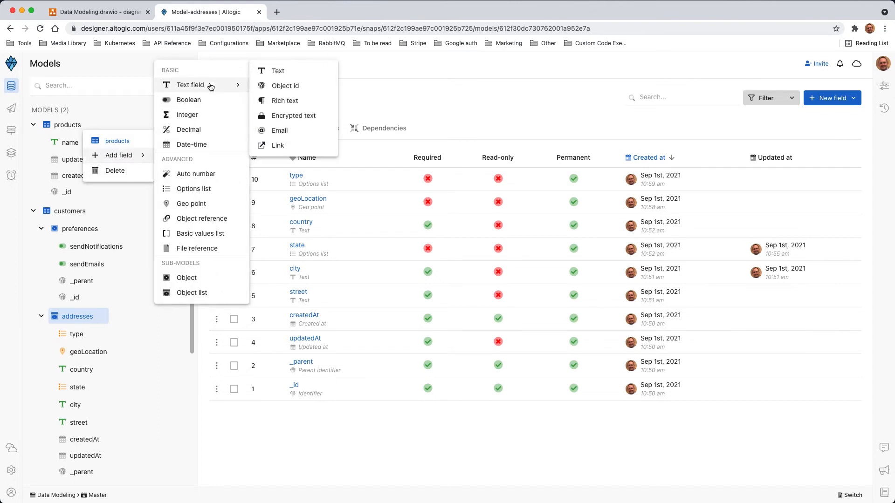
{"action": "left_click", "coordinate": [290, 101]}
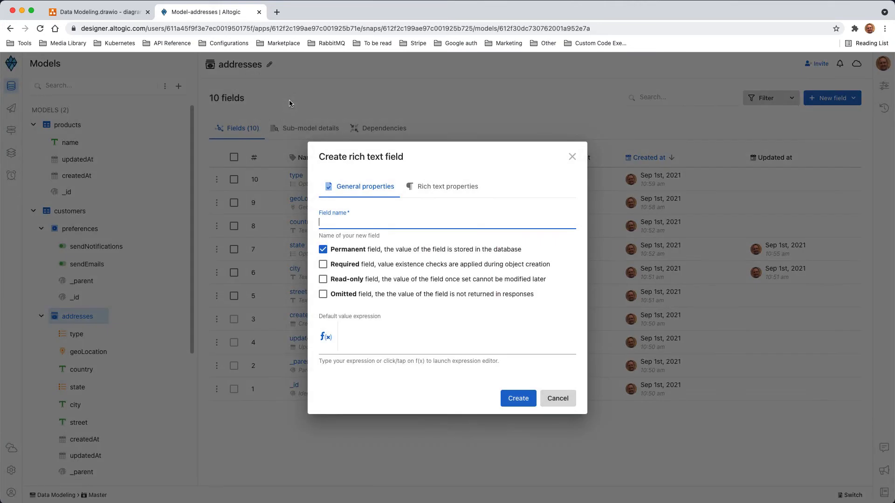
{"action": "type", "text": "description"}
{"action": "left_click", "coordinate": [365, 269]}
{"action": "left_click", "coordinate": [508, 398]}
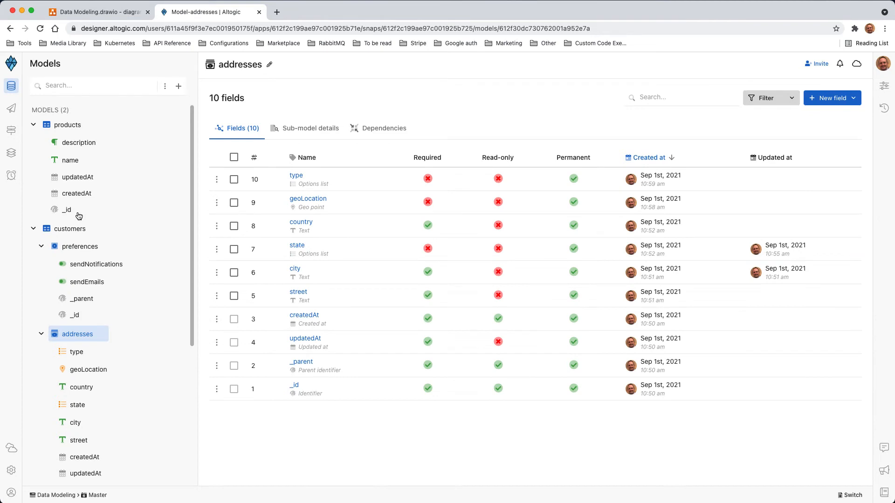
- Add an indexed basic values list field named tags to the products model with Text as its basic value type
{"action": "right_click", "coordinate": [83, 126]}
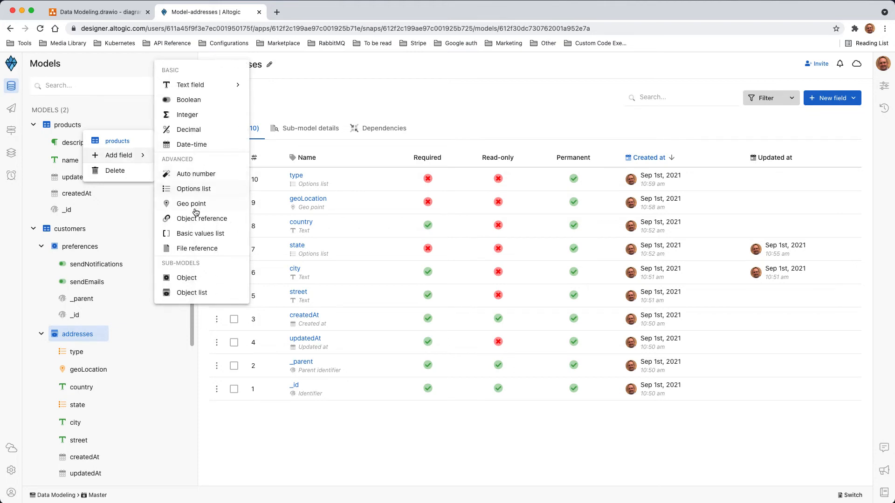
{"action": "left_click", "coordinate": [200, 234]}
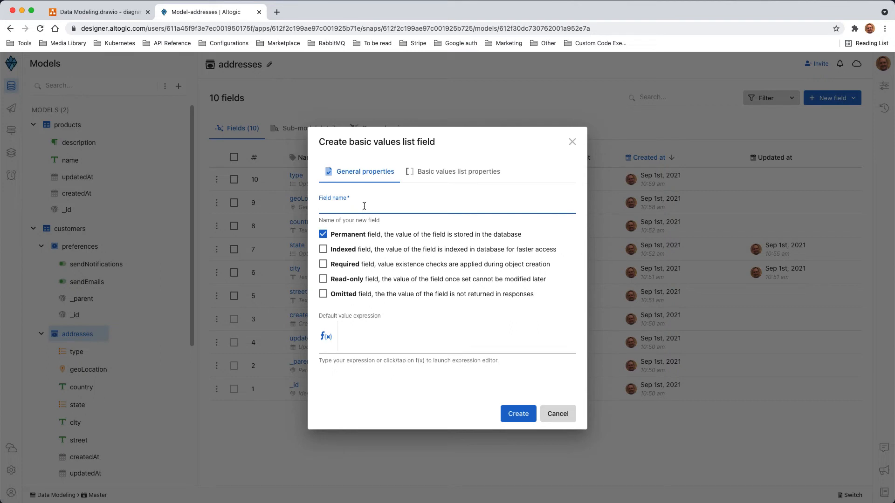
{"action": "type", "text": "tags"}
{"action": "left_click", "coordinate": [350, 251]}
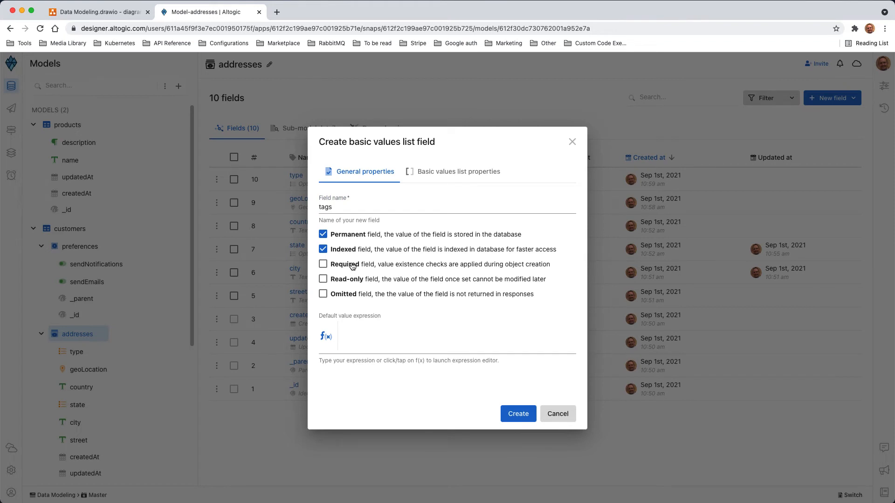
{"action": "left_click", "coordinate": [436, 173]}
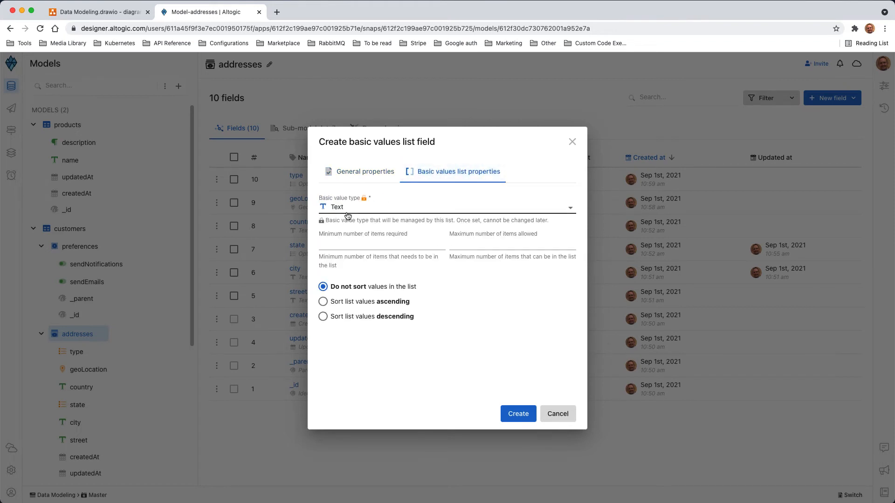
{"action": "left_click", "coordinate": [359, 208]}
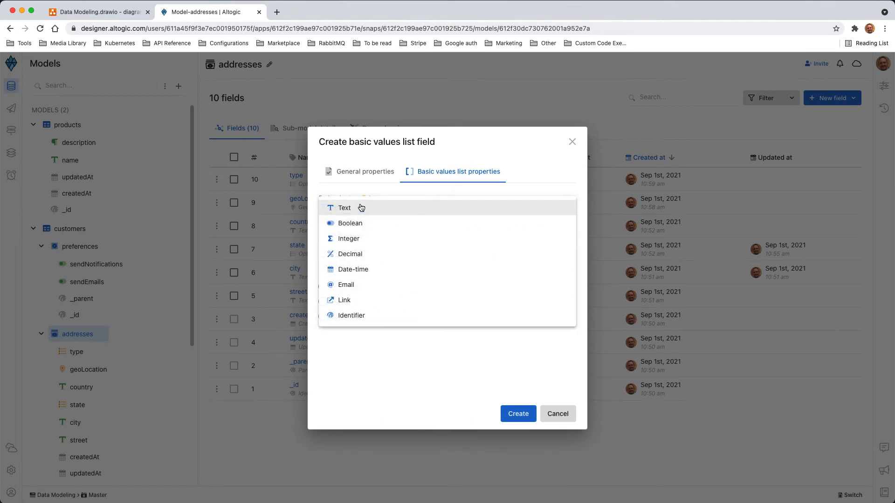
{"action": "left_click", "coordinate": [347, 210]}
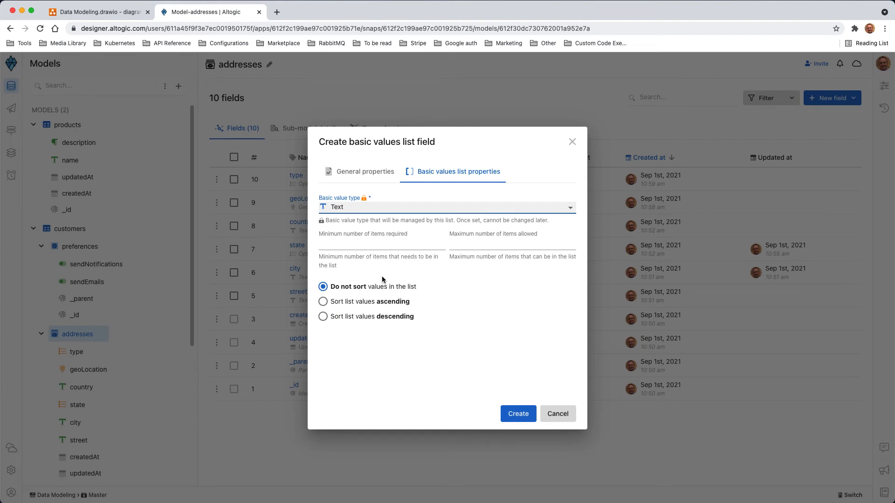
{"action": "left_click", "coordinate": [367, 174]}
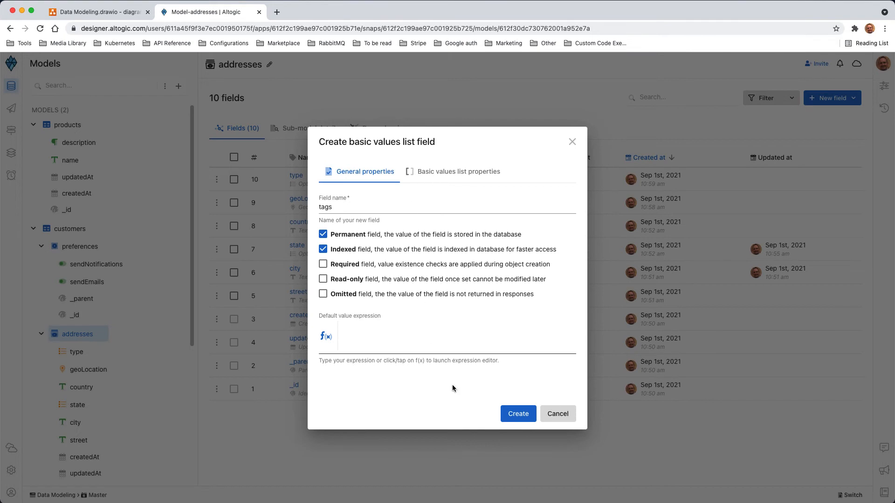
{"action": "left_click", "coordinate": [520, 414]}
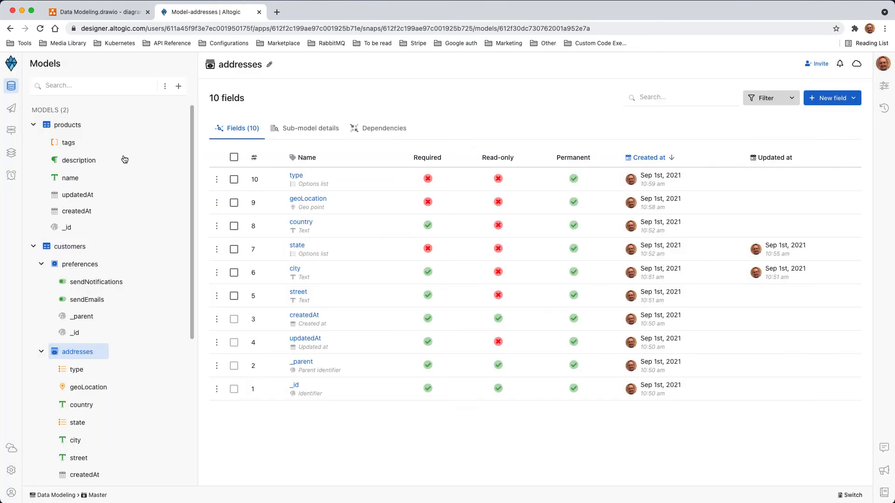
- Start a new integer field named stockQuantity in the products model and make it indexed and required
{"action": "left_click", "coordinate": [90, 125]}
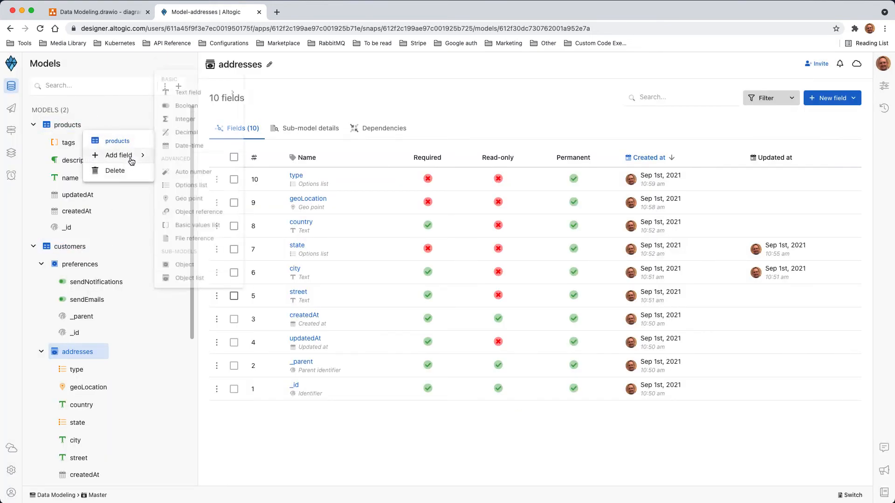
{"action": "left_click", "coordinate": [193, 115]}
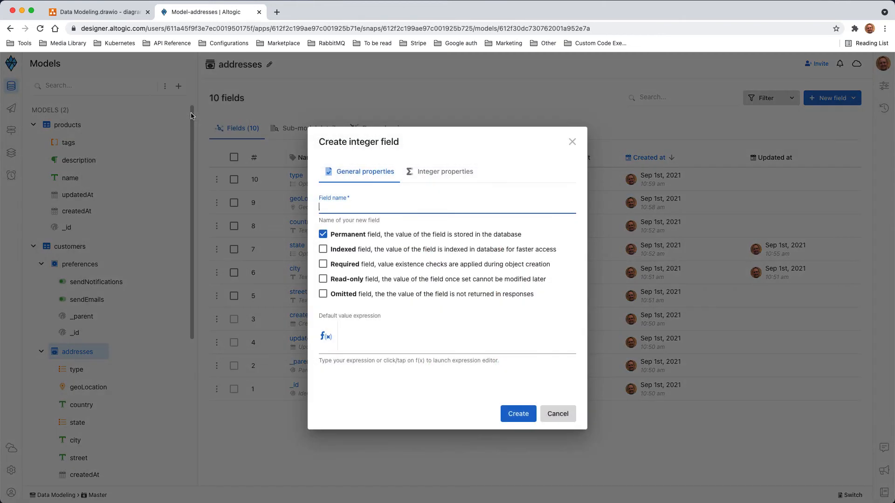
{"action": "type", "text": "stockQu"}
{"action": "key", "text": "BackSpace"}
{"action": "type", "text": "ntity"}
{"action": "left_click", "coordinate": [352, 252]}
{"action": "left_click", "coordinate": [355, 265]}
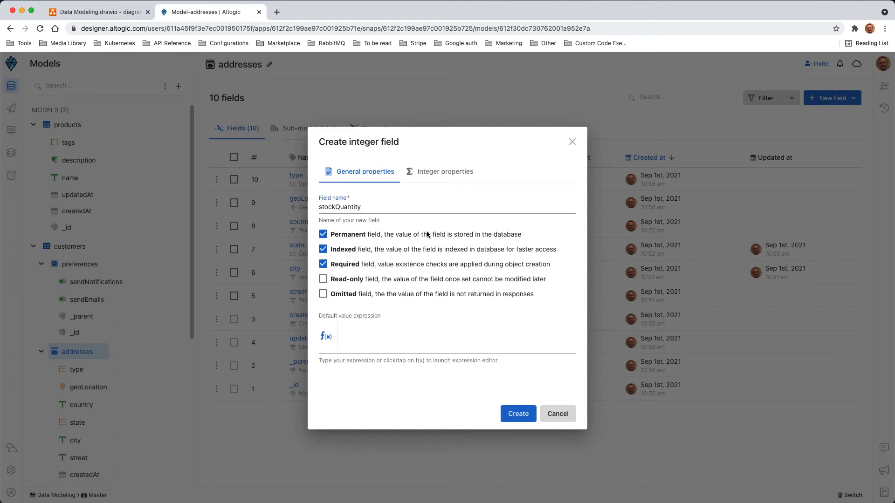
- Restrict the stockQuantity field to positive numbers and zero, and create it
{"action": "left_click", "coordinate": [444, 172]}
{"action": "left_click", "coordinate": [355, 215]}
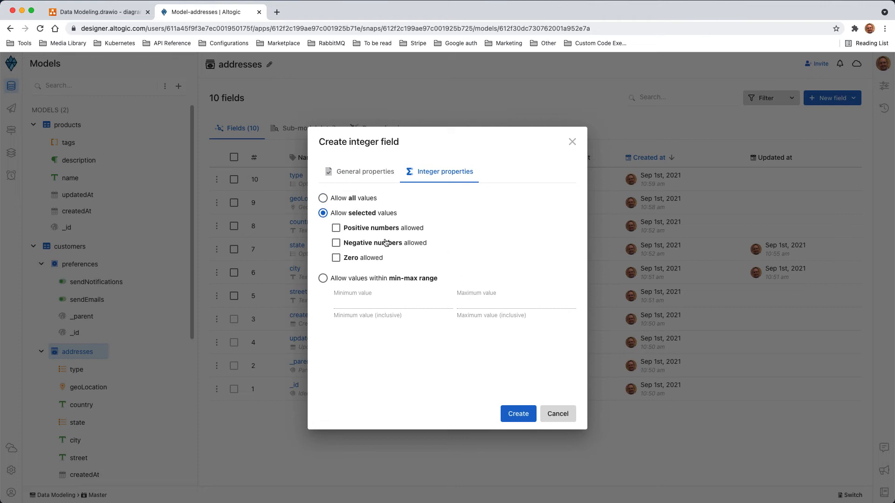
{"action": "left_click", "coordinate": [383, 231]}
{"action": "left_click", "coordinate": [371, 259]}
{"action": "left_click", "coordinate": [517, 414]}
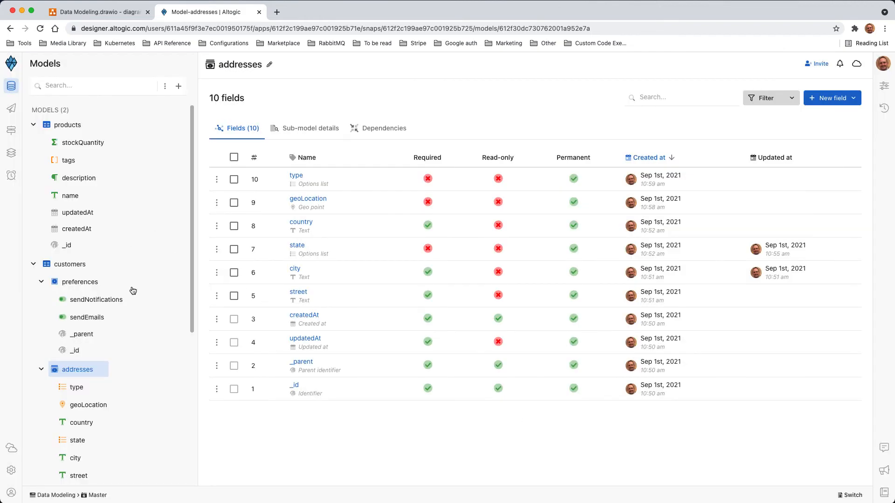
- Start a new decimal field named unitPrice in the products model and make it indexed and required
{"action": "right_click", "coordinate": [88, 124]}
{"action": "mouse_move", "coordinate": [117, 153]}
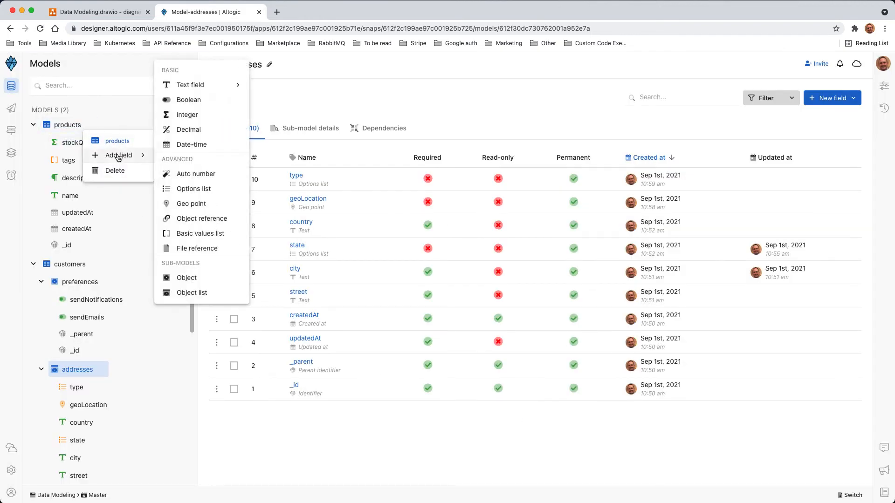
{"action": "left_click", "coordinate": [200, 128]}
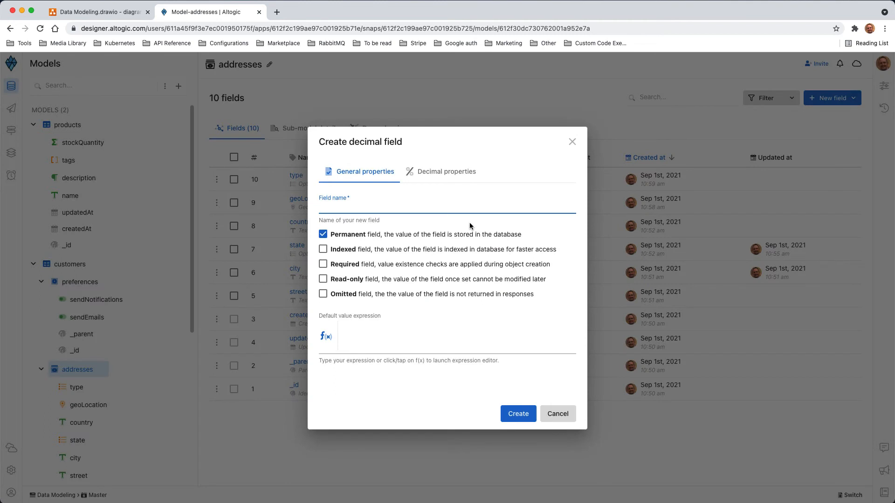
{"action": "type", "text": "uj"}
{"action": "type", "text": "nitPrice"}
{"action": "left_click", "coordinate": [356, 248]}
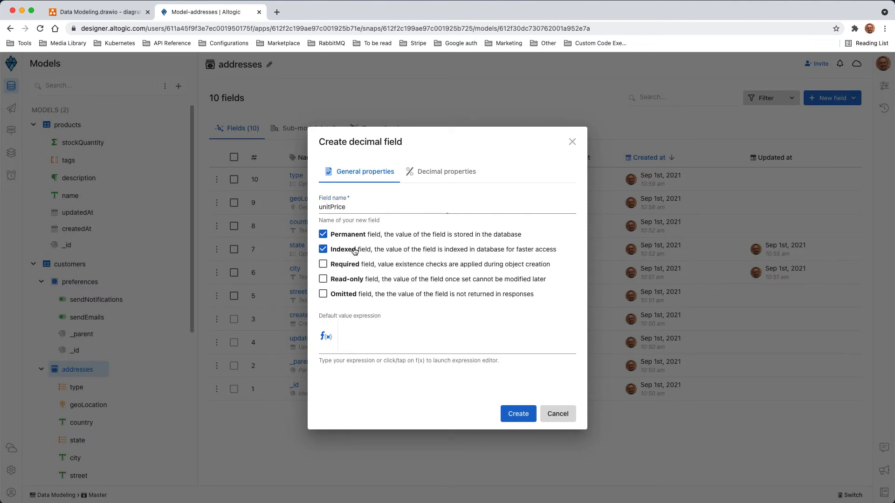
{"action": "left_click", "coordinate": [353, 266]}
- Keep 2 maximum decimal digits for unitPrice, allow only positive numbers and zero, and create the field
{"action": "left_click", "coordinate": [447, 174]}
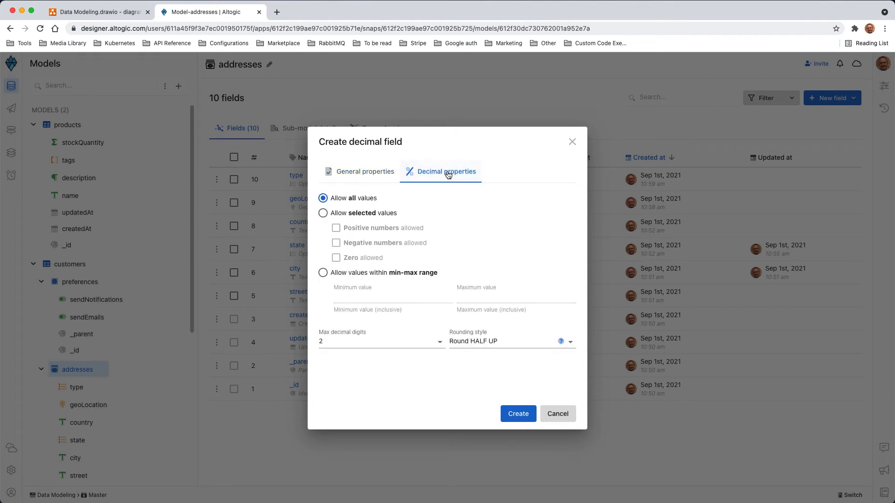
{"action": "left_click", "coordinate": [391, 344]}
{"action": "left_click", "coordinate": [391, 343]}
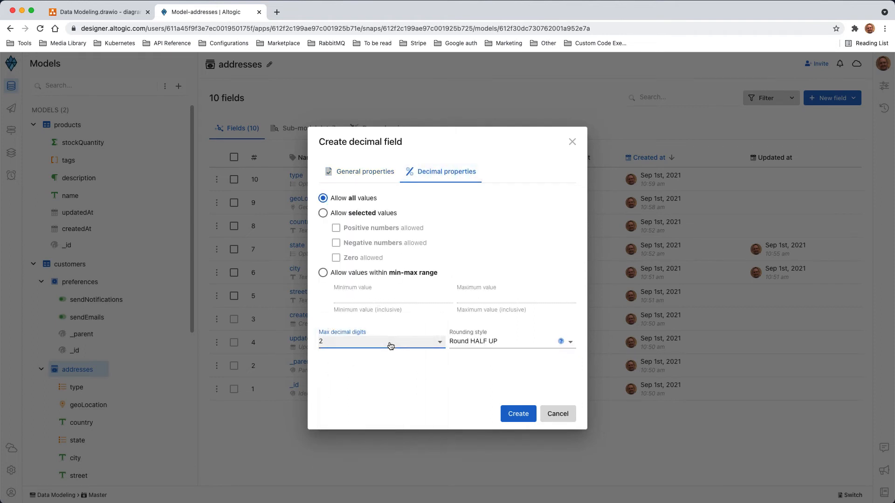
{"action": "left_click", "coordinate": [365, 213]}
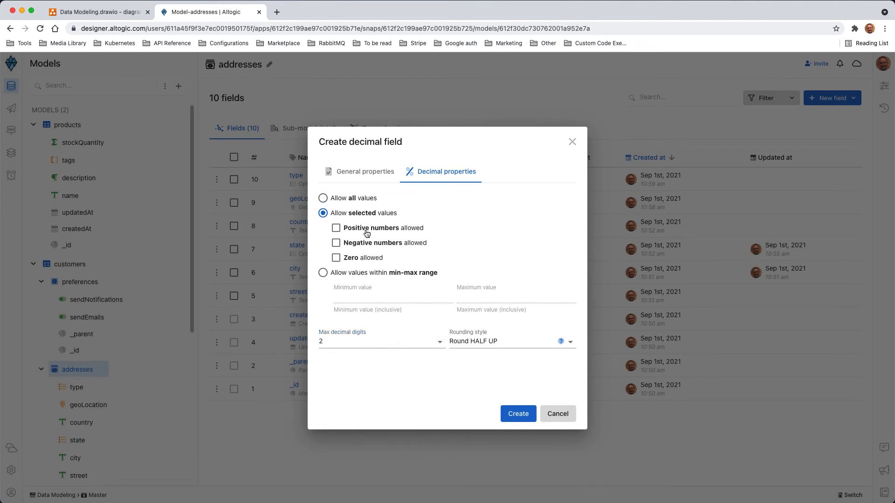
{"action": "left_click", "coordinate": [365, 230]}
{"action": "left_click", "coordinate": [359, 261]}
{"action": "left_click", "coordinate": [517, 415]}
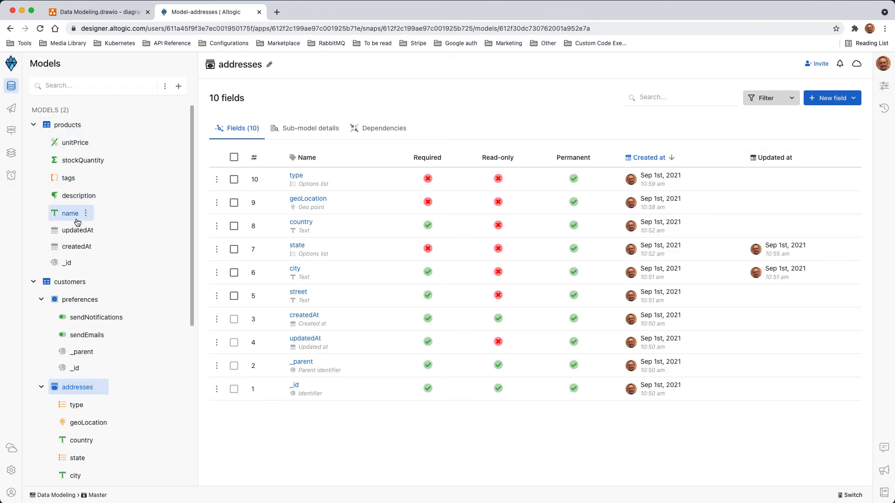
- Create an indexed and required file reference field named primaryImageId in the products model
{"action": "left_click", "coordinate": [89, 126]}
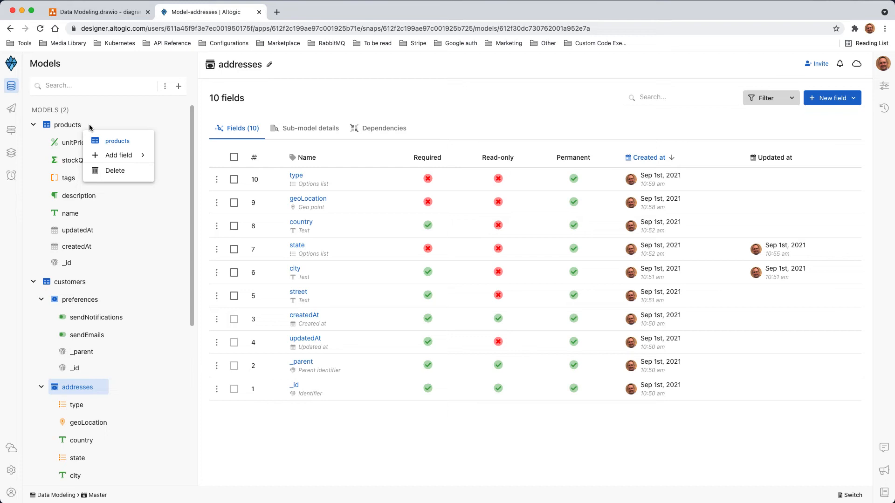
{"action": "mouse_move", "coordinate": [127, 160]}
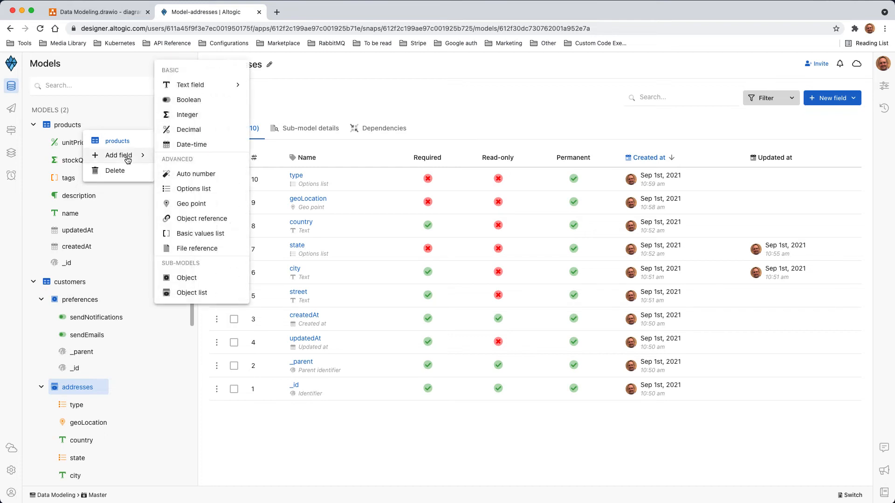
{"action": "left_click", "coordinate": [200, 250]}
{"action": "type", "text": "p"}
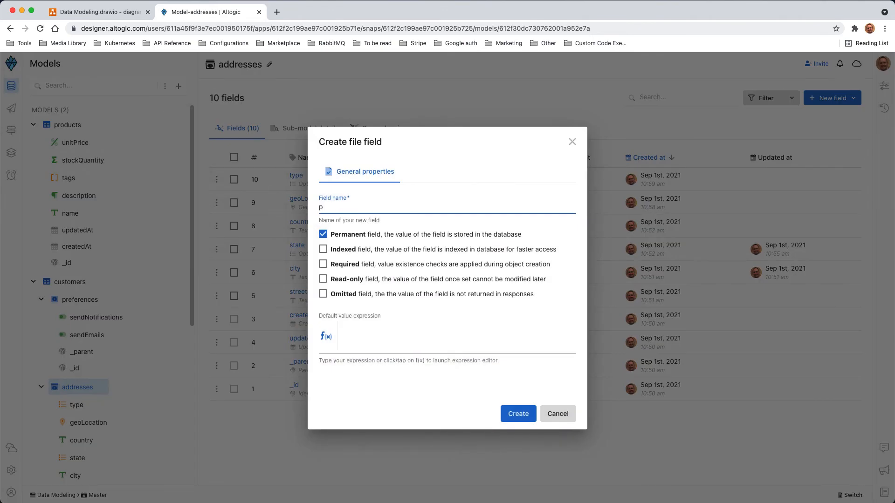
{"action": "type", "text": "rimaryImagel"}
{"action": "type", "text": "d"}
{"action": "left_click", "coordinate": [343, 252]}
{"action": "left_click", "coordinate": [344, 264]}
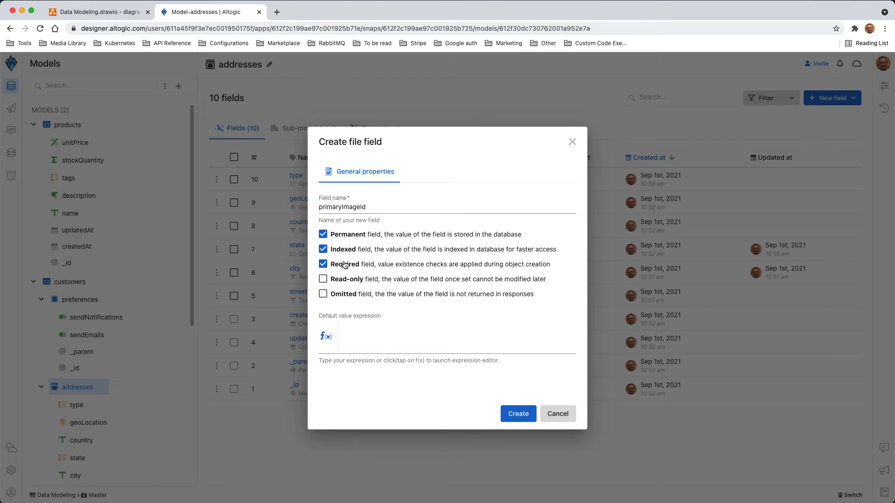
{"action": "left_click", "coordinate": [518, 415]}
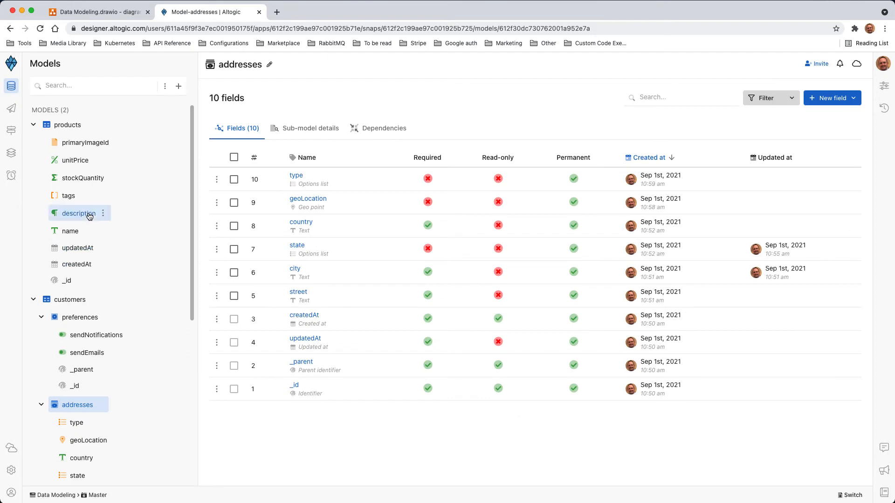
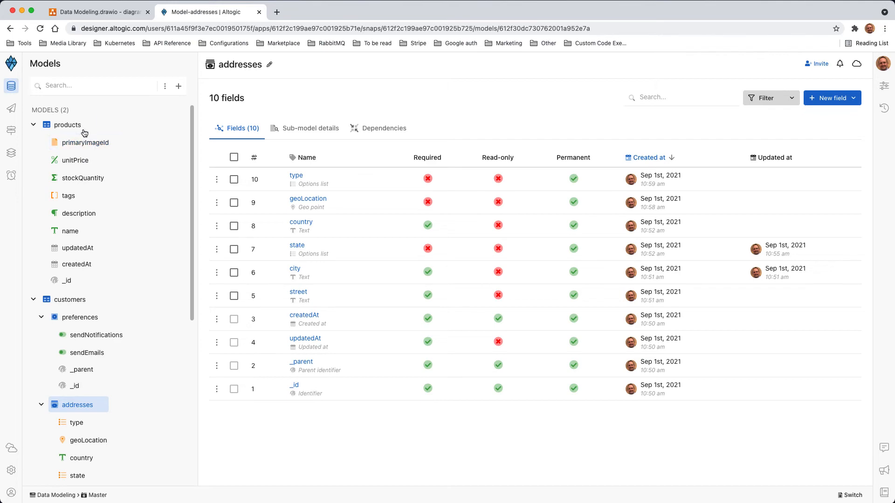
- Create an indexed and required link field named primaryImageURL in the products model
{"action": "right_click", "coordinate": [84, 132]}
{"action": "mouse_move", "coordinate": [120, 154]}
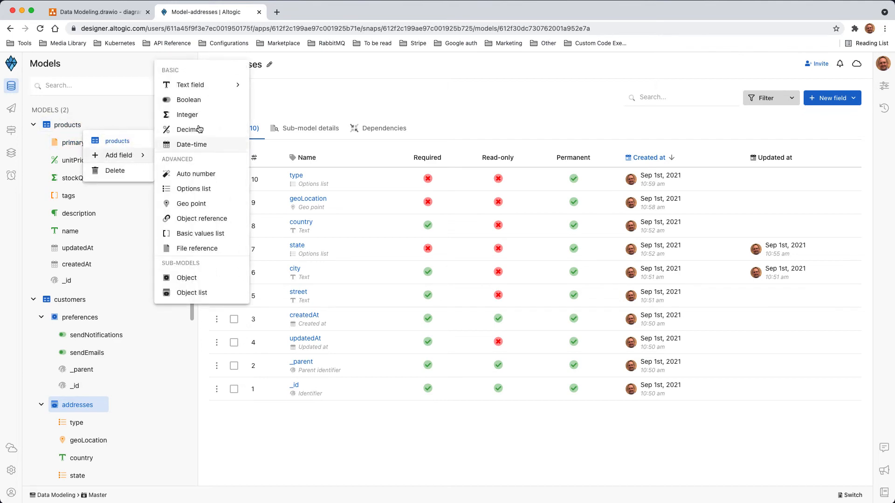
{"action": "mouse_move", "coordinate": [195, 84]}
{"action": "left_click", "coordinate": [287, 144]}
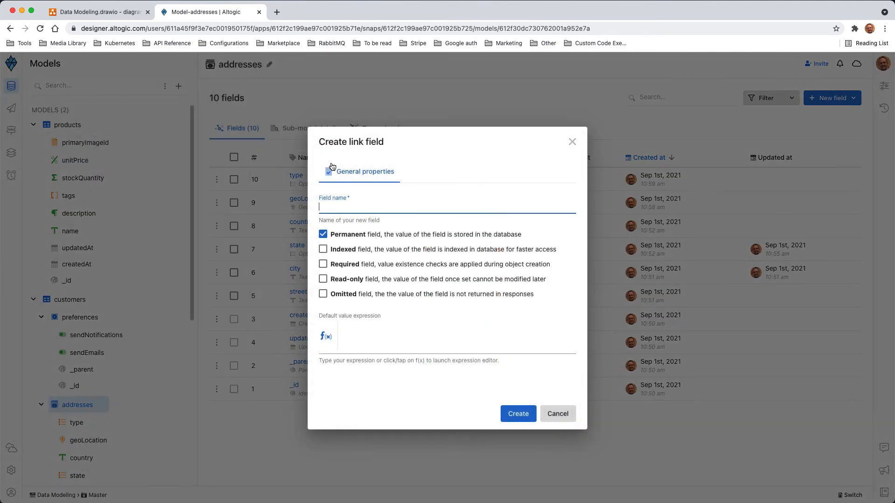
{"action": "type", "text": "primaryImageURL"}
{"action": "left_click", "coordinate": [345, 250]}
{"action": "left_click", "coordinate": [349, 264]}
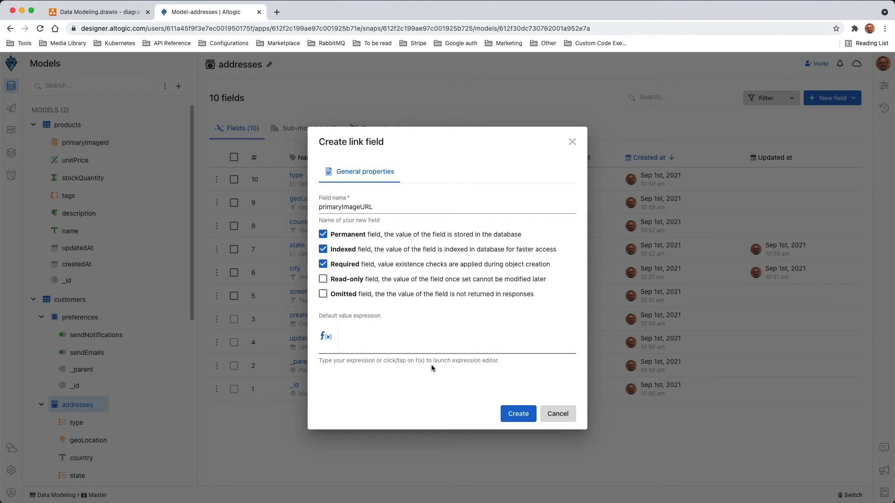
{"action": "left_click", "coordinate": [526, 413]}
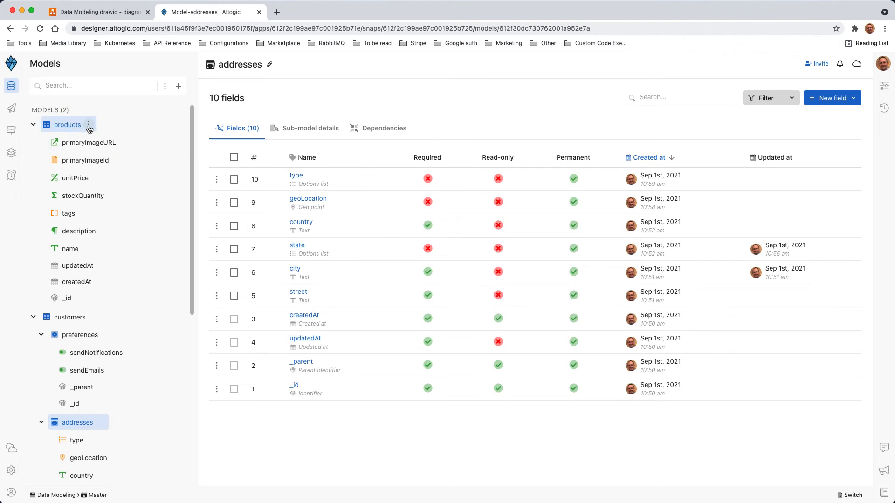
- Create a basic values list field named additionalImageIds in the products model with Identifier as its basic value type
{"action": "left_click", "coordinate": [89, 126]}
{"action": "mouse_move", "coordinate": [119, 155]}
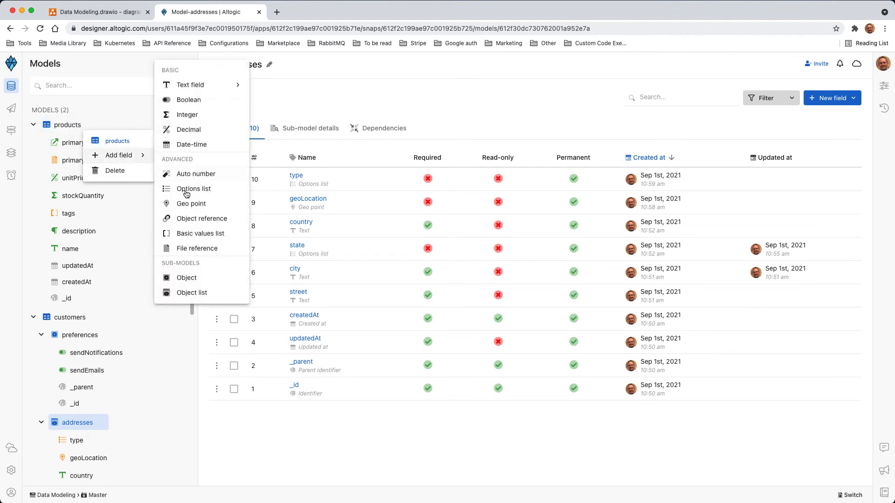
{"action": "left_click", "coordinate": [195, 233]}
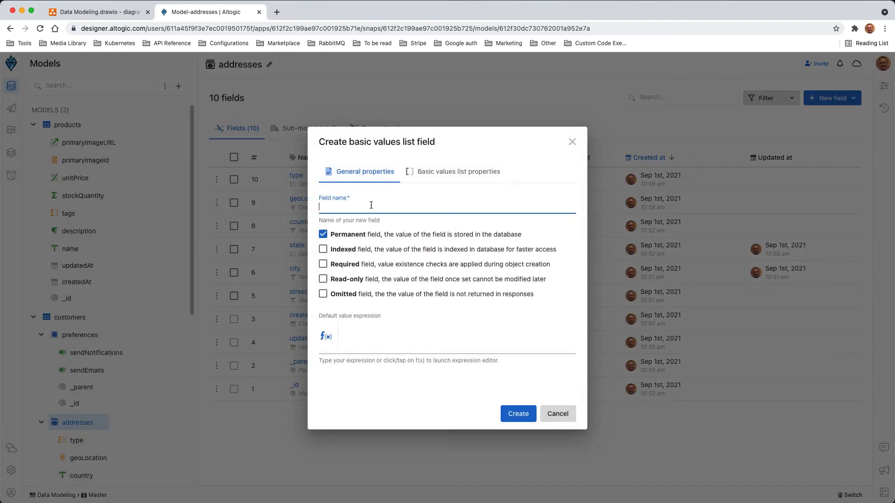
{"action": "type", "text": "additionalImageIds"}
{"action": "left_click", "coordinate": [443, 172]}
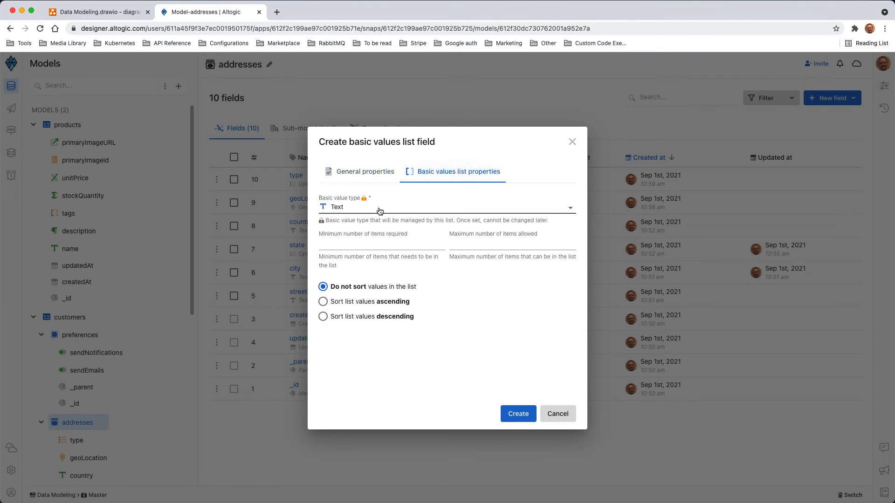
{"action": "left_click", "coordinate": [380, 206]}
{"action": "left_click", "coordinate": [358, 315]}
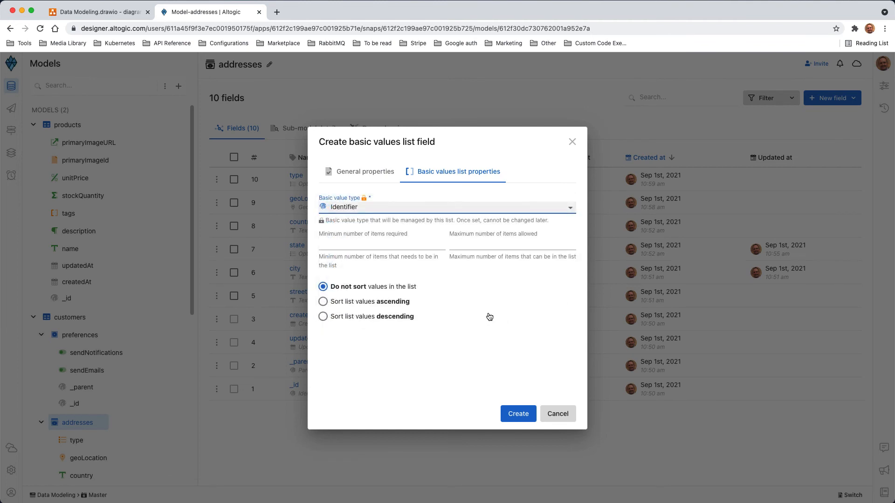
{"action": "left_click", "coordinate": [518, 417]}
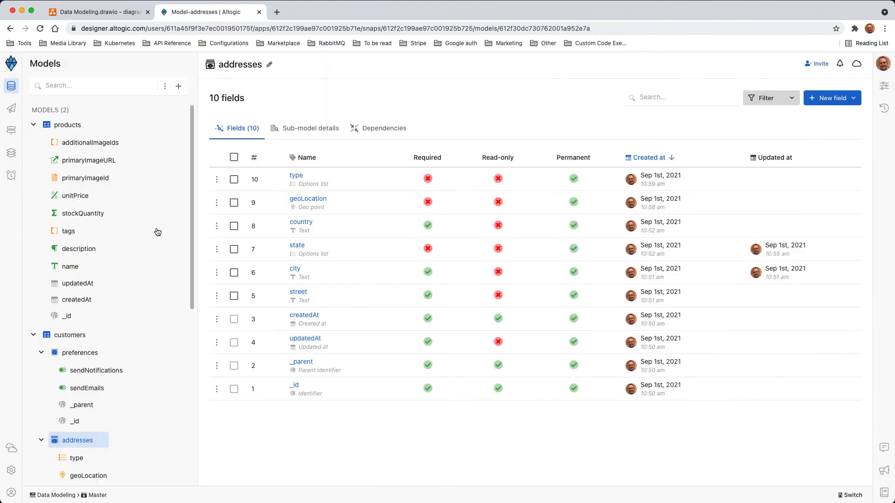
- Create a basic values list field named additionalImageURLs in the products model with Link as its basic value type
{"action": "right_click", "coordinate": [86, 125]}
{"action": "mouse_move", "coordinate": [126, 156]}
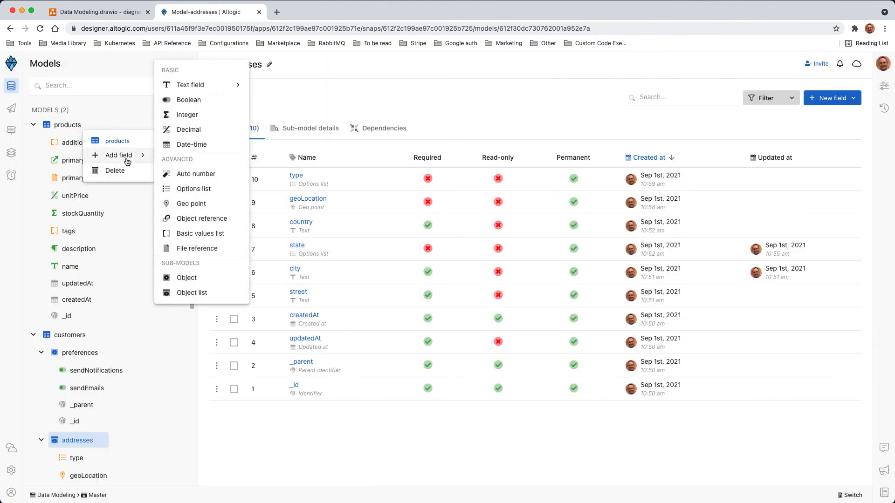
{"action": "mouse_move", "coordinate": [205, 89]}
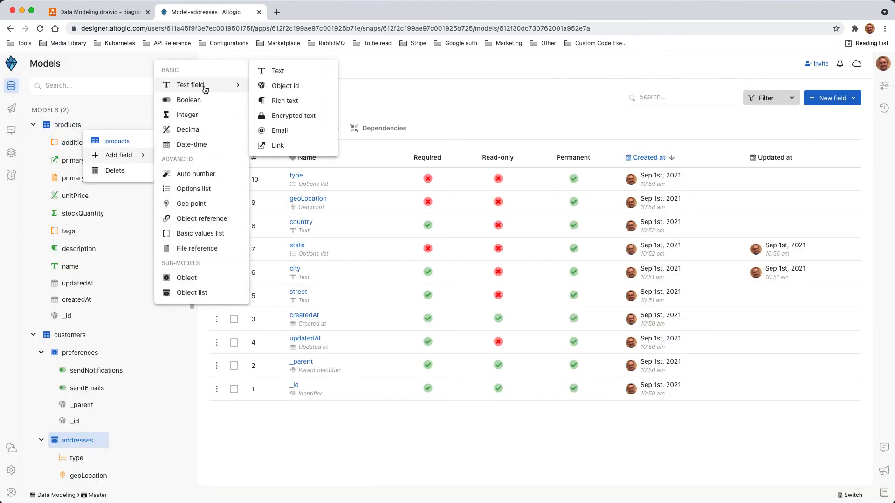
{"action": "left_click", "coordinate": [186, 234]}
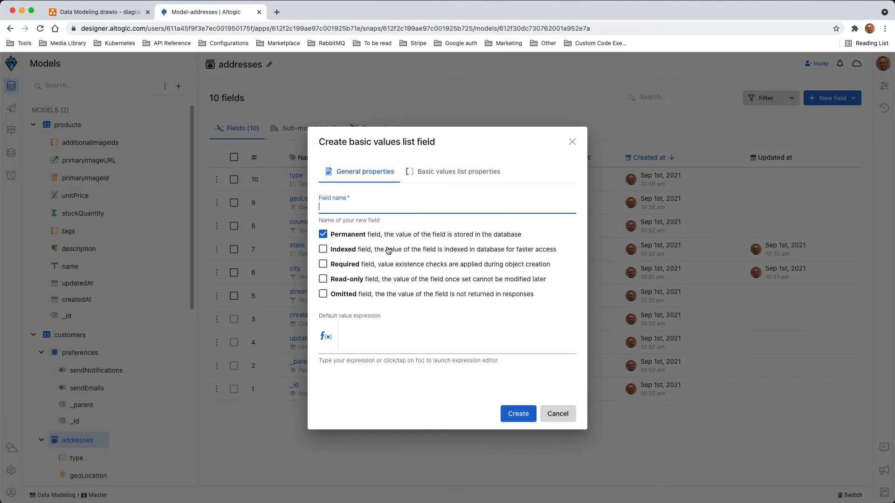
{"action": "type", "text": "additionalImageURLs"}
{"action": "left_click", "coordinate": [452, 171]}
{"action": "left_click", "coordinate": [377, 214]}
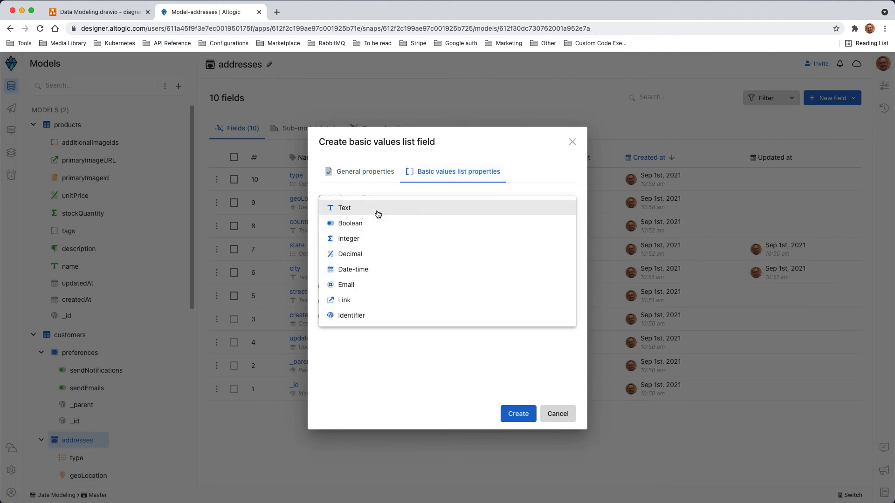
{"action": "left_click", "coordinate": [362, 304]}
{"action": "left_click", "coordinate": [514, 415]}
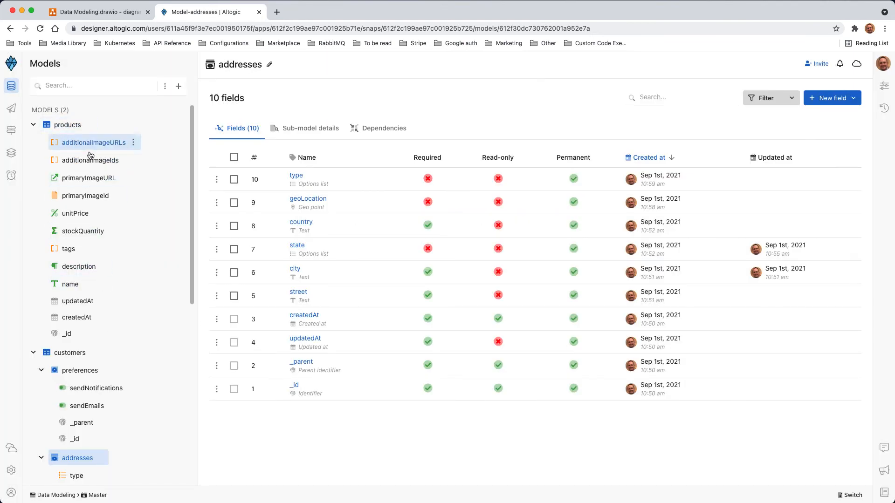
- Collapse the products model and the preferences and addresses sub-models of customers in the model tree
{"action": "scroll", "coordinate": [111, 283], "scroll_direction": "down", "scroll_amount": 2}
{"action": "scroll", "coordinate": [111, 283], "scroll_direction": "up", "scroll_amount": 2}
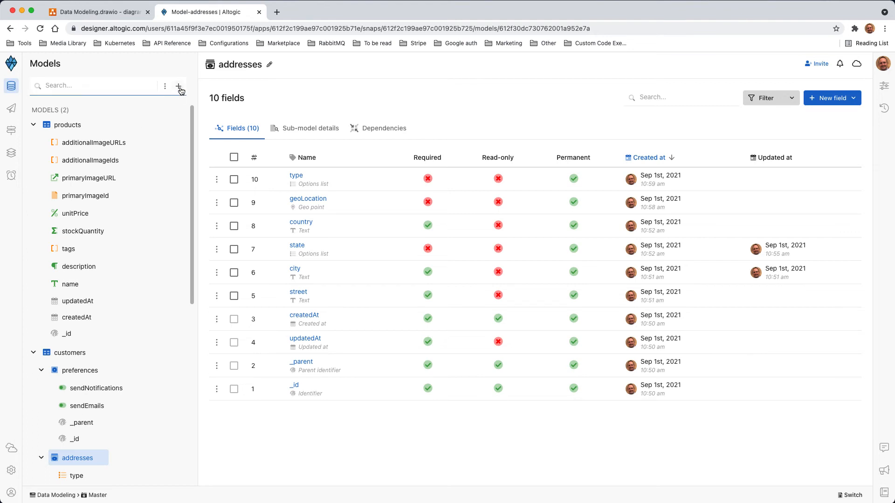
{"action": "left_click", "coordinate": [33, 125]}
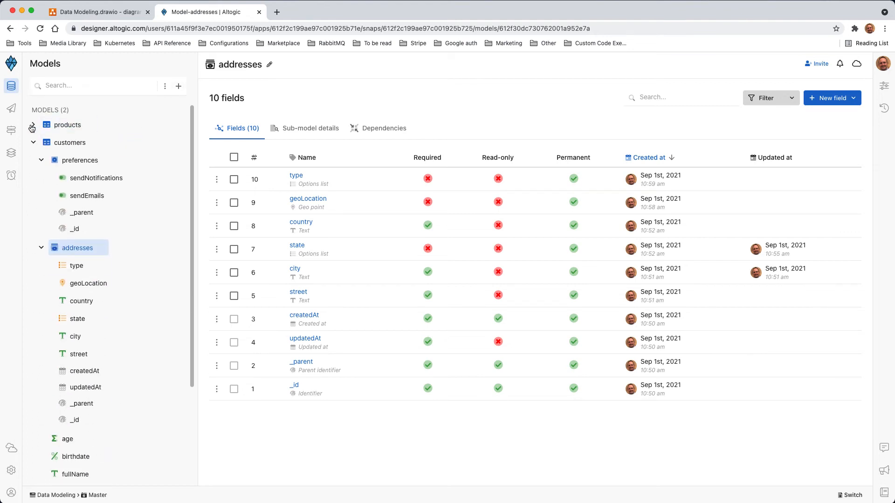
{"action": "left_click", "coordinate": [41, 160]}
{"action": "left_click", "coordinate": [41, 178]}
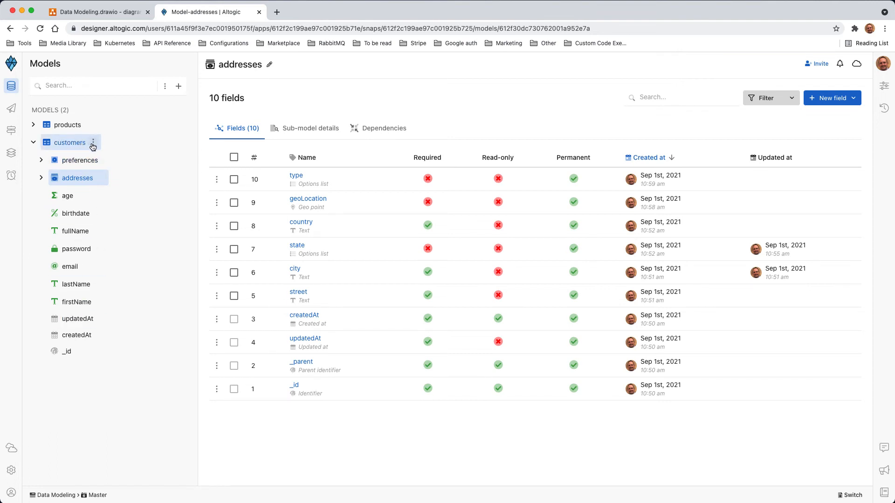
{"action": "left_click", "coordinate": [93, 142]}
{"action": "mouse_move", "coordinate": [130, 173]}
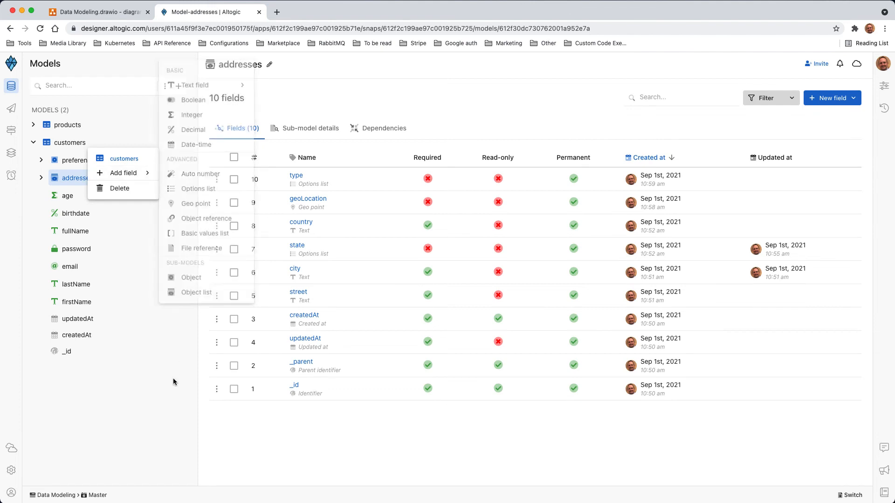
{"action": "left_click", "coordinate": [157, 413]}
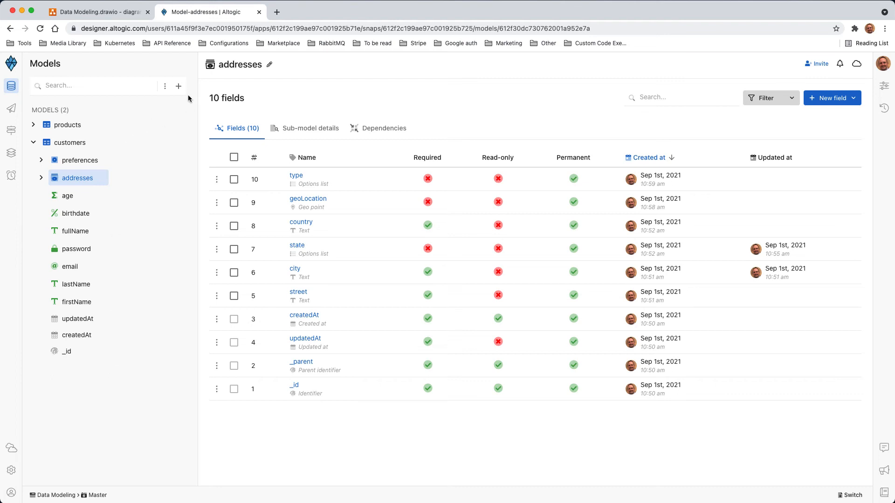
- Create a model from scratch named orders with timestamps enabled and all default endpoints deselected
{"action": "left_click", "coordinate": [179, 87]}
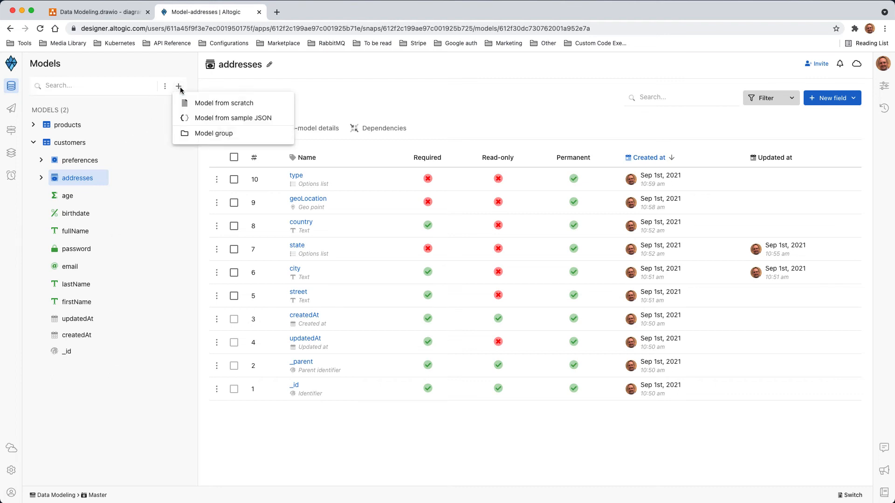
{"action": "left_click", "coordinate": [214, 103]}
{"action": "type", "text": "orders"}
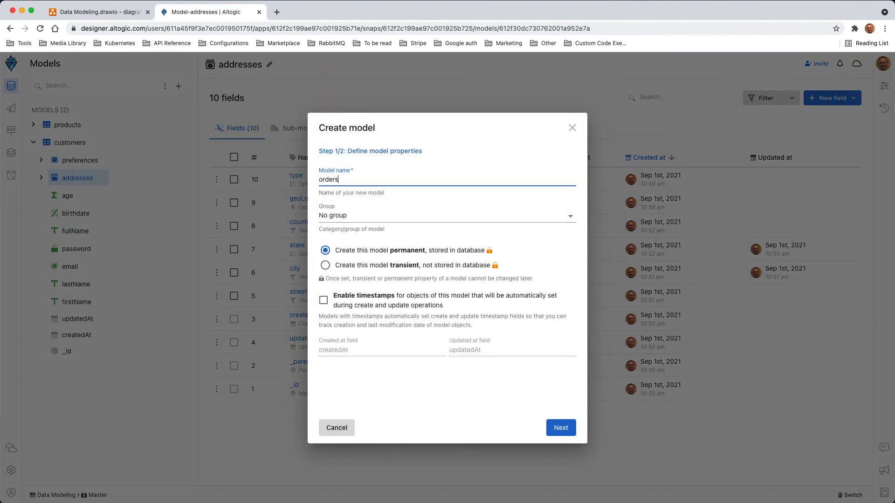
{"action": "left_click", "coordinate": [345, 301]}
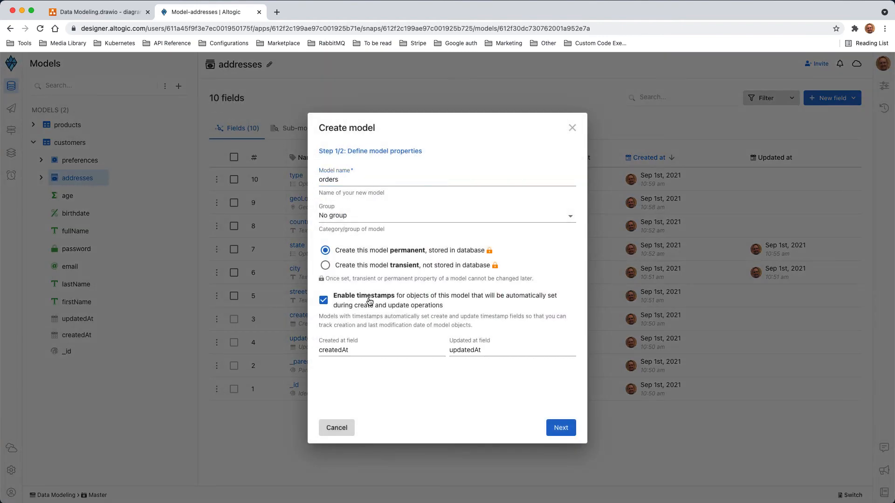
{"action": "left_click", "coordinate": [546, 428]}
{"action": "left_click", "coordinate": [324, 214]}
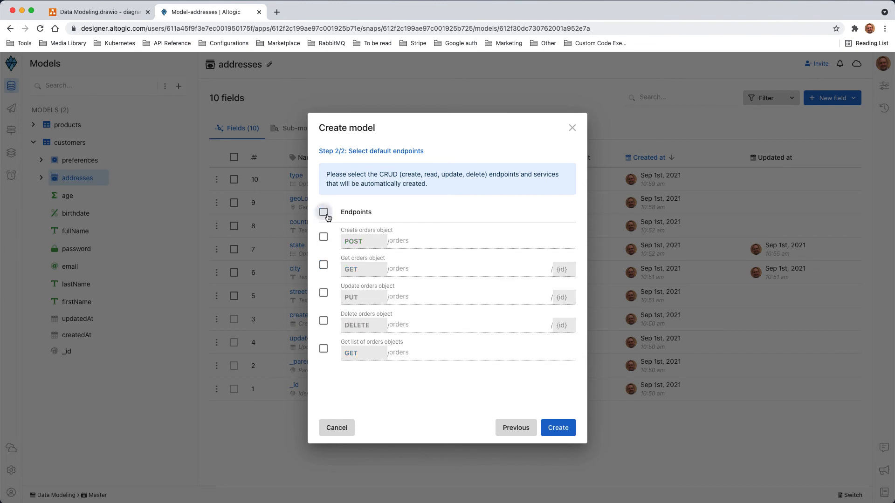
{"action": "left_click", "coordinate": [552, 429]}
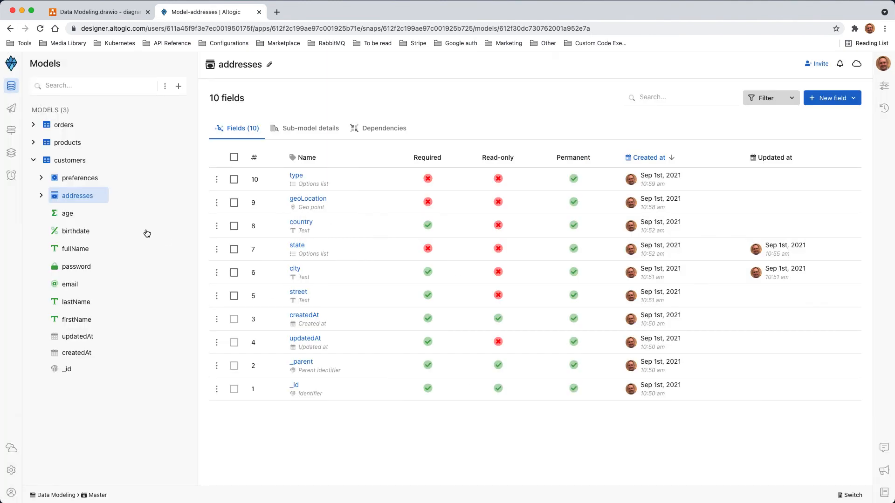
- Create a permanent object list sub-model named products in the orders model with timestamps enabled, and expand it in the model tree
{"action": "left_click", "coordinate": [33, 125]}
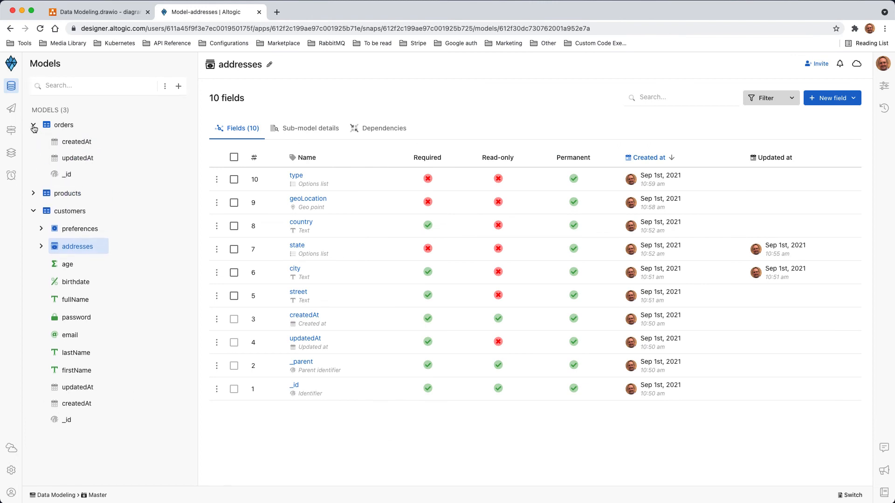
{"action": "mouse_move", "coordinate": [84, 127]}
{"action": "left_click", "coordinate": [82, 126]}
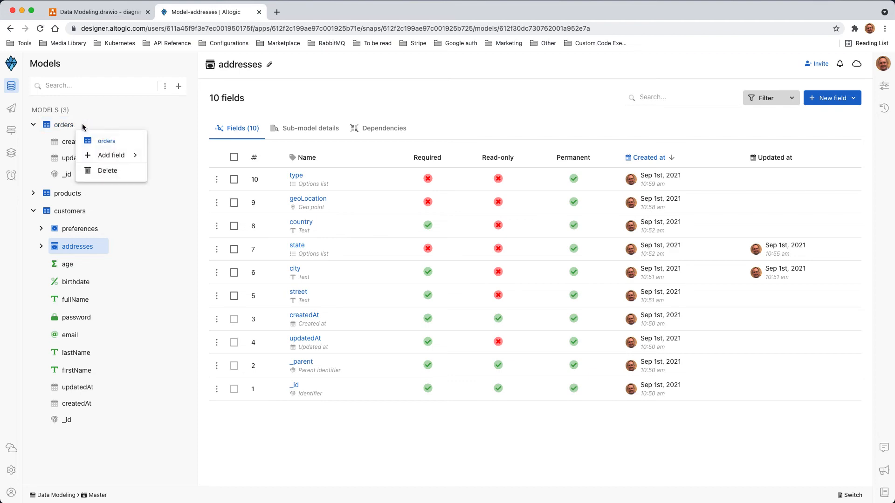
{"action": "mouse_move", "coordinate": [116, 155]}
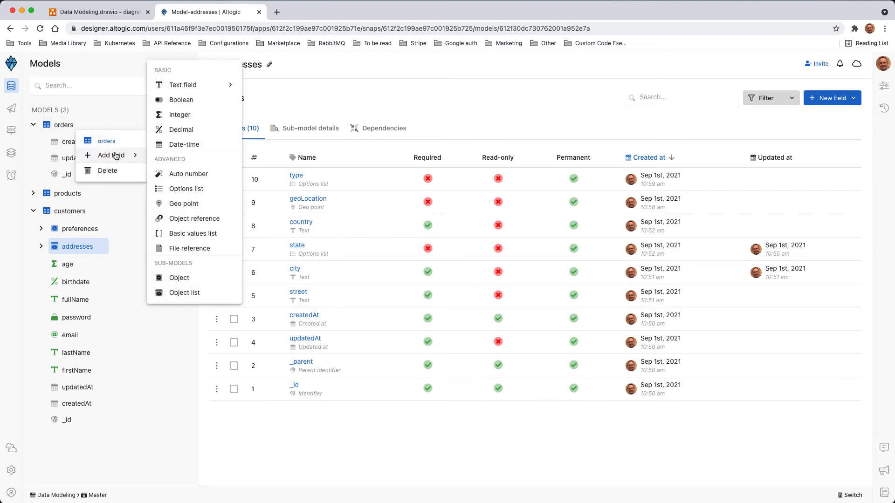
{"action": "left_click", "coordinate": [186, 293]}
{"action": "type", "text": "produts"}
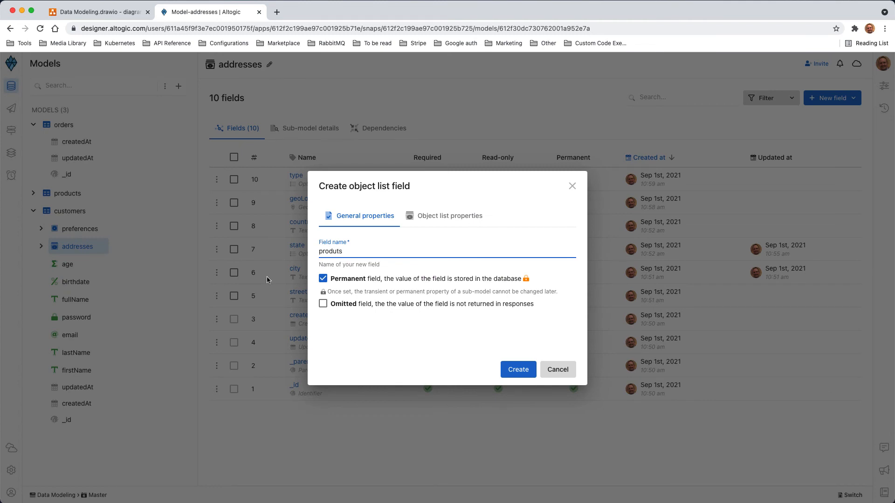
{"action": "key", "text": "BackSpace"}
{"action": "type", "text": "cts"}
{"action": "left_click", "coordinate": [448, 218]}
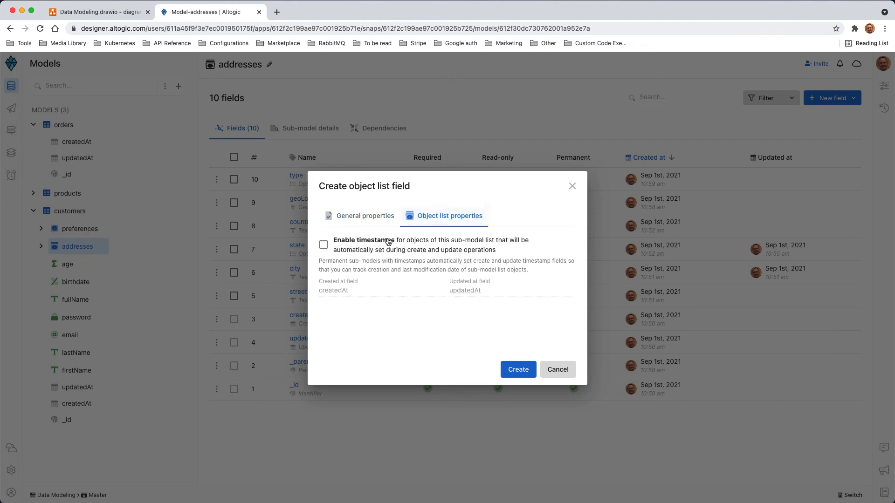
{"action": "left_click", "coordinate": [517, 373]}
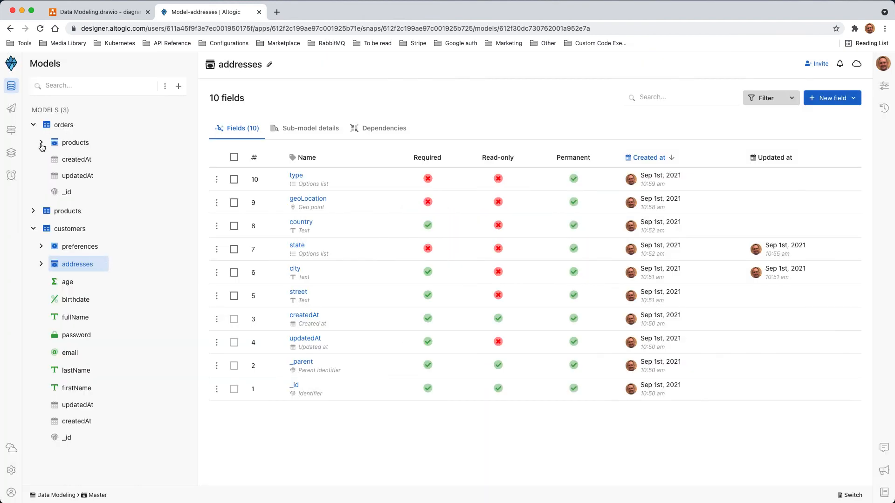
{"action": "left_click", "coordinate": [41, 143]}
{"action": "right_click", "coordinate": [94, 141]}
{"action": "mouse_move", "coordinate": [135, 180]}
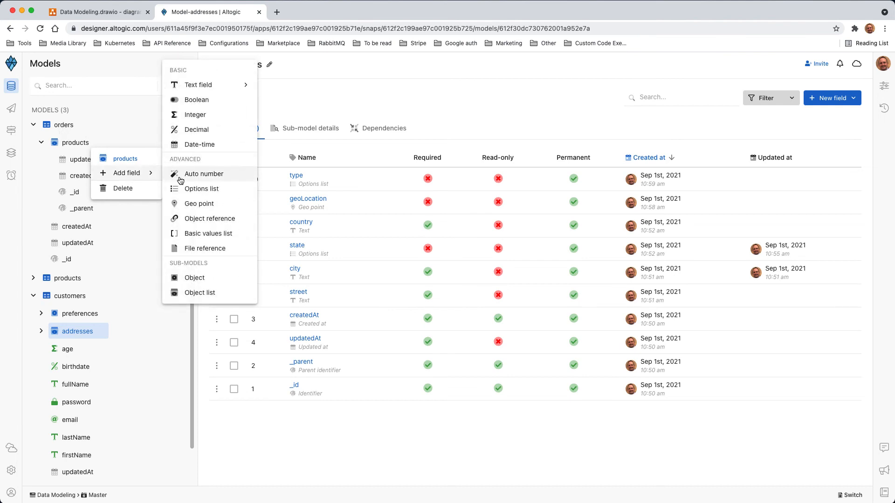
{"action": "left_click", "coordinate": [211, 248]}
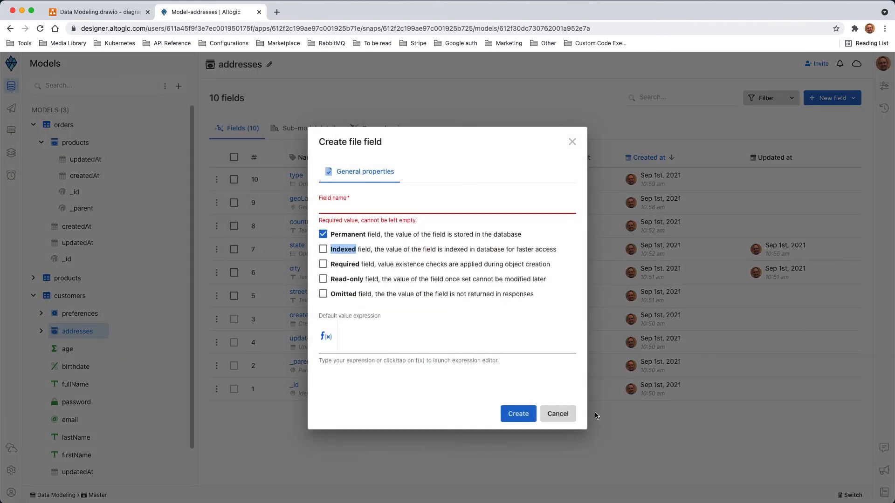
{"action": "left_click", "coordinate": [561, 411]}
- Create an object reference field named productId in the products sub-model of orders, referencing the top-level products model
{"action": "right_click", "coordinate": [99, 143]}
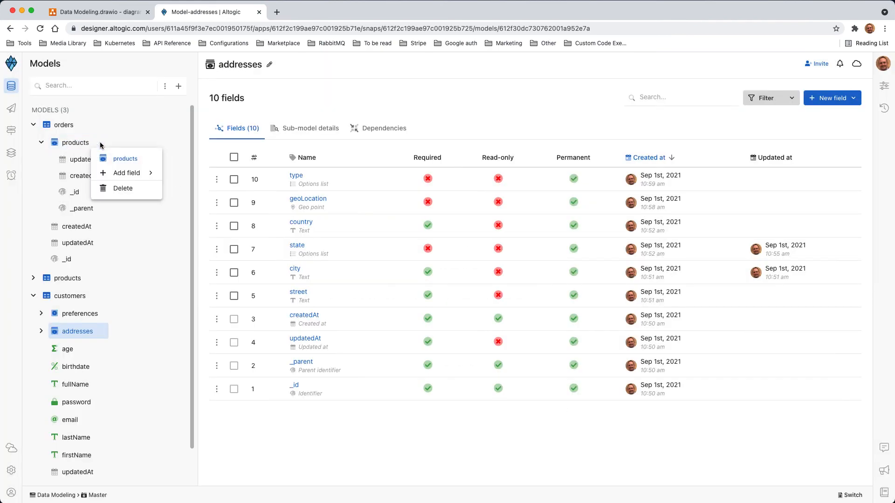
{"action": "mouse_move", "coordinate": [126, 174]}
{"action": "left_click", "coordinate": [208, 219]}
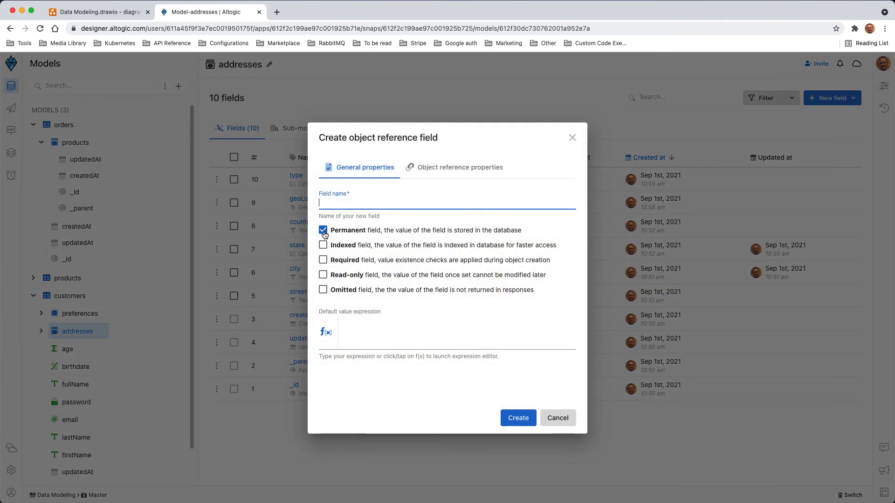
{"action": "type", "text": "prodcut"}
{"action": "key", "text": "BackSpace"}
{"action": "key", "text": "BackSpace"}
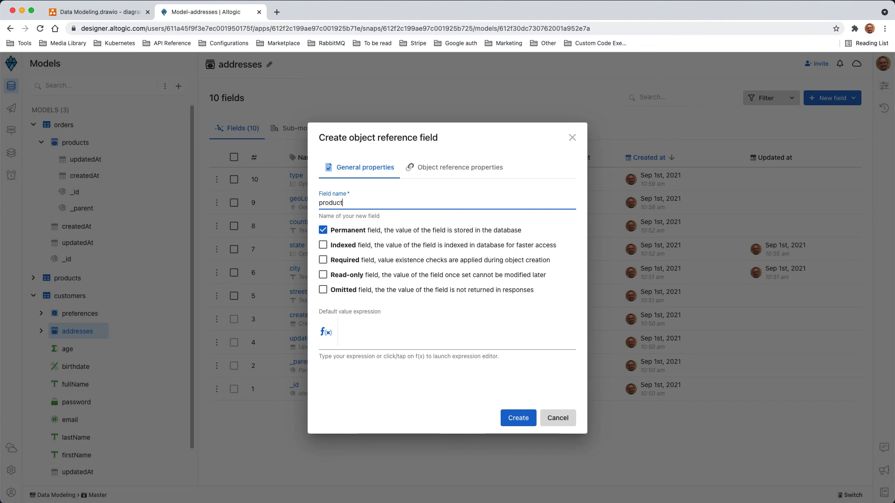
{"action": "type", "text": "s"}
{"action": "left_click", "coordinate": [450, 169]}
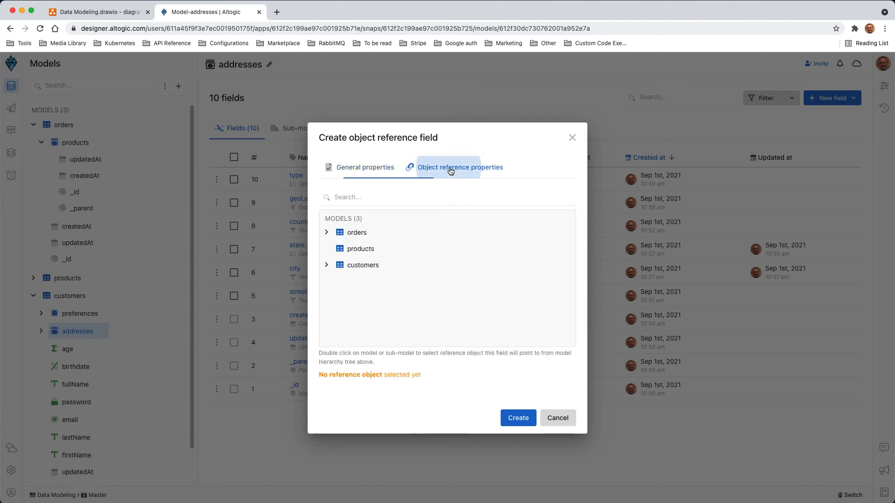
{"action": "left_click", "coordinate": [359, 252]}
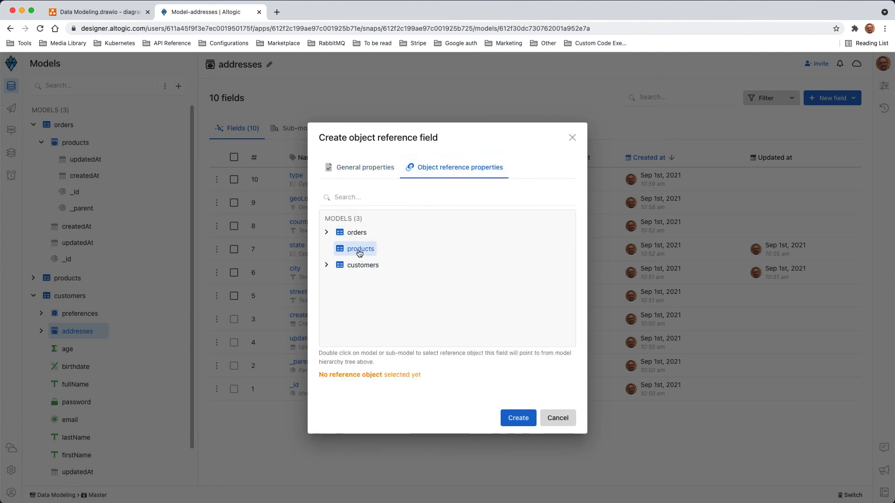
{"action": "double_click", "coordinate": [359, 252]}
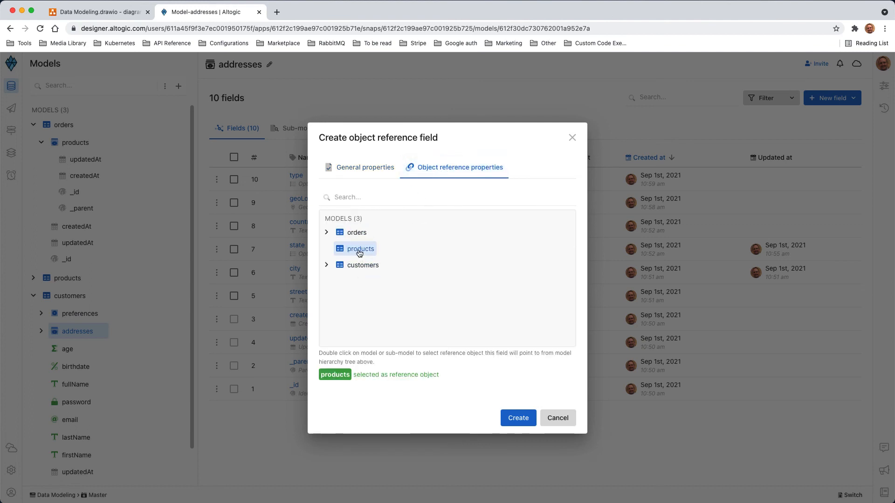
{"action": "left_click", "coordinate": [520, 421]}
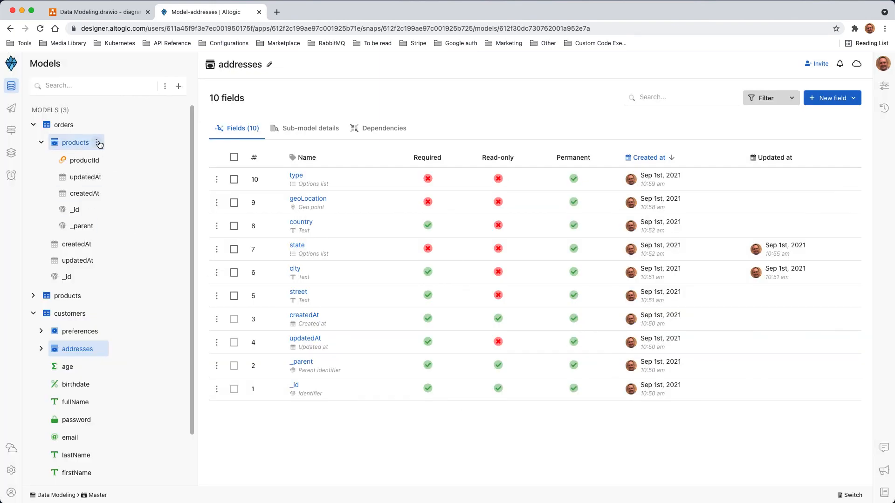
- Create a required integer field named orderQuantity in the products sub-model of orders, allowing only positive numbers
{"action": "left_click", "coordinate": [100, 145]}
{"action": "mouse_move", "coordinate": [133, 175]}
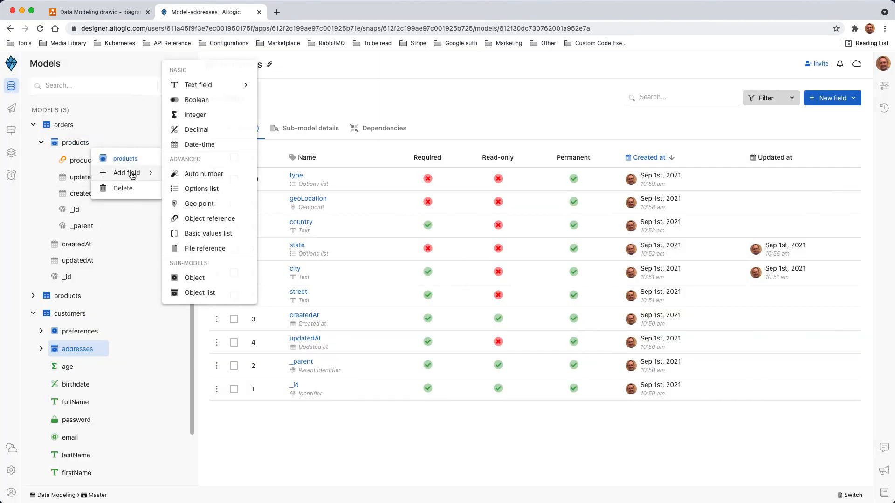
{"action": "left_click", "coordinate": [197, 115]}
{"action": "type", "text": "orderQuantity"}
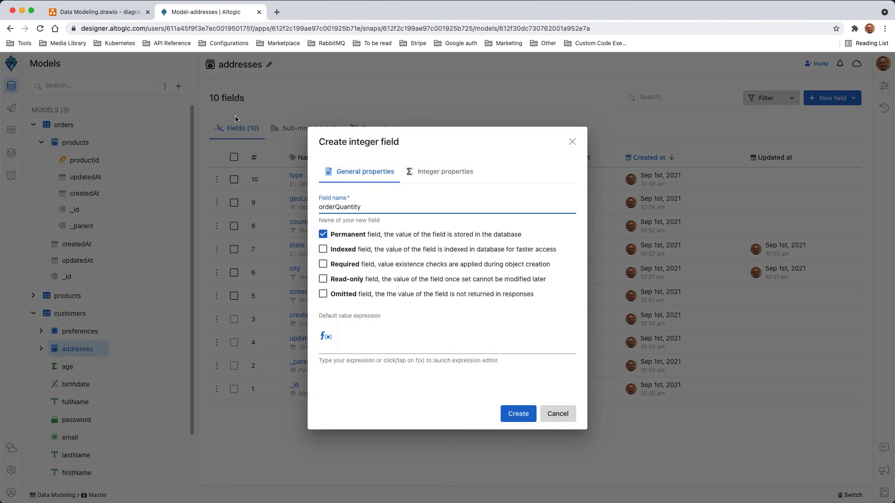
{"action": "left_click", "coordinate": [323, 264]}
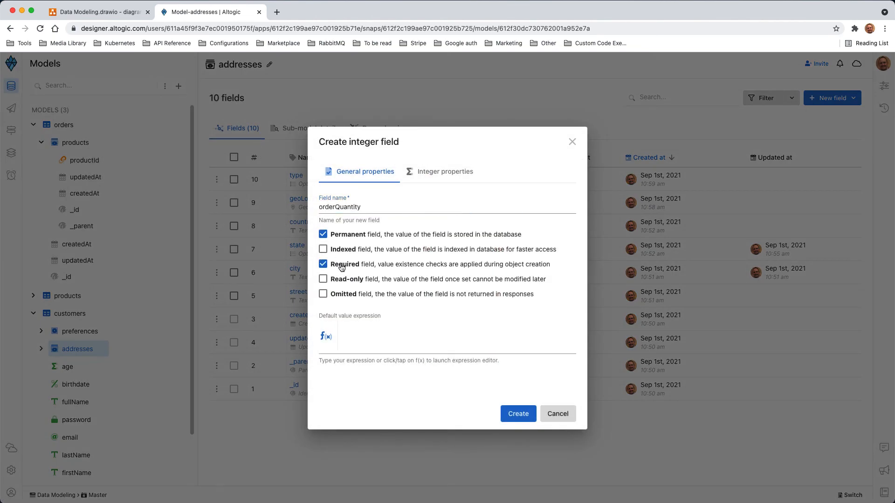
{"action": "left_click", "coordinate": [452, 176]}
{"action": "left_click", "coordinate": [365, 216]}
{"action": "left_click", "coordinate": [367, 229]}
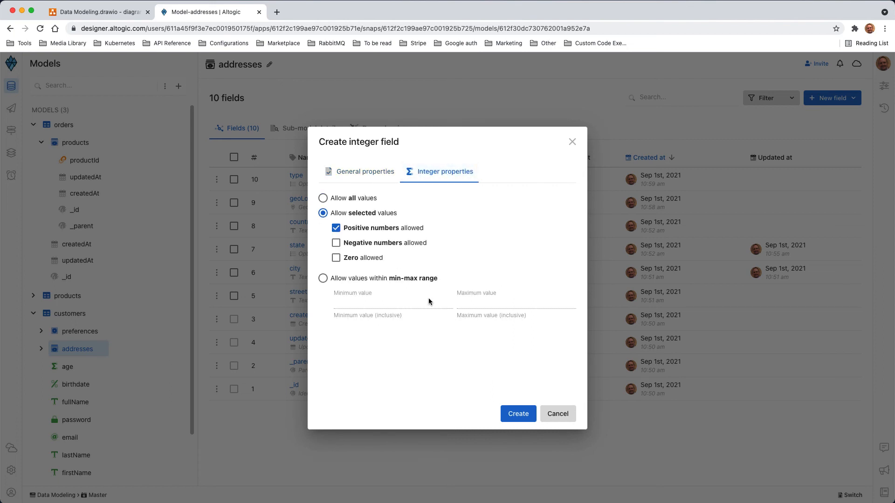
{"action": "left_click", "coordinate": [522, 413]}
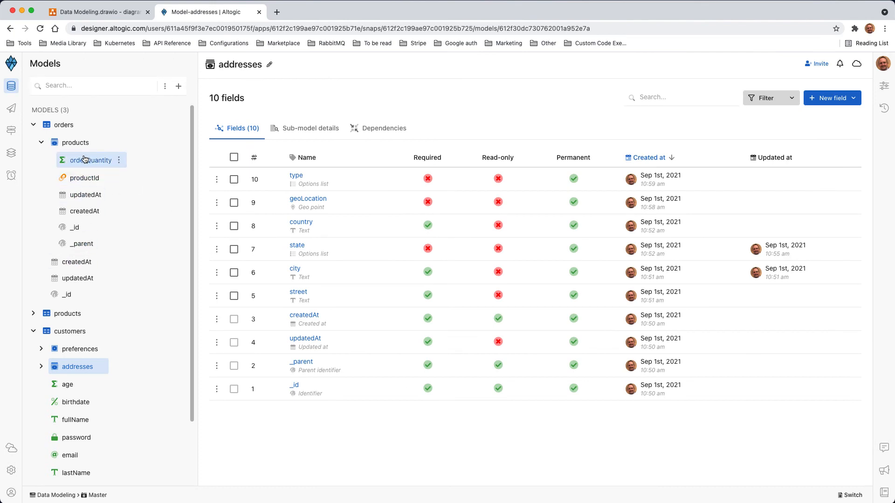
- Collapse the products sub-model and create a required object reference field named shippingAddress in orders, referencing the addresses sub-model of customers
{"action": "left_click", "coordinate": [42, 144]}
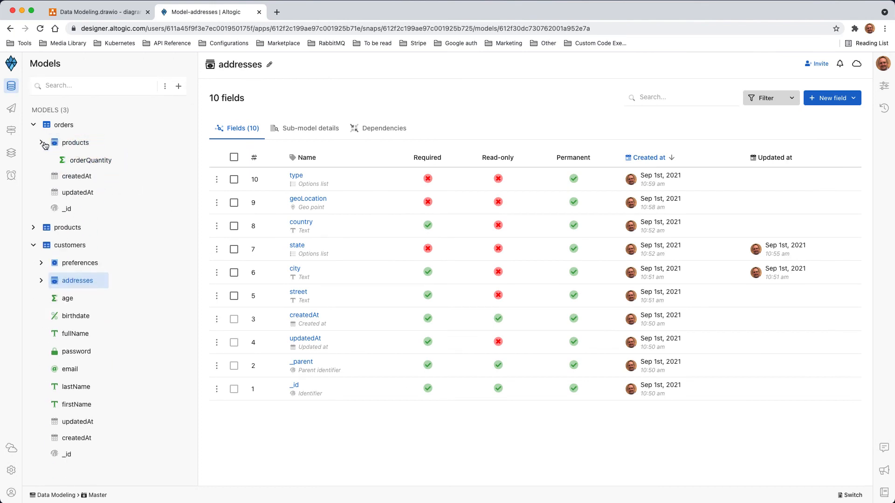
{"action": "right_click", "coordinate": [80, 125]}
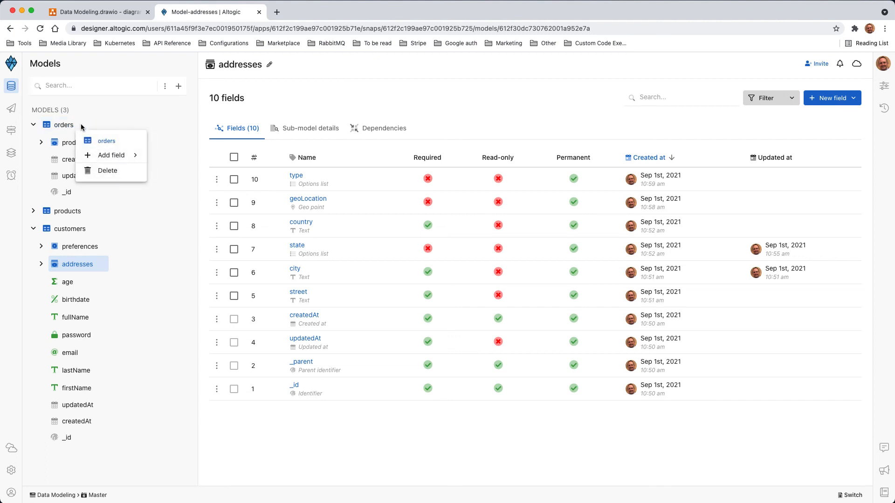
{"action": "mouse_move", "coordinate": [107, 159]}
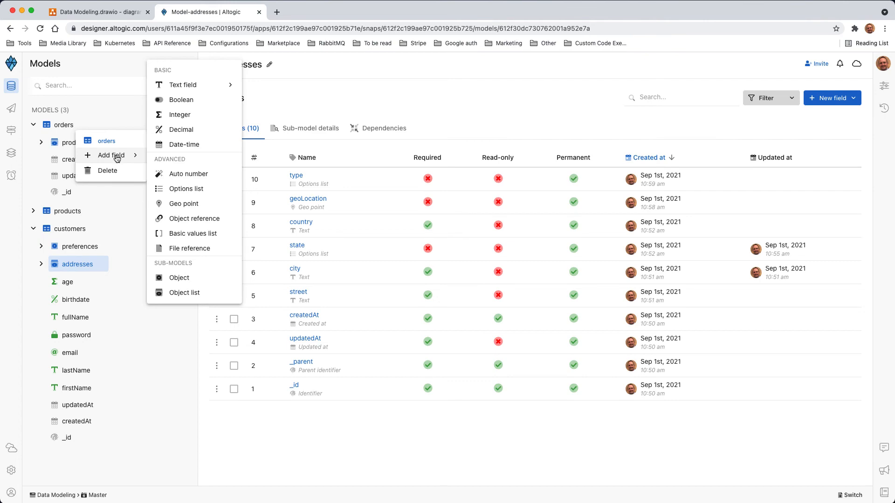
{"action": "left_click", "coordinate": [191, 219]}
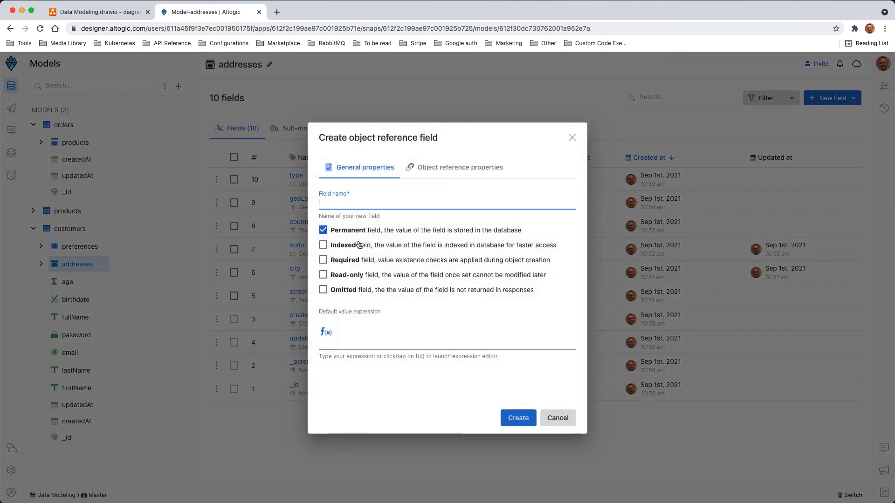
{"action": "type", "text": "shippingAddress"}
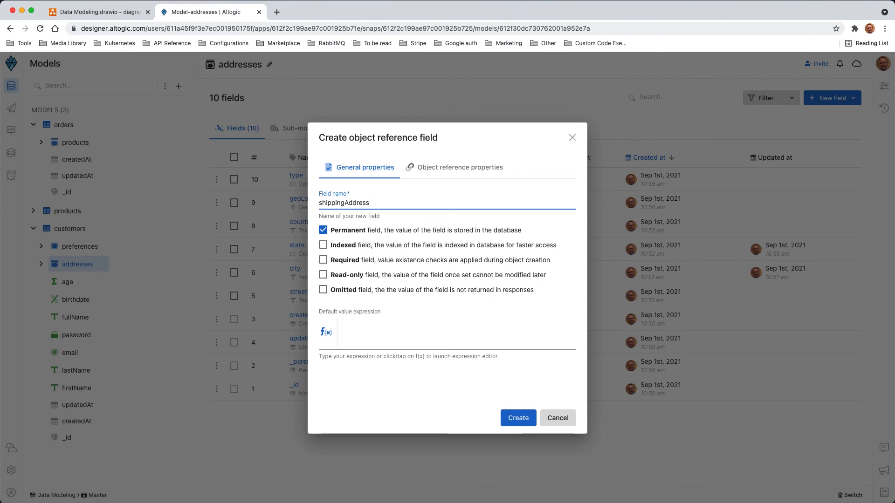
{"action": "left_click", "coordinate": [349, 260]}
{"action": "left_click", "coordinate": [461, 167]}
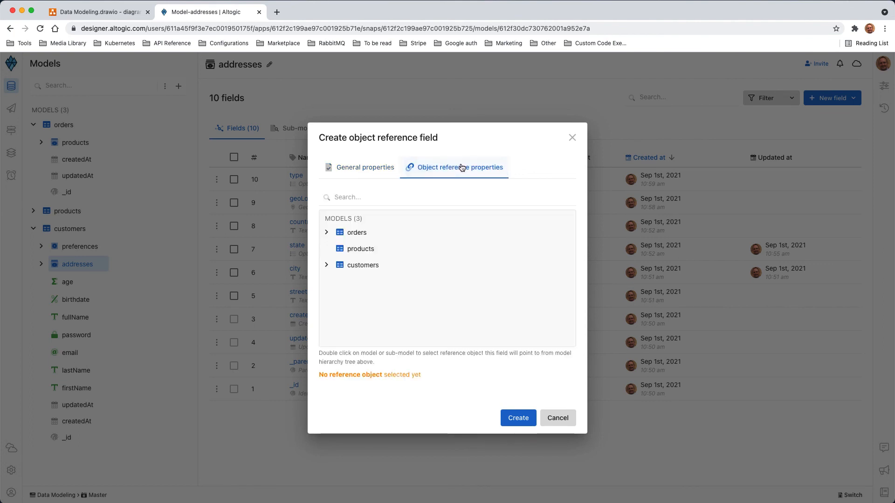
{"action": "left_click", "coordinate": [327, 266]}
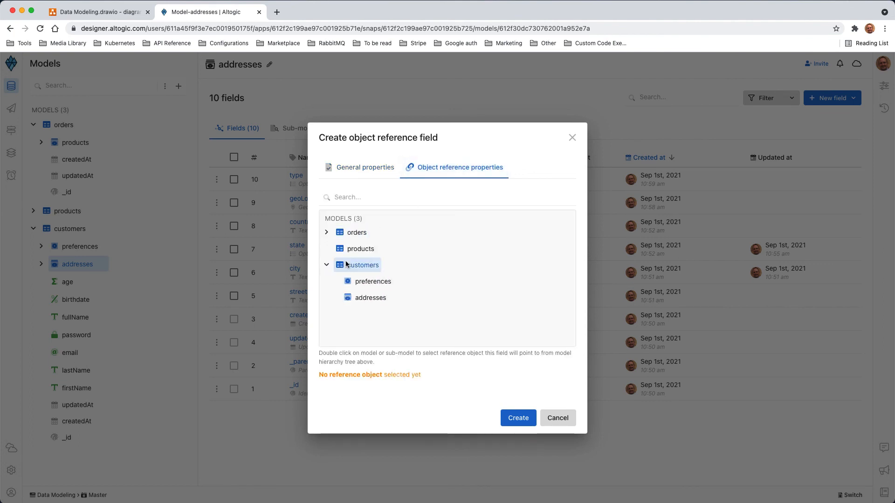
{"action": "double_click", "coordinate": [365, 303]}
{"action": "left_click", "coordinate": [518, 419]}
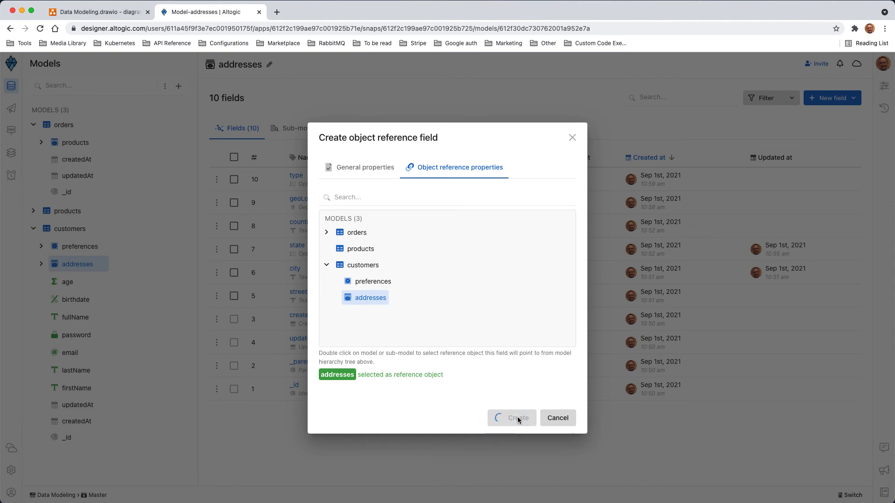
- Create a required object reference field named billingAddress in orders, referencing the addresses sub-model of customers, and expand the products sub-model of orders
{"action": "right_click", "coordinate": [80, 125]}
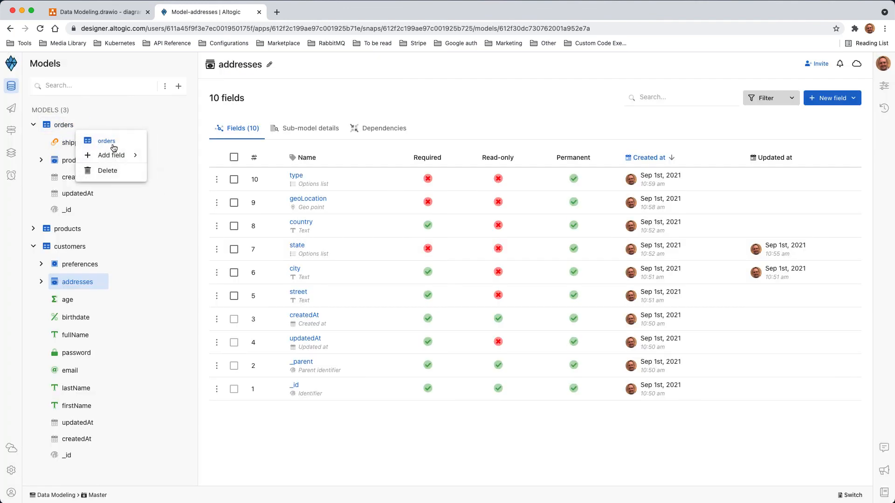
{"action": "mouse_move", "coordinate": [116, 155]}
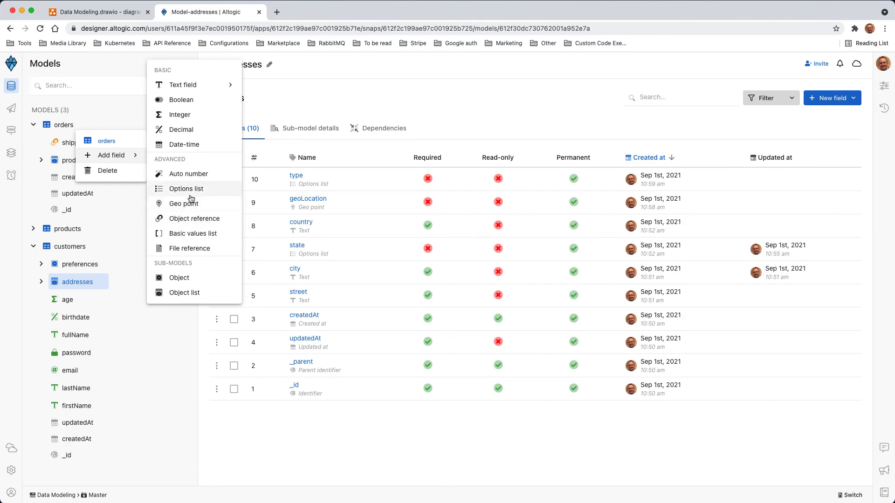
{"action": "left_click", "coordinate": [192, 218]}
{"action": "type", "text": "b"}
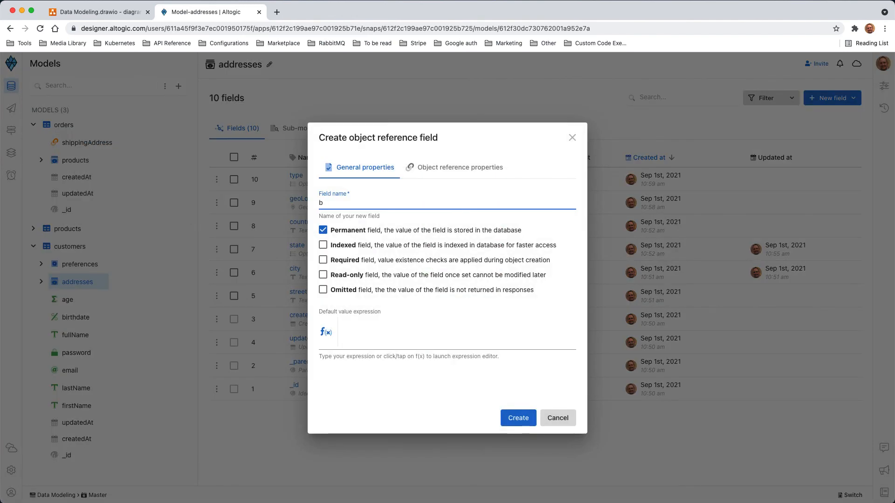
{"action": "type", "text": ",lşlingAddress"}
{"action": "left_click", "coordinate": [323, 259]}
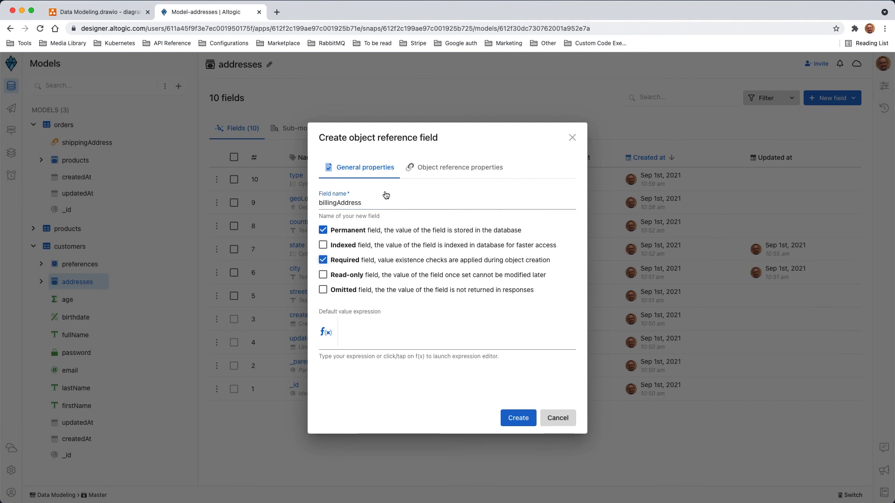
{"action": "left_click", "coordinate": [439, 169]}
{"action": "left_click", "coordinate": [326, 265]}
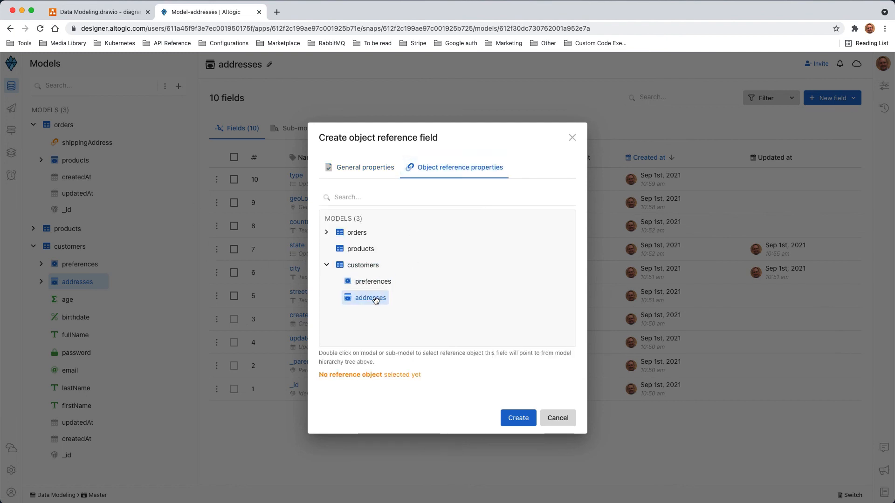
{"action": "double_click", "coordinate": [377, 302]}
{"action": "left_click", "coordinate": [515, 419]}
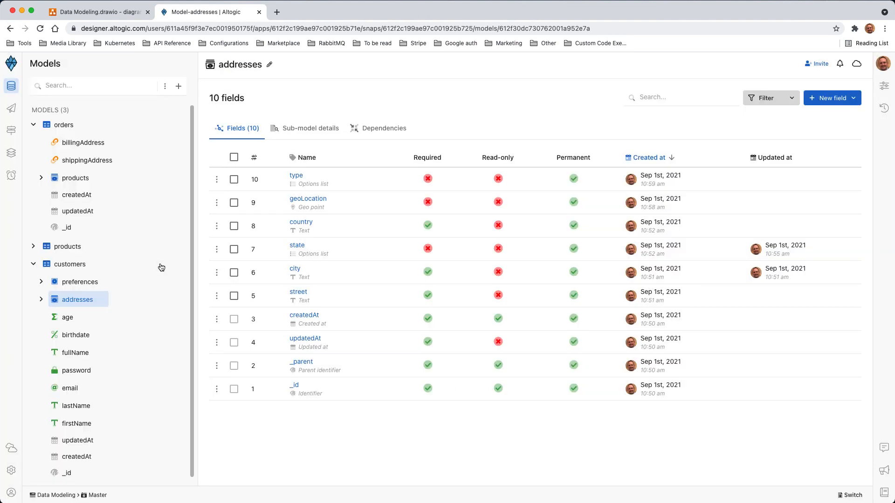
{"action": "left_click", "coordinate": [41, 177]}
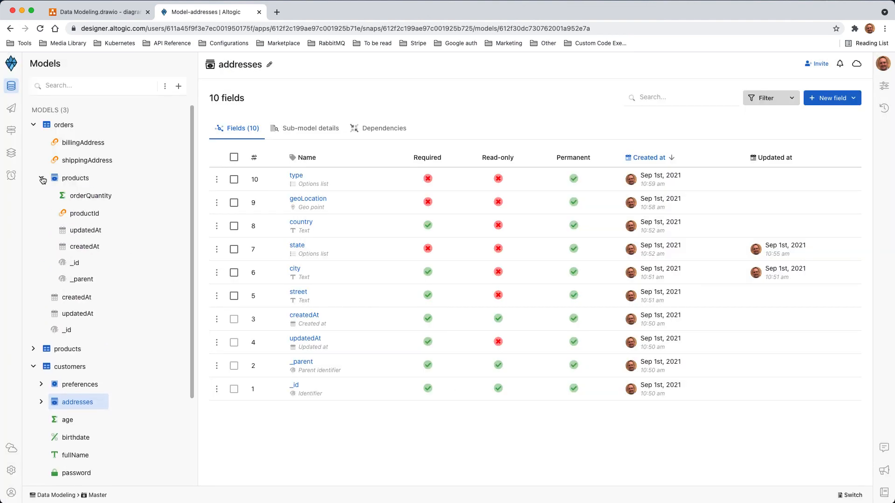
- Create a required decimal field named unitPrice in the products sub-model of orders
{"action": "left_click", "coordinate": [96, 179]}
{"action": "mouse_move", "coordinate": [124, 209]}
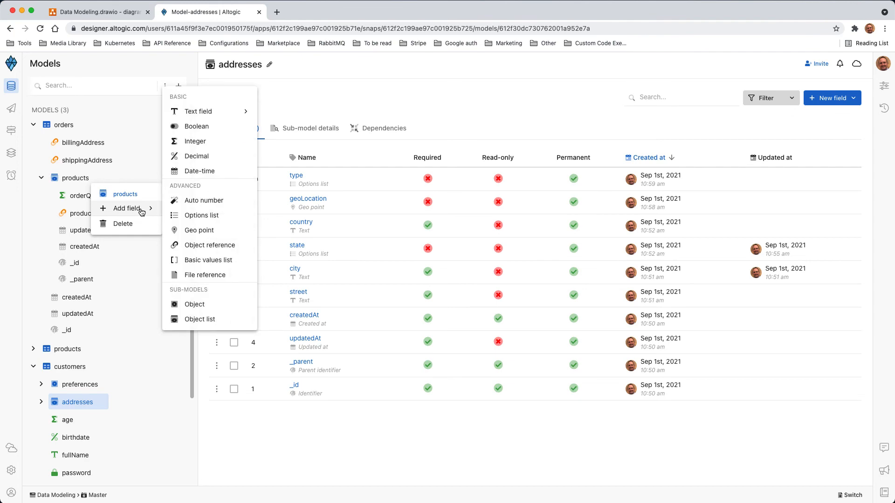
{"action": "left_click", "coordinate": [205, 157]}
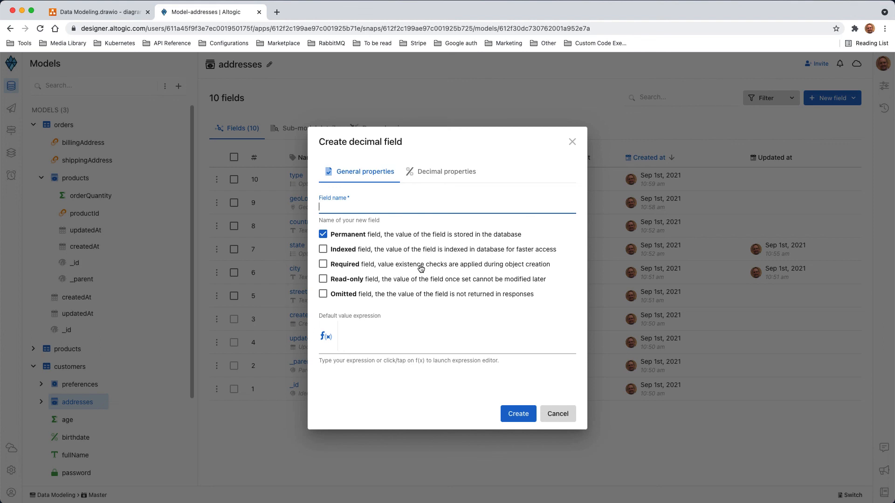
{"action": "type", "text": "p"}
{"action": "key", "text": "BackSpace"}
{"action": "type", "text": "unitPro"}
{"action": "key", "text": "BackSpace"}
{"action": "type", "text": "ice"}
{"action": "left_click", "coordinate": [348, 266]}
{"action": "left_click", "coordinate": [516, 420]}
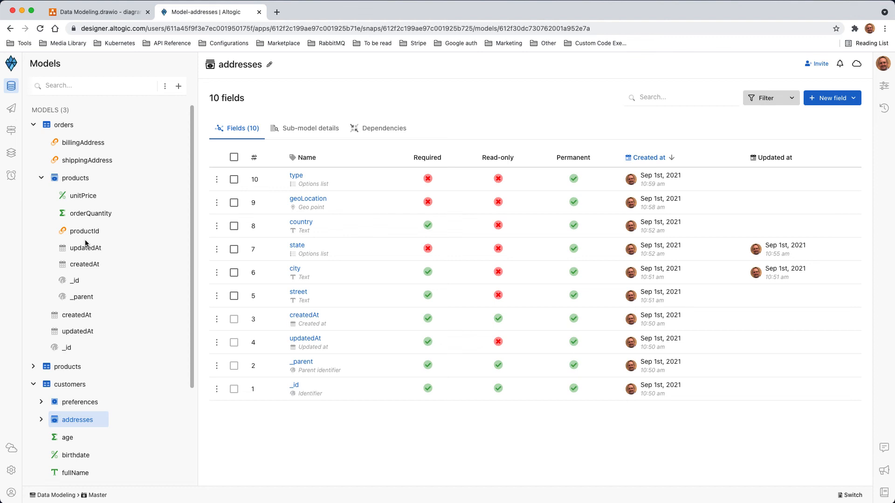
- Create an object reference field named customerId in the orders model, referencing the customers model
{"action": "left_click", "coordinate": [85, 124]}
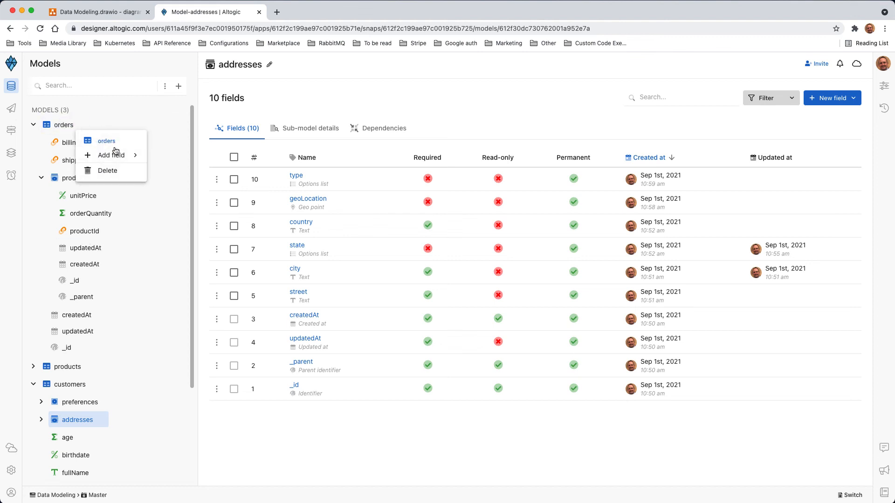
{"action": "mouse_move", "coordinate": [116, 154]}
{"action": "left_click", "coordinate": [203, 218]}
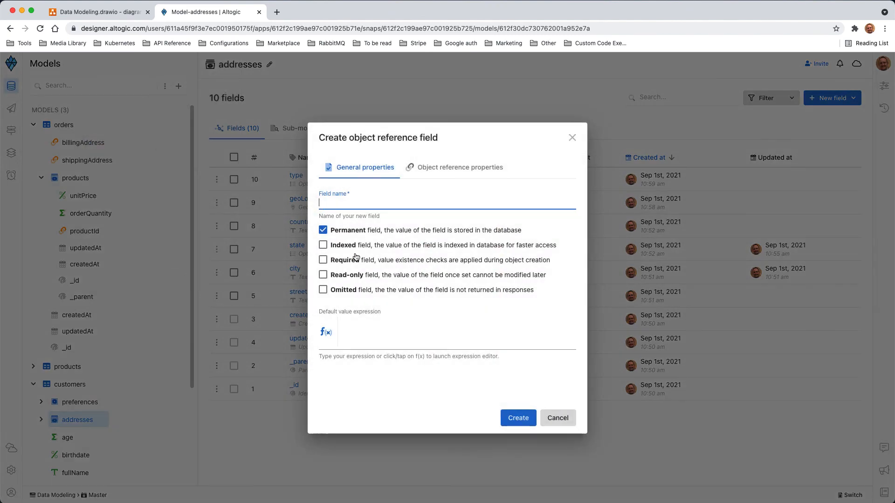
{"action": "type", "text": "cuso"}
{"action": "type", "text": "tomerId"}
{"action": "left_click", "coordinate": [468, 172]}
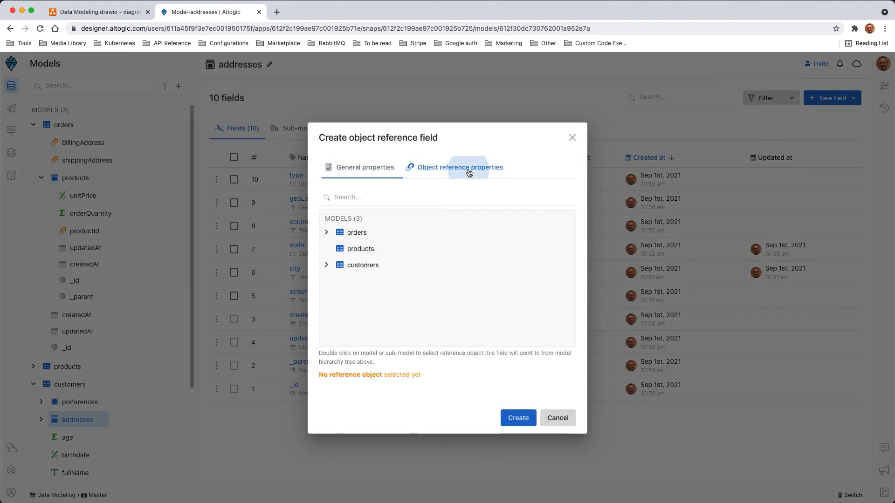
{"action": "double_click", "coordinate": [366, 270]}
{"action": "left_click", "coordinate": [519, 420]}
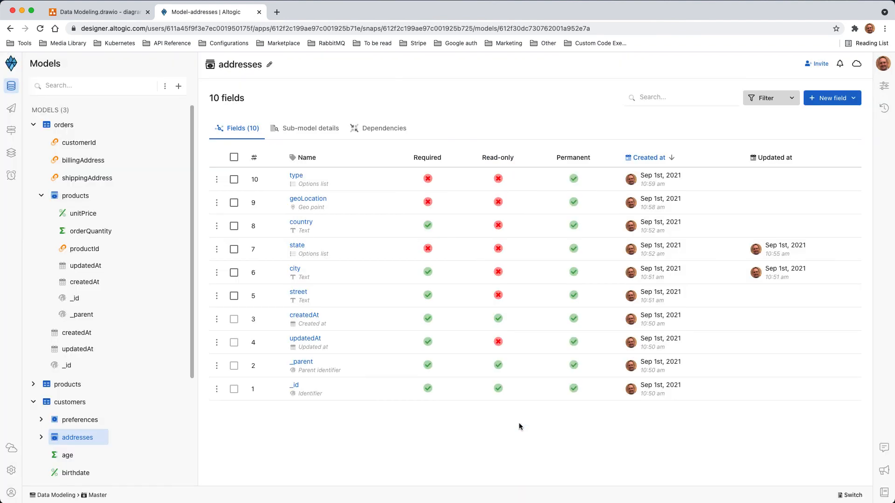
- Open the productId field of orders' products sub-model, and create a required text field named productName in that sub-model
{"action": "left_click", "coordinate": [42, 196]}
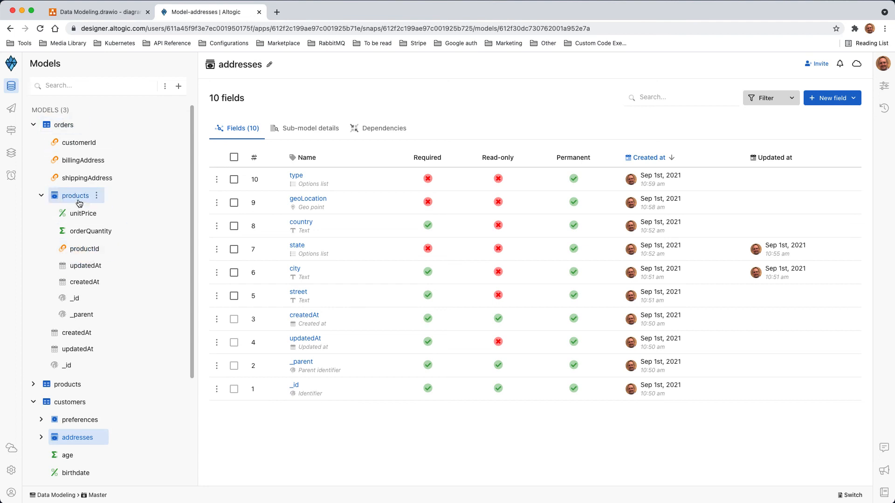
{"action": "left_click", "coordinate": [81, 252]}
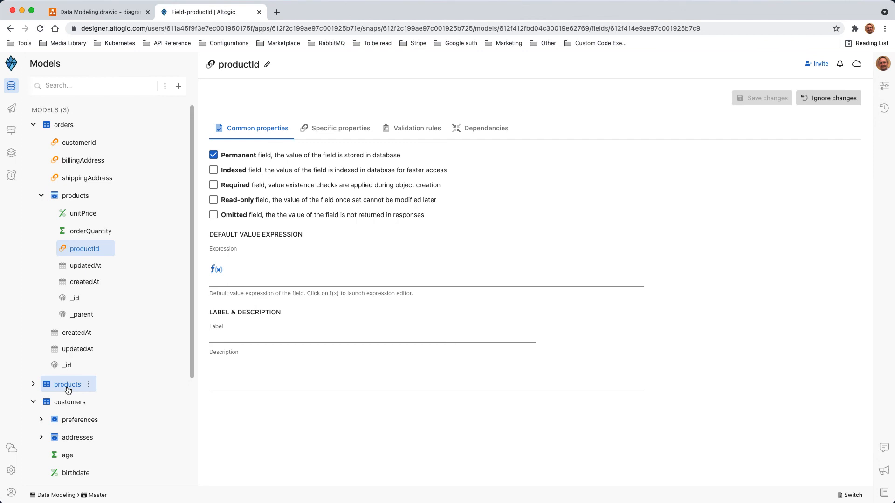
{"action": "left_click", "coordinate": [97, 196]}
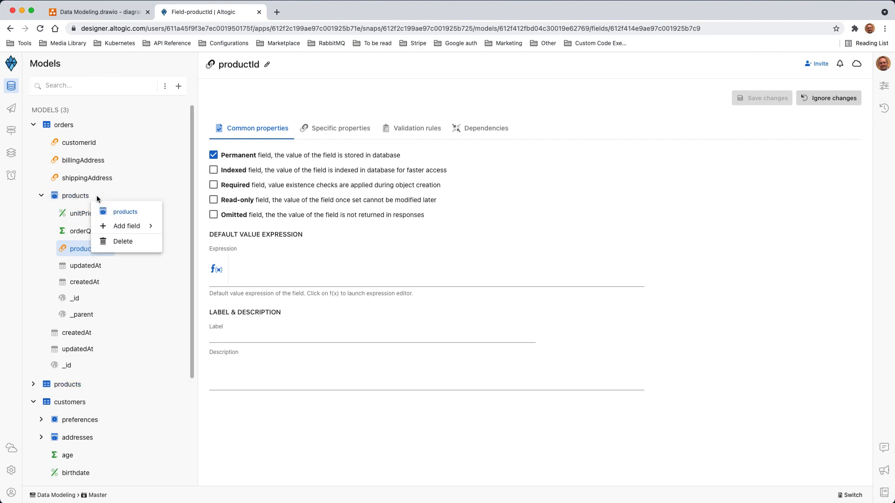
{"action": "mouse_move", "coordinate": [125, 226]}
{"action": "mouse_move", "coordinate": [200, 137]}
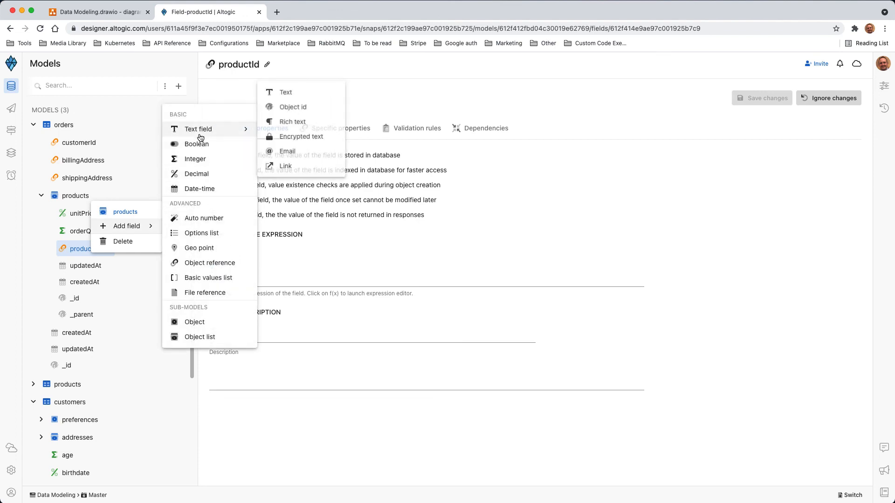
{"action": "left_click", "coordinate": [290, 93]}
{"action": "type", "text": "p"}
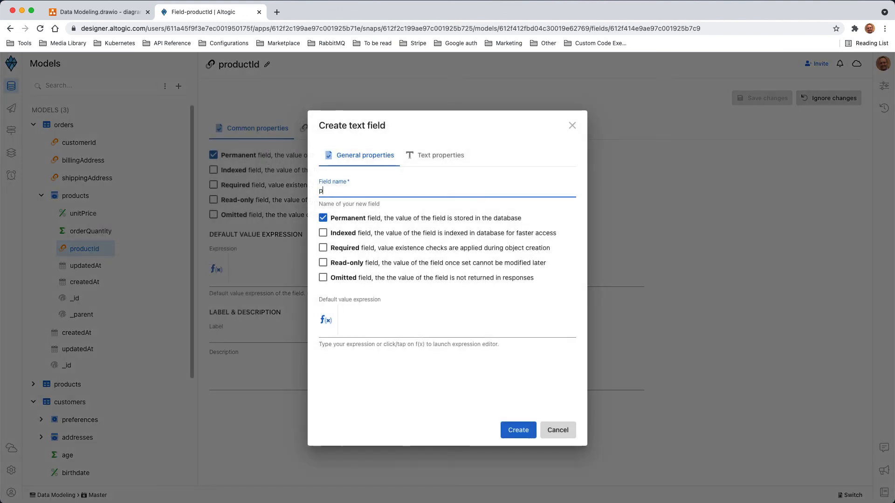
{"action": "type", "text": "rodu"}
{"action": "key", "text": "BackSpace"}
{"action": "type", "text": "ductName"}
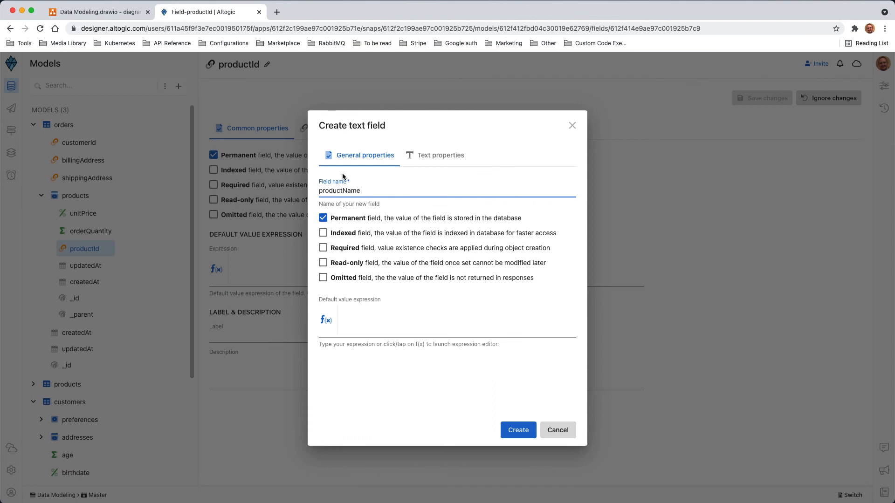
{"action": "left_click", "coordinate": [346, 248]}
{"action": "left_click", "coordinate": [513, 436]}
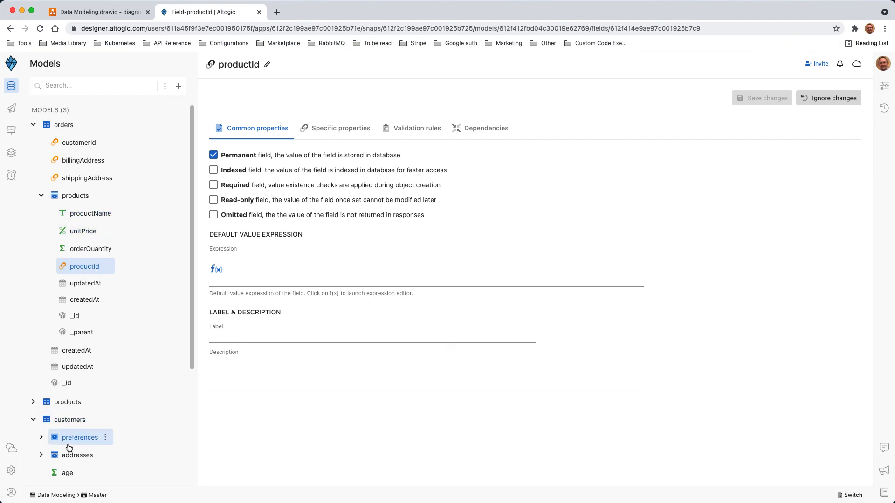
- Expand the top-level products model and create a link field named productPrimaryImageURL in the products sub-model of orders
{"action": "left_click", "coordinate": [33, 403]}
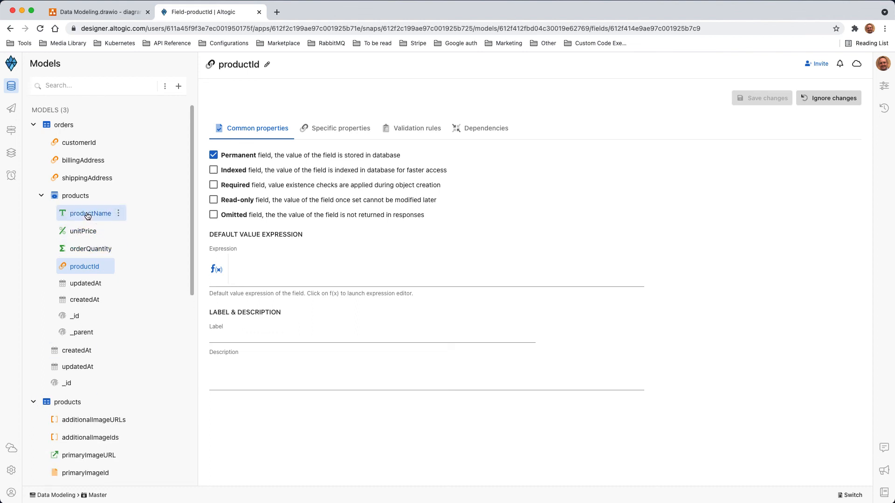
{"action": "left_click", "coordinate": [97, 197]}
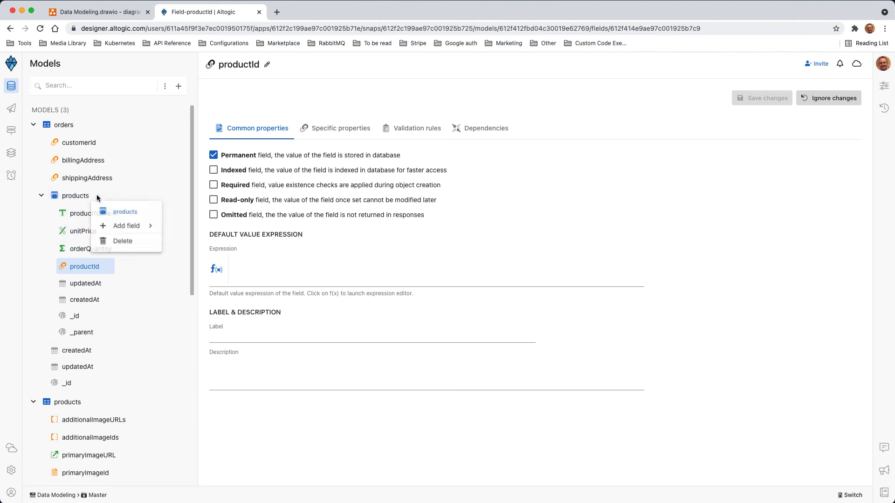
{"action": "mouse_move", "coordinate": [141, 230]}
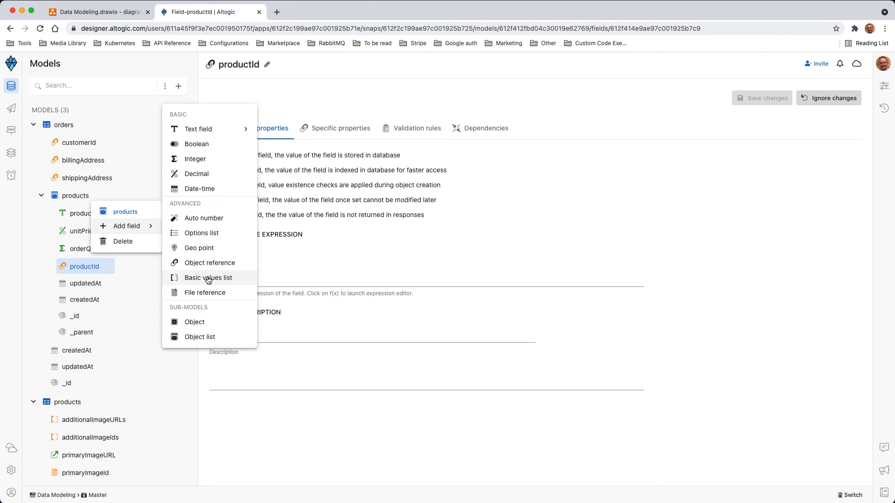
{"action": "mouse_move", "coordinate": [219, 132]}
{"action": "left_click", "coordinate": [299, 165]}
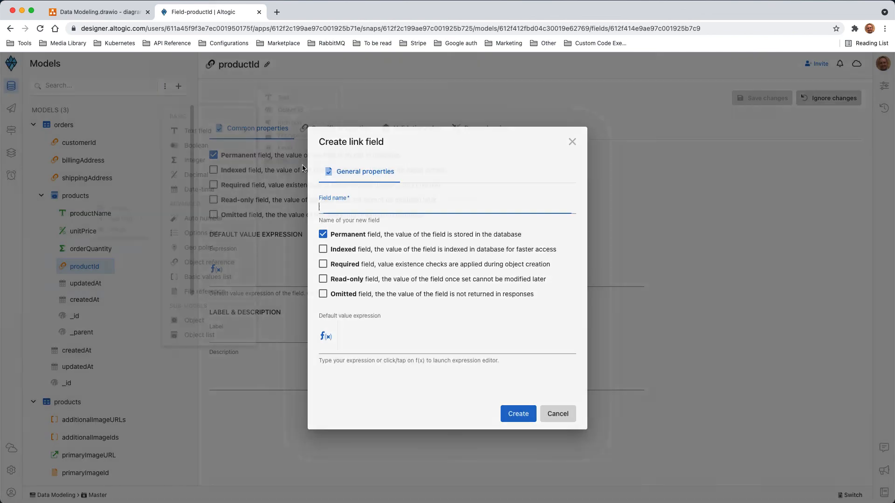
{"action": "type", "text": "product"}
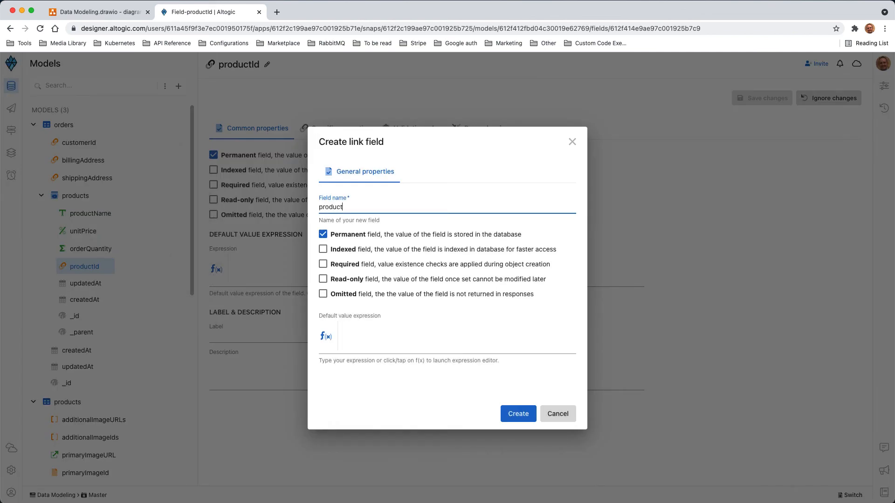
{"action": "type", "text": "PrimaryImageURL"}
{"action": "left_click", "coordinate": [513, 413]}
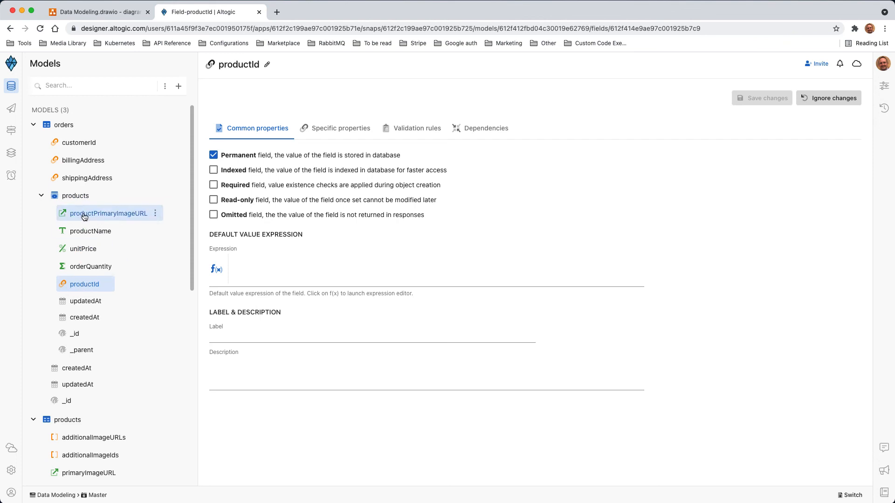
- Review the fields of the orders and products models, and collapse the orders, products and customers models
{"action": "scroll", "coordinate": [105, 430], "scroll_direction": "down", "scroll_amount": 3}
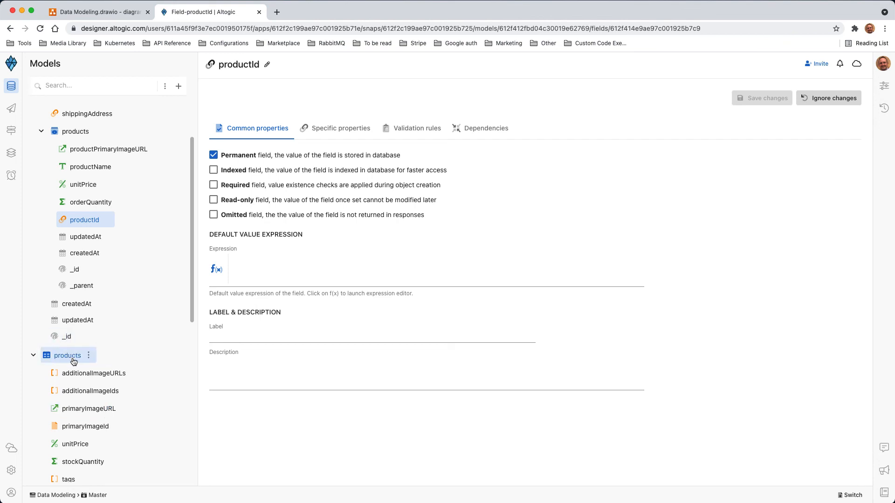
{"action": "scroll", "coordinate": [116, 210], "scroll_direction": "up", "scroll_amount": 3}
{"action": "scroll", "coordinate": [105, 355], "scroll_direction": "down", "scroll_amount": 5}
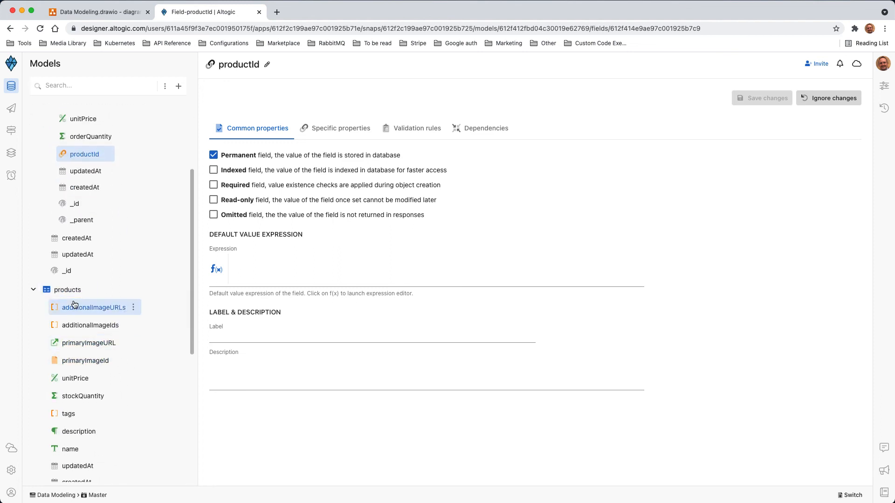
{"action": "scroll", "coordinate": [95, 353], "scroll_direction": "up", "scroll_amount": 1}
{"action": "scroll", "coordinate": [95, 336], "scroll_direction": "up", "scroll_amount": 3}
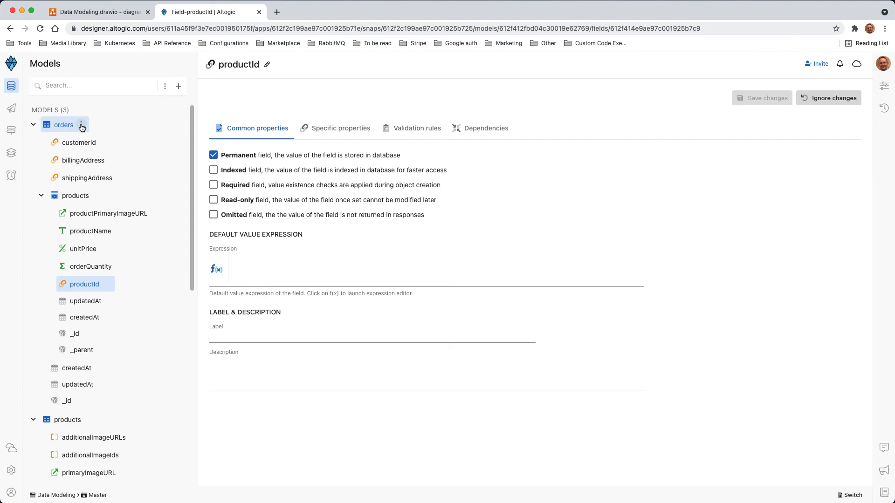
{"action": "left_click", "coordinate": [34, 125]}
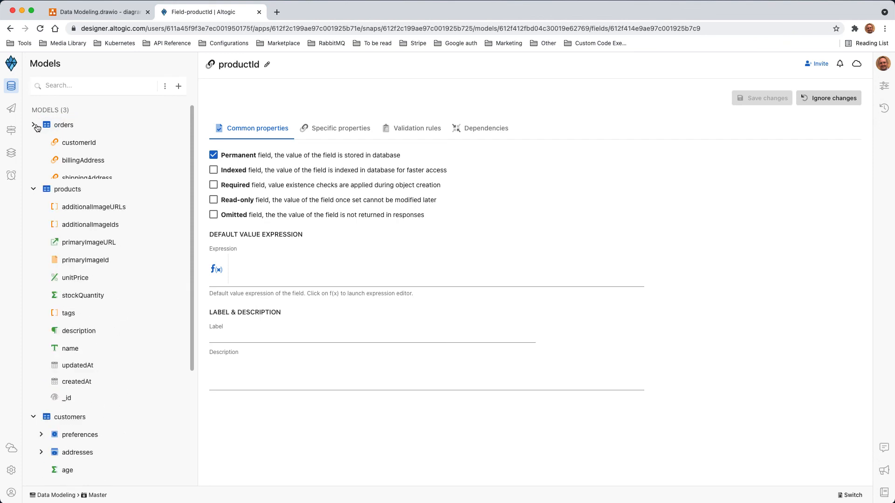
{"action": "left_click", "coordinate": [33, 143]}
{"action": "left_click", "coordinate": [33, 160]}
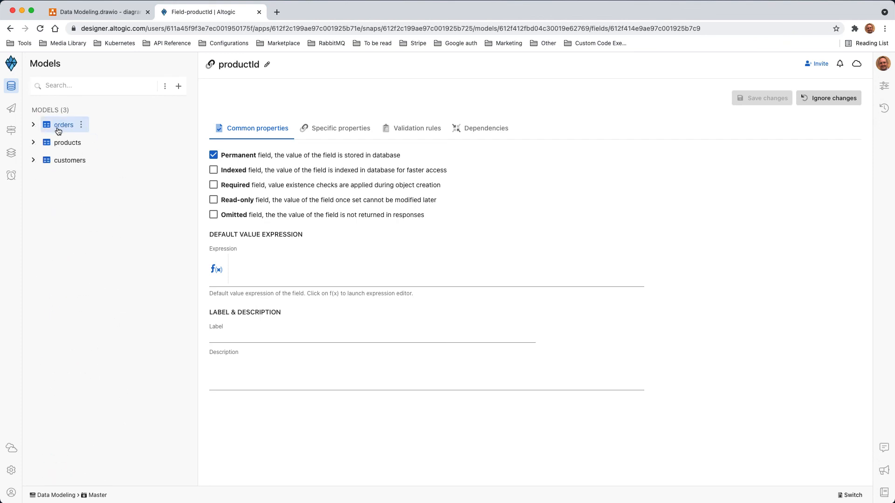